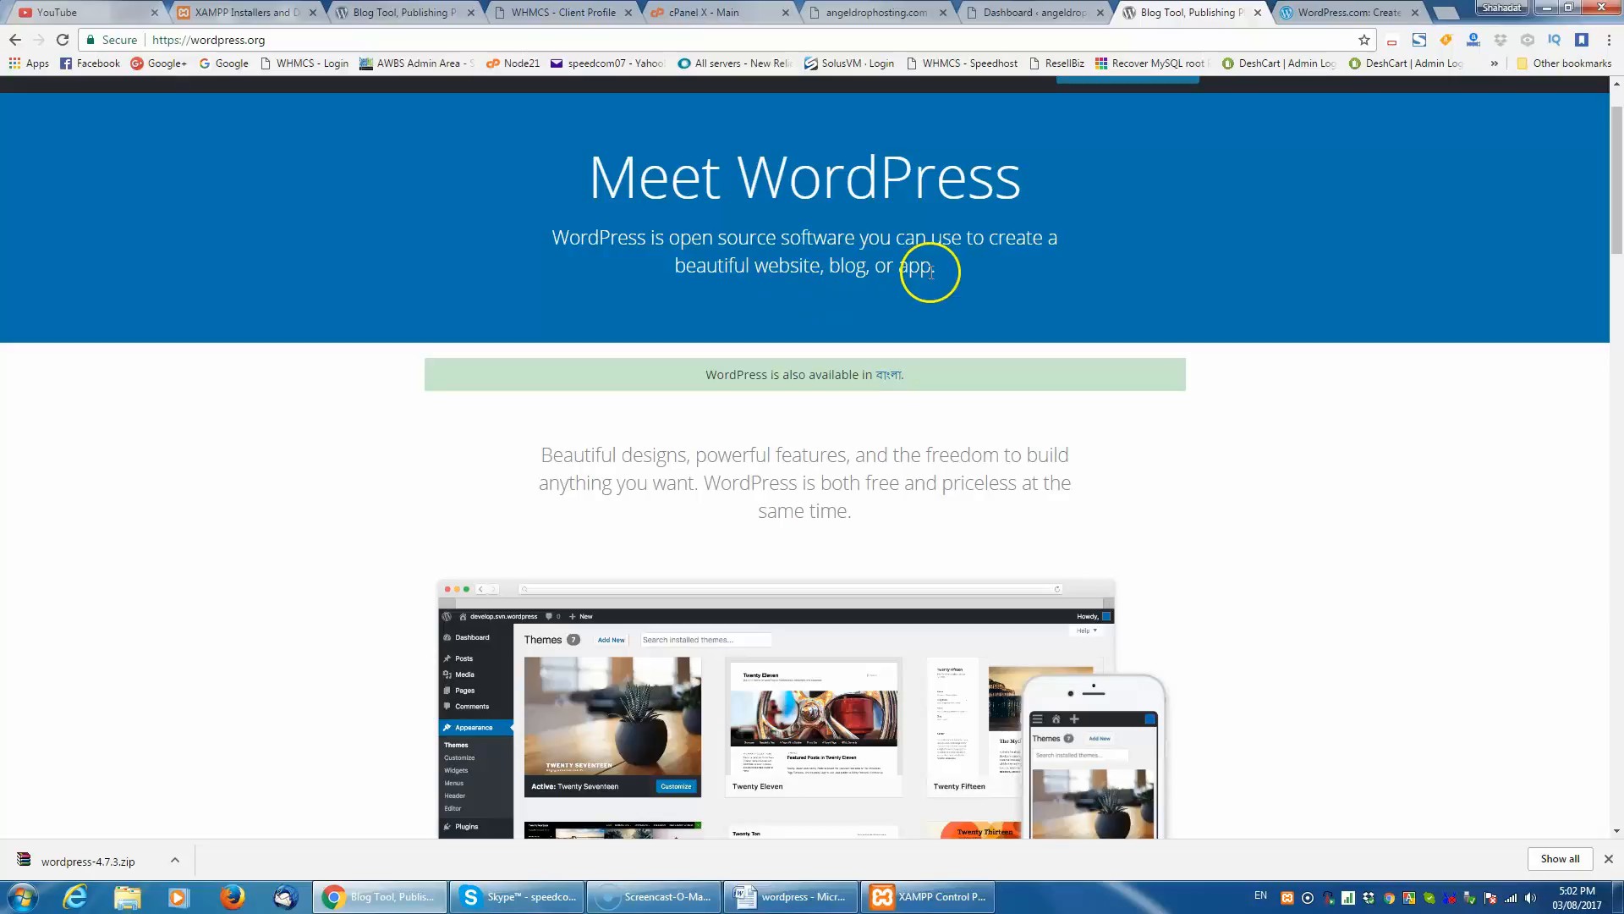
- Read the WordPress.org home page introduction describing WordPress as free, open source software for websites, blogs and apps
left_click_drag(565, 238, 752, 259)
left_click(667, 261)
left_click_drag(551, 238, 1002, 337)
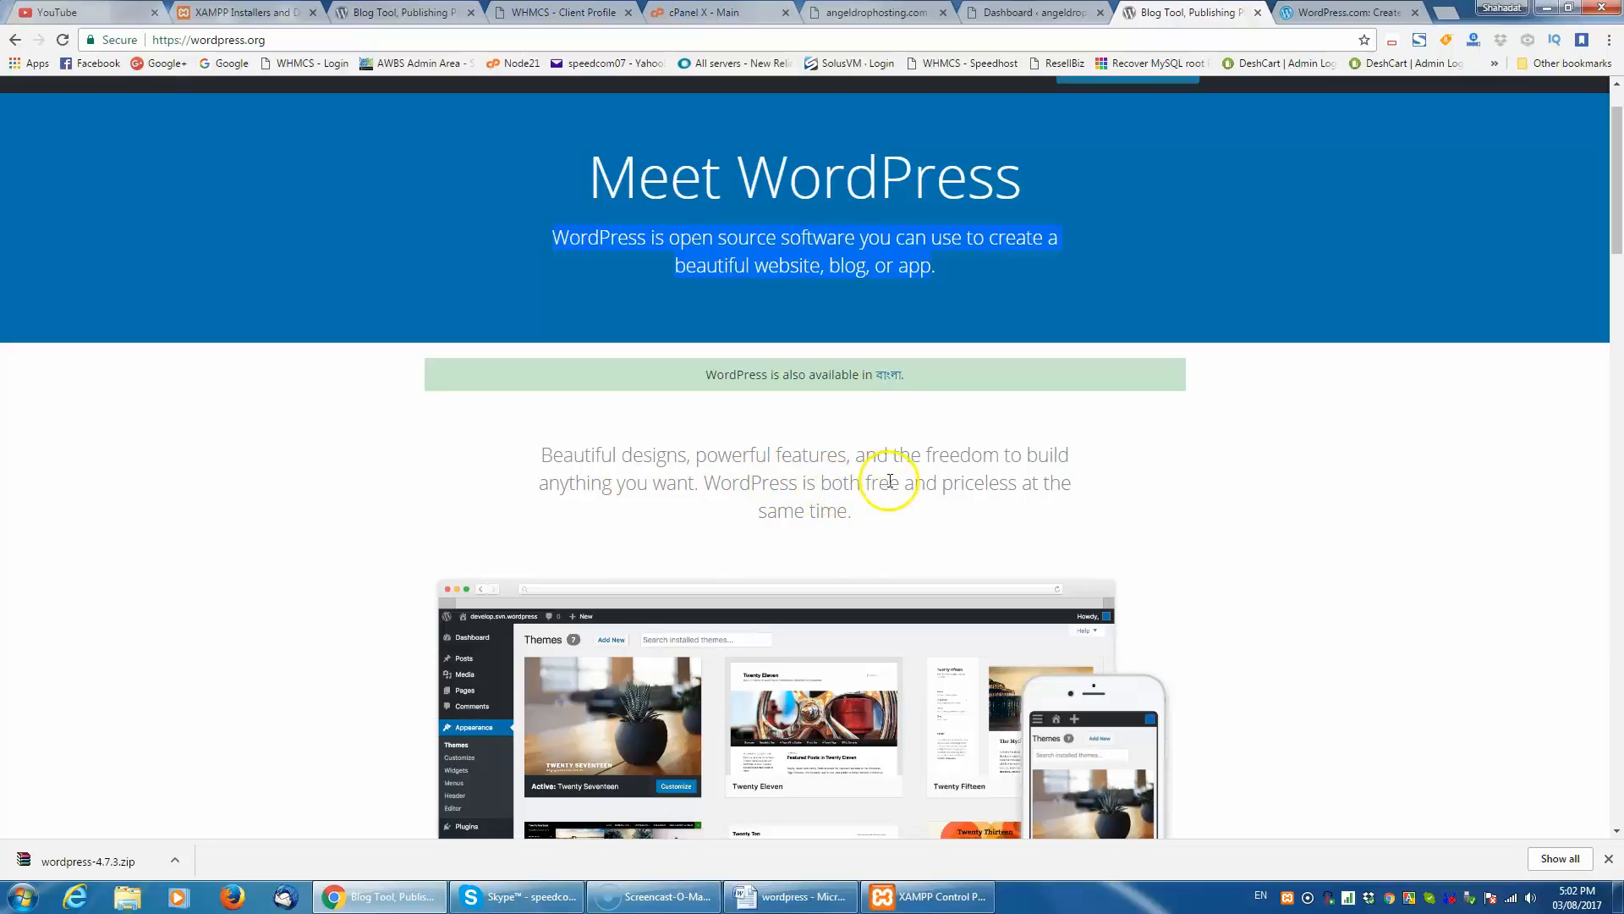
left_click(847, 514)
left_click_drag(536, 448, 848, 512)
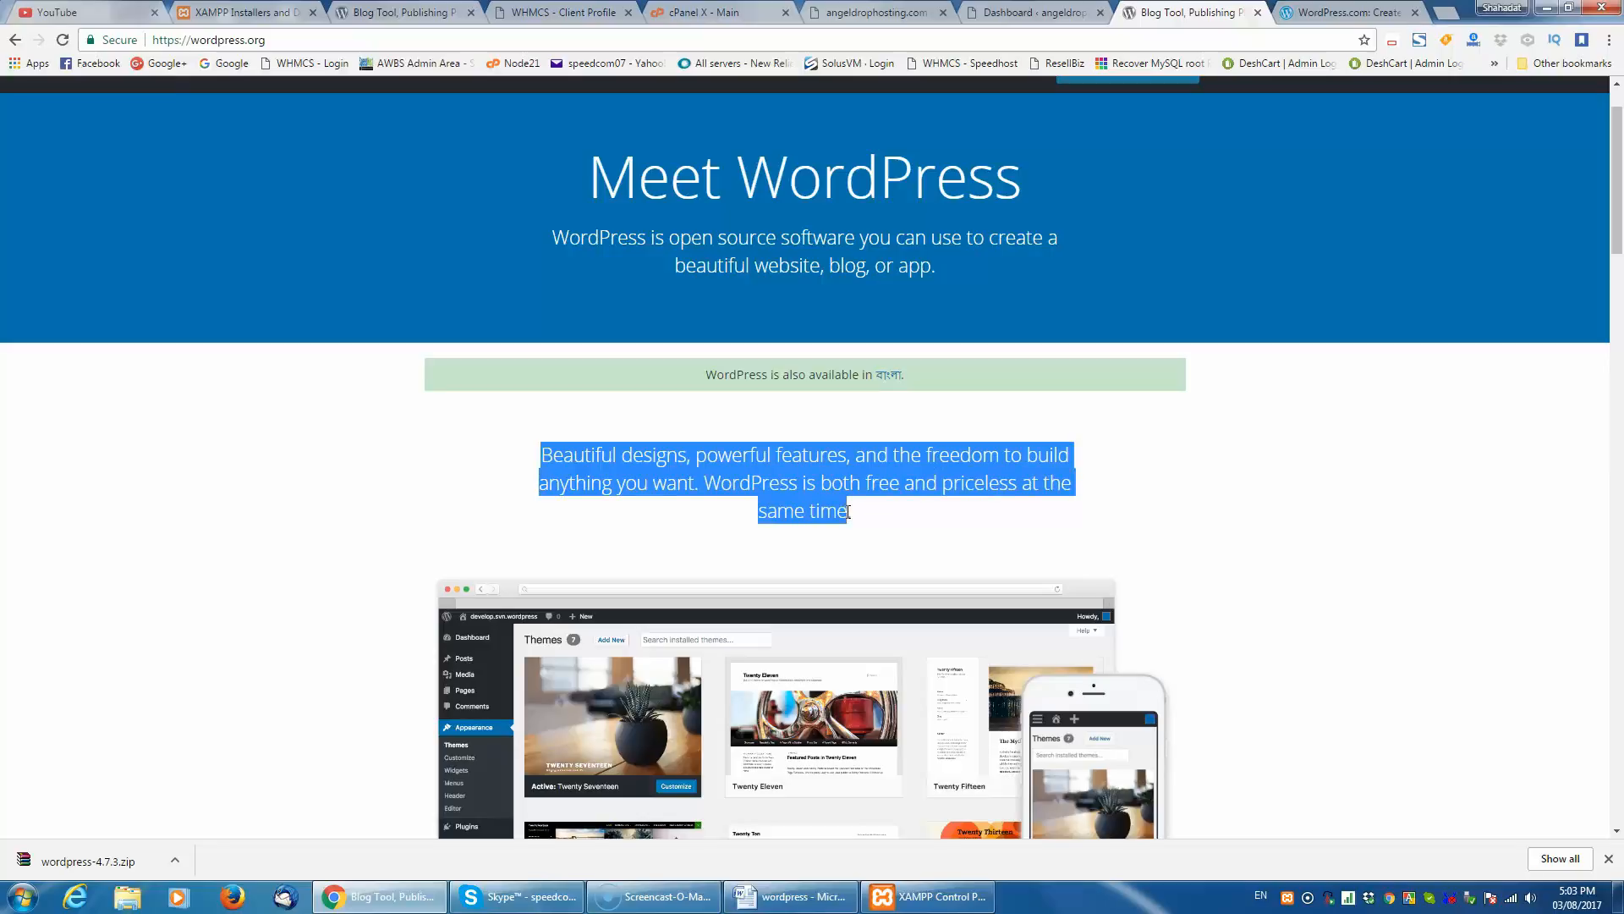
left_click(848, 512)
left_click(800, 533)
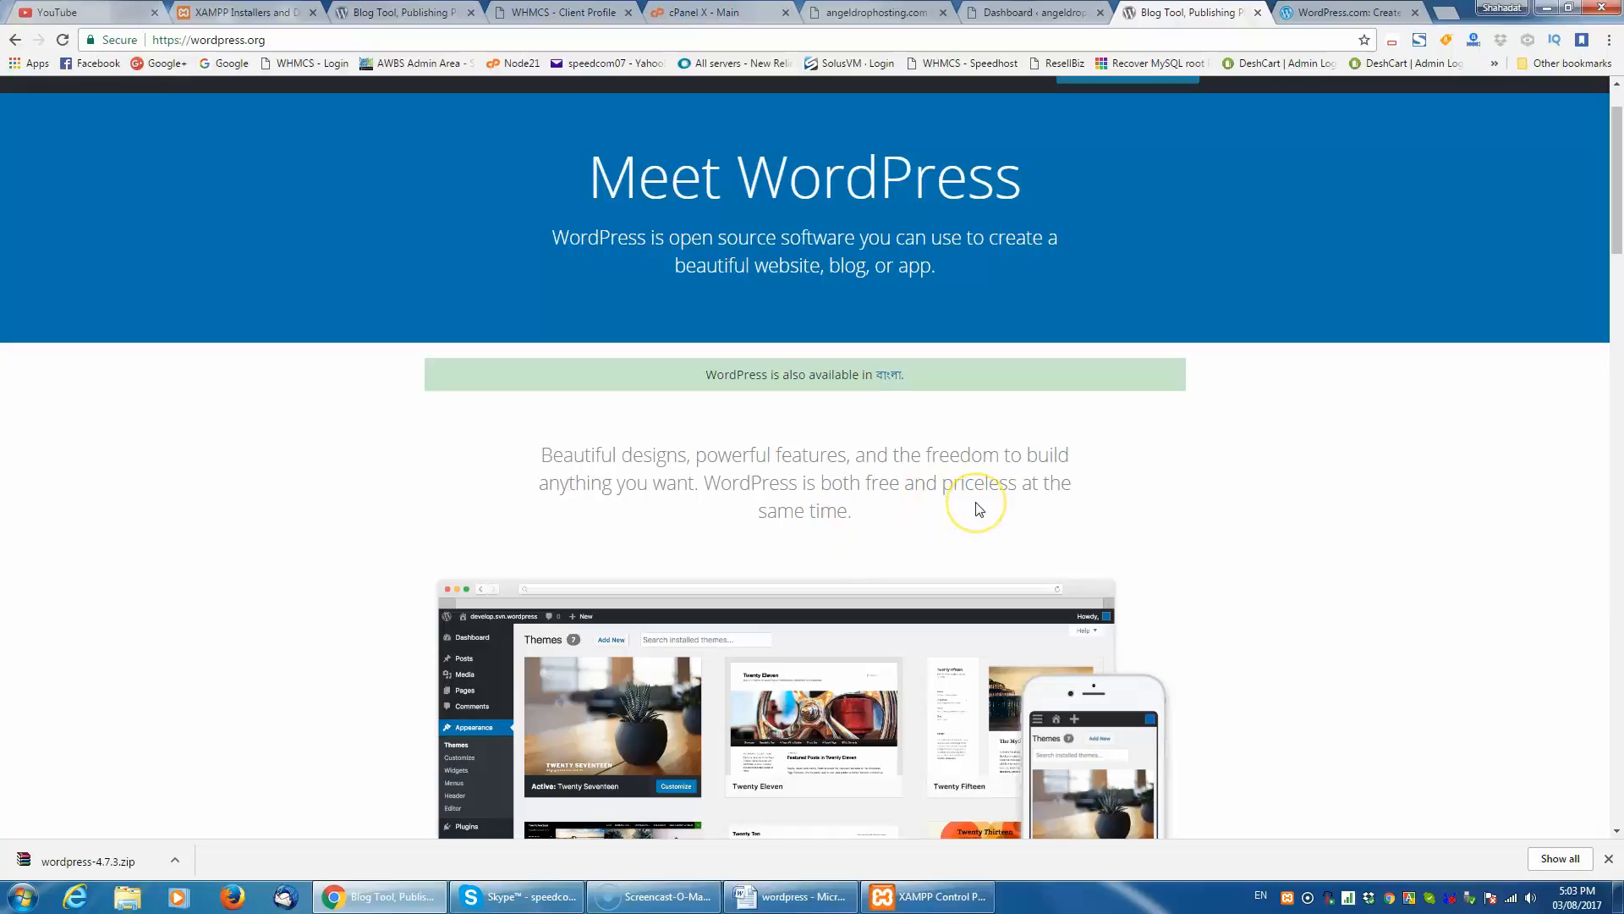
scroll(979, 508, "down", 1)
scroll(978, 508, "up", 2)
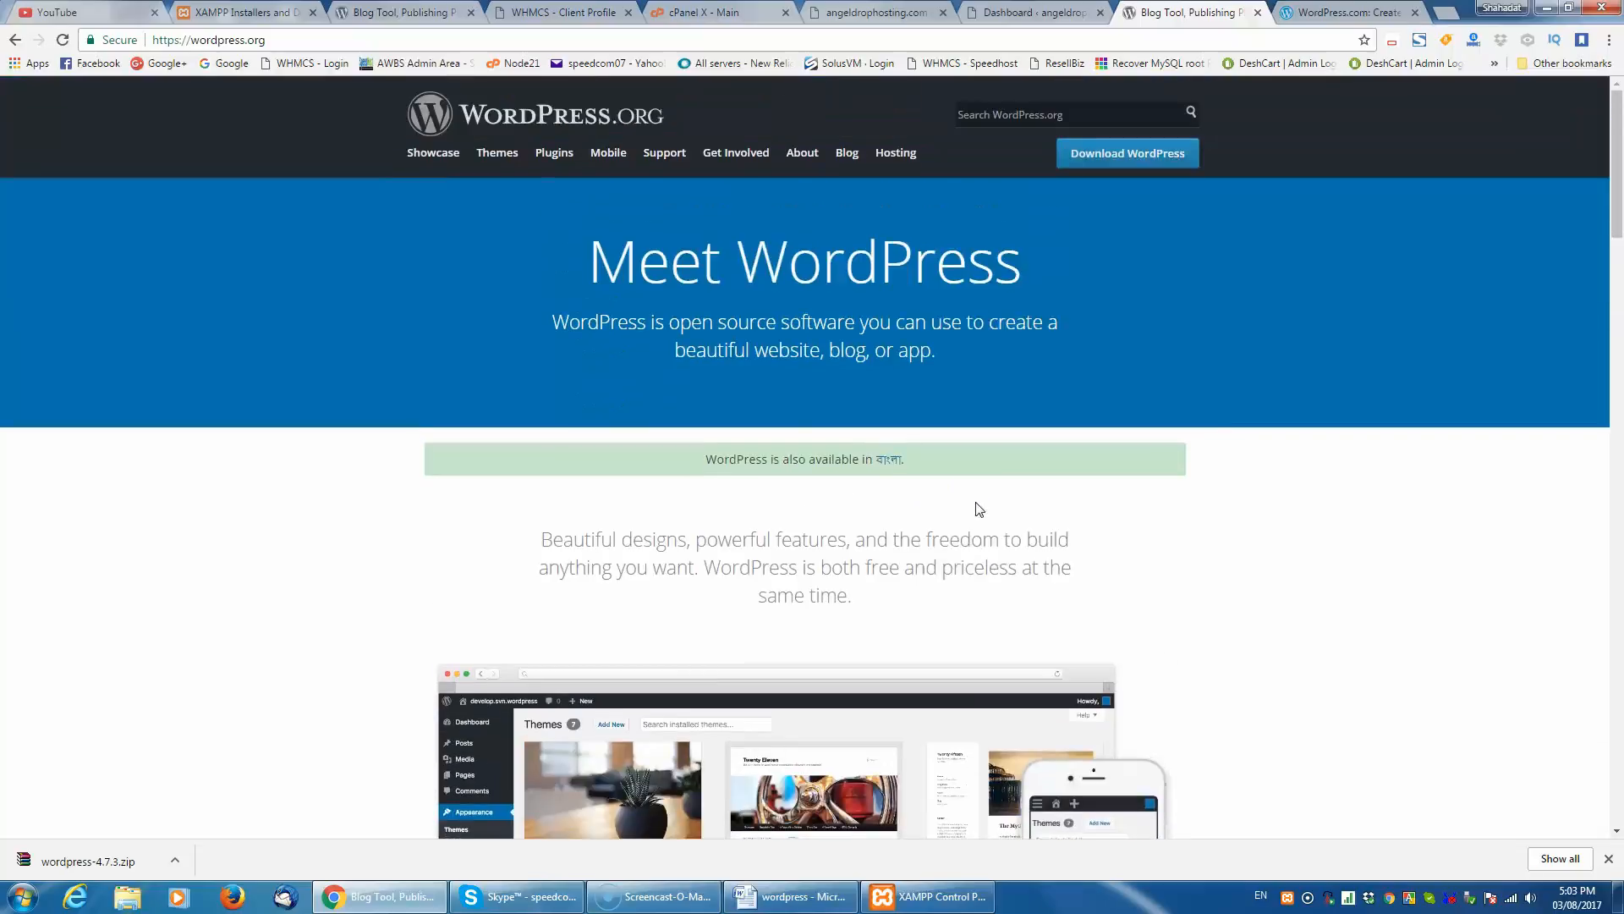
- Open the WordPress.org Showcase and look through the featured business sites, recently added sites and popular tags
left_click(445, 158)
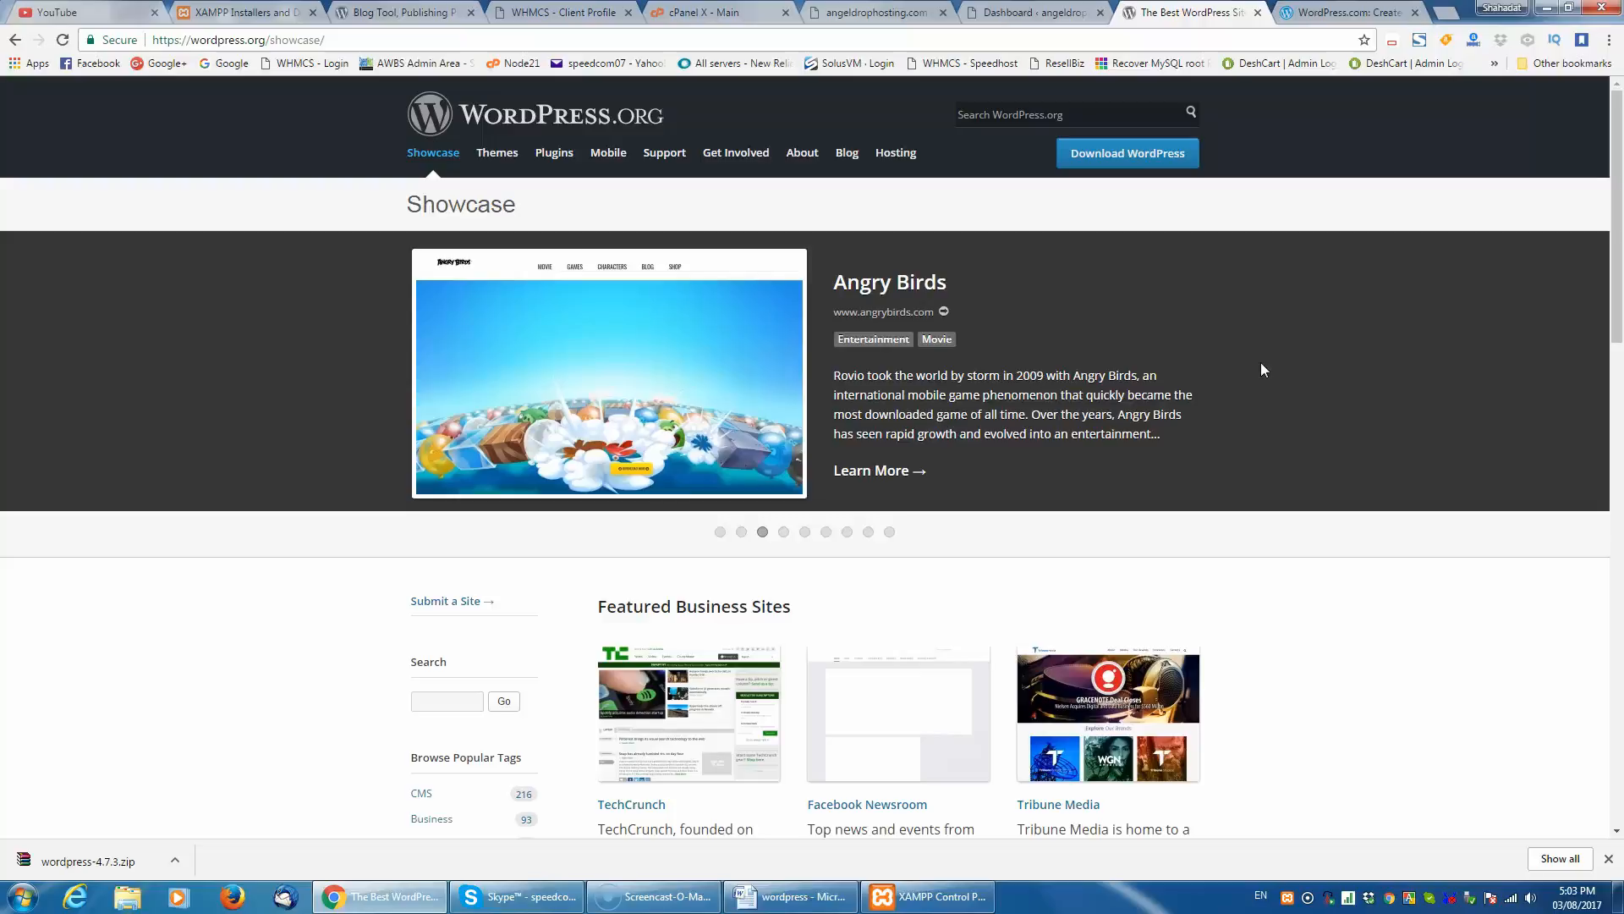
scroll(1167, 421, "down", 3)
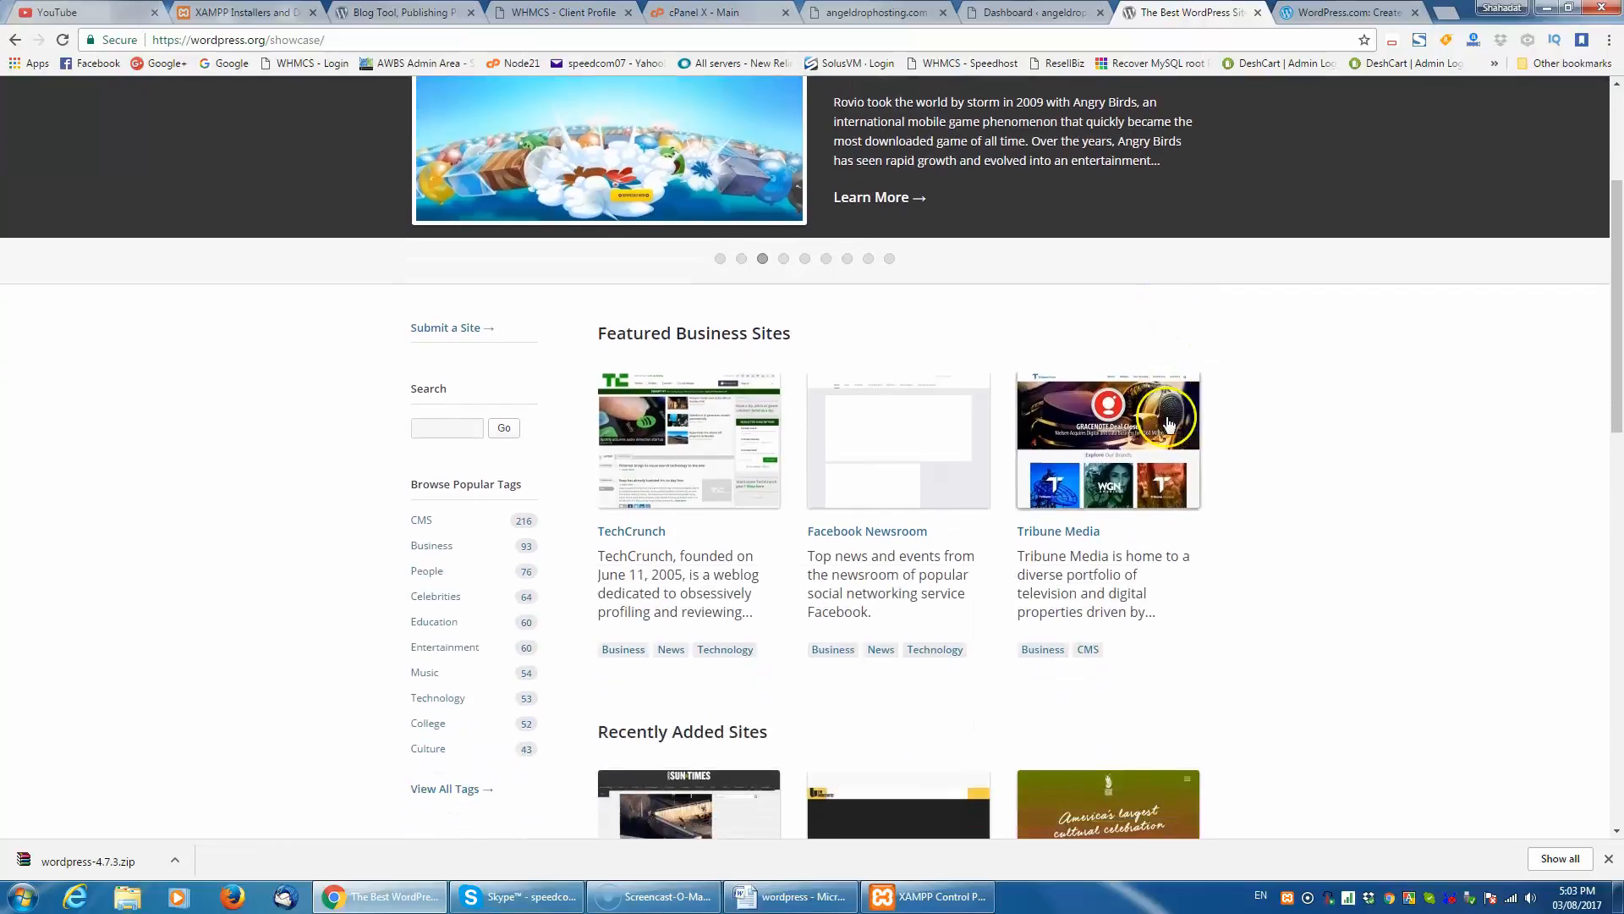
scroll(1168, 421, "down", 4)
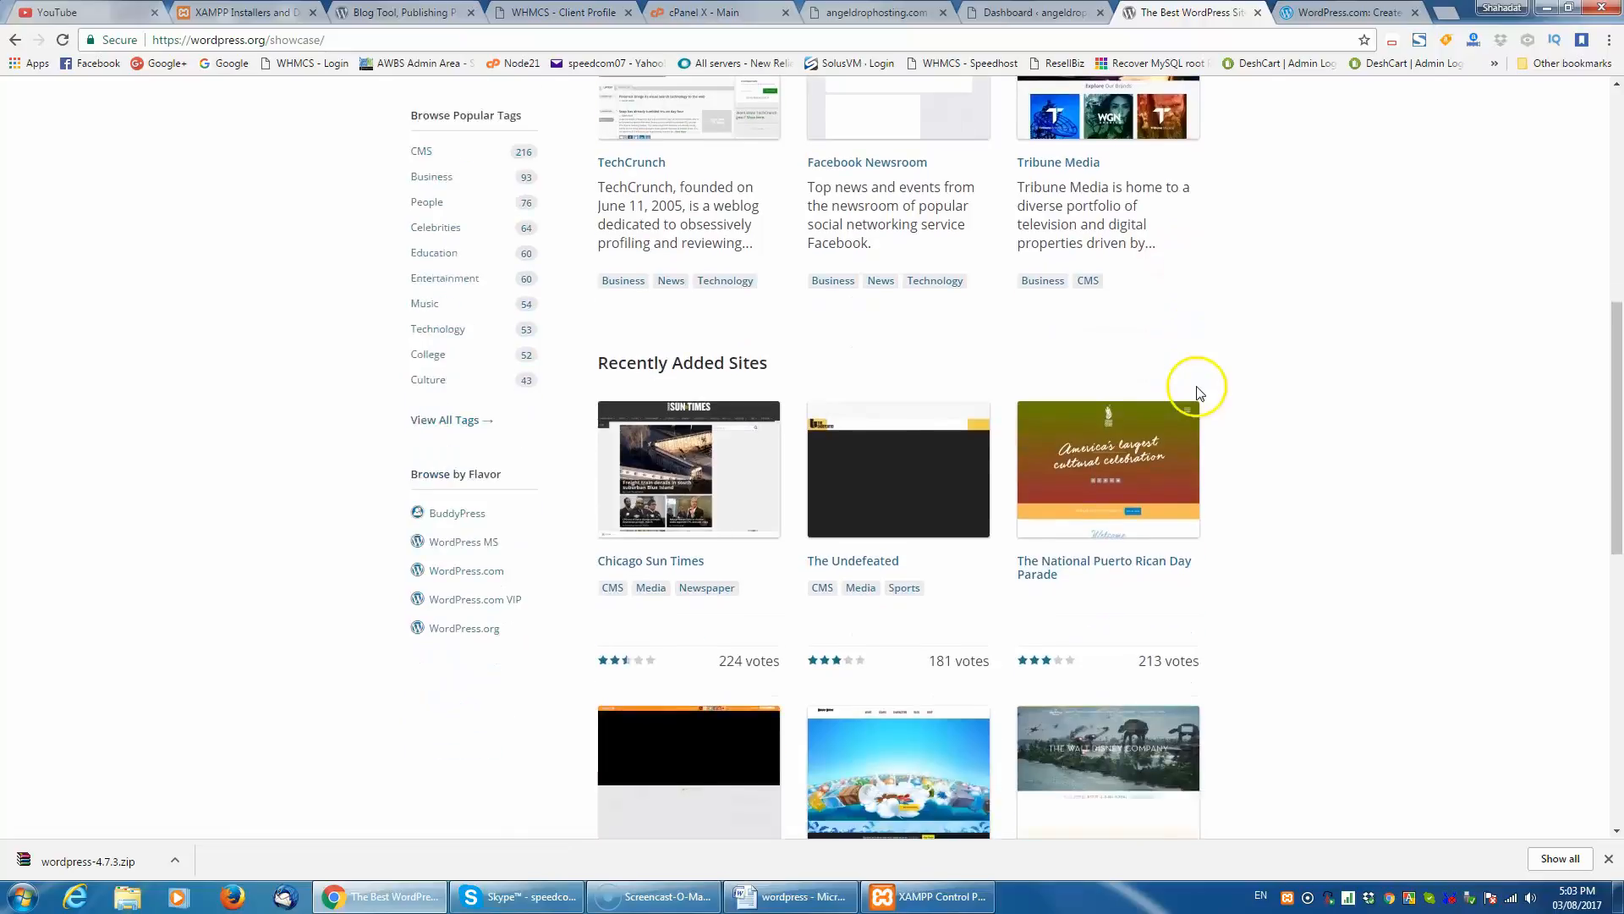
scroll(961, 406, "up", 2)
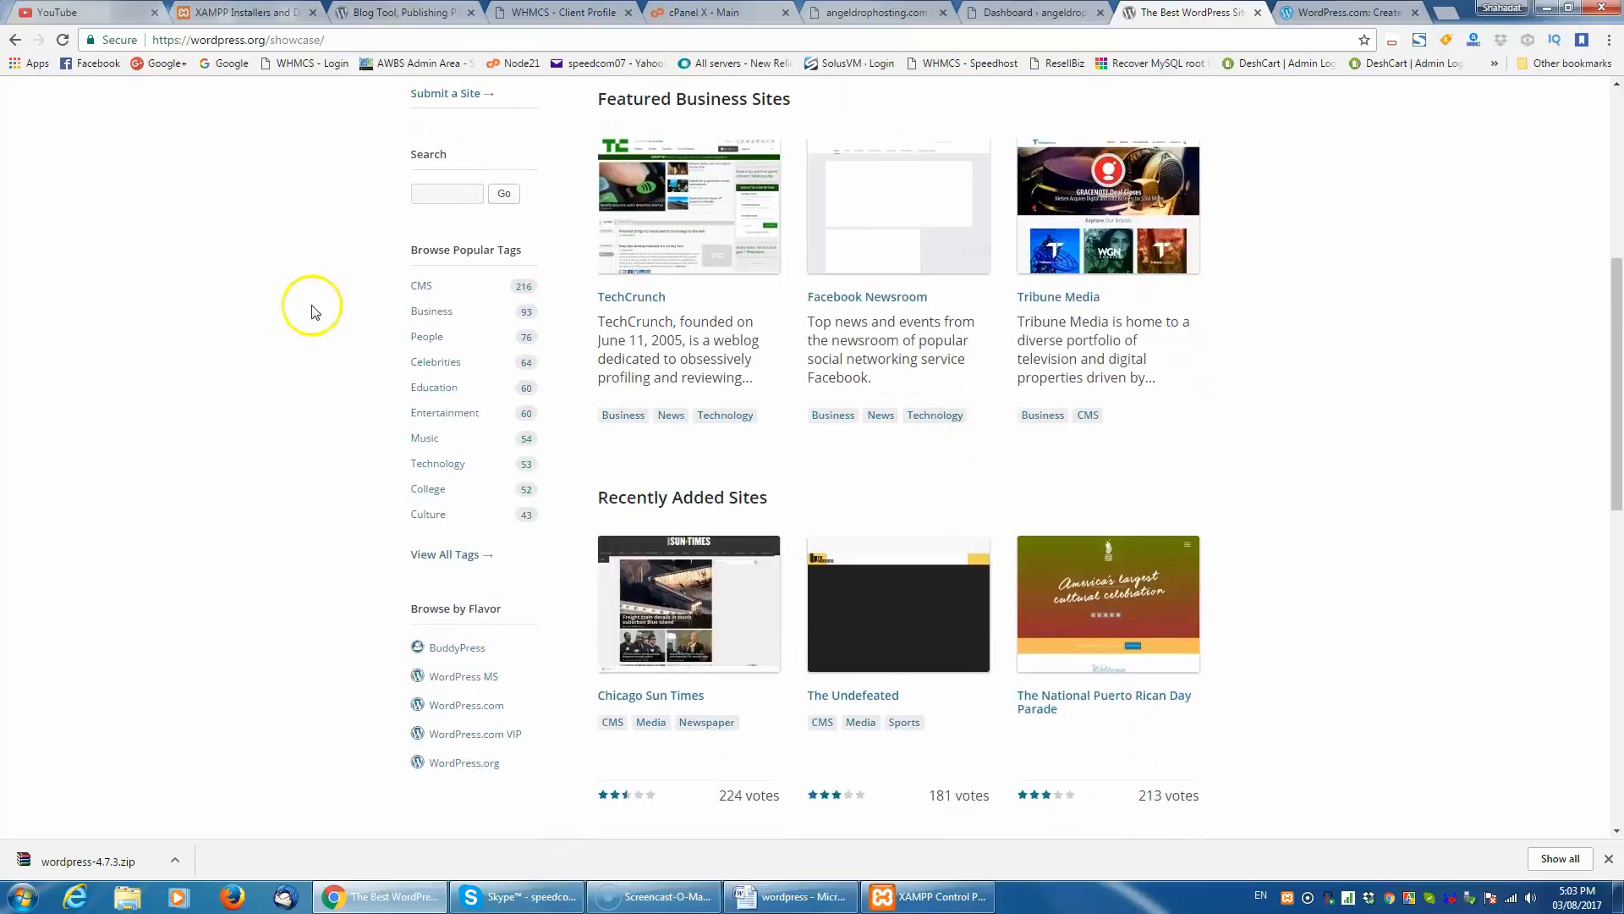
scroll(310, 310, "up", 1)
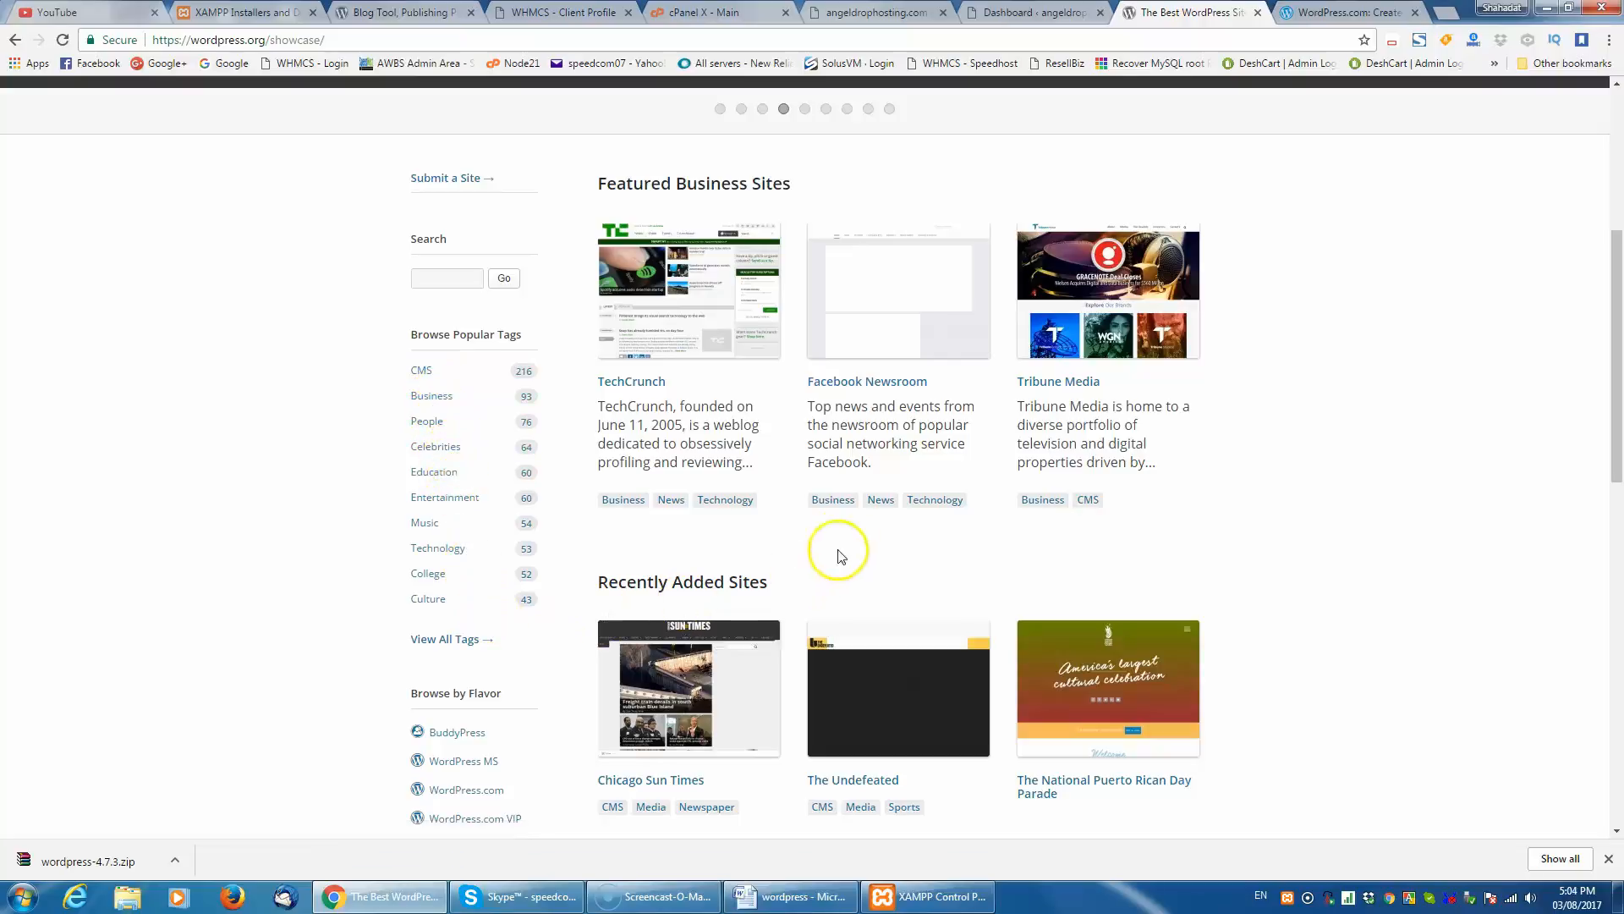
scroll(833, 525, "up", 5)
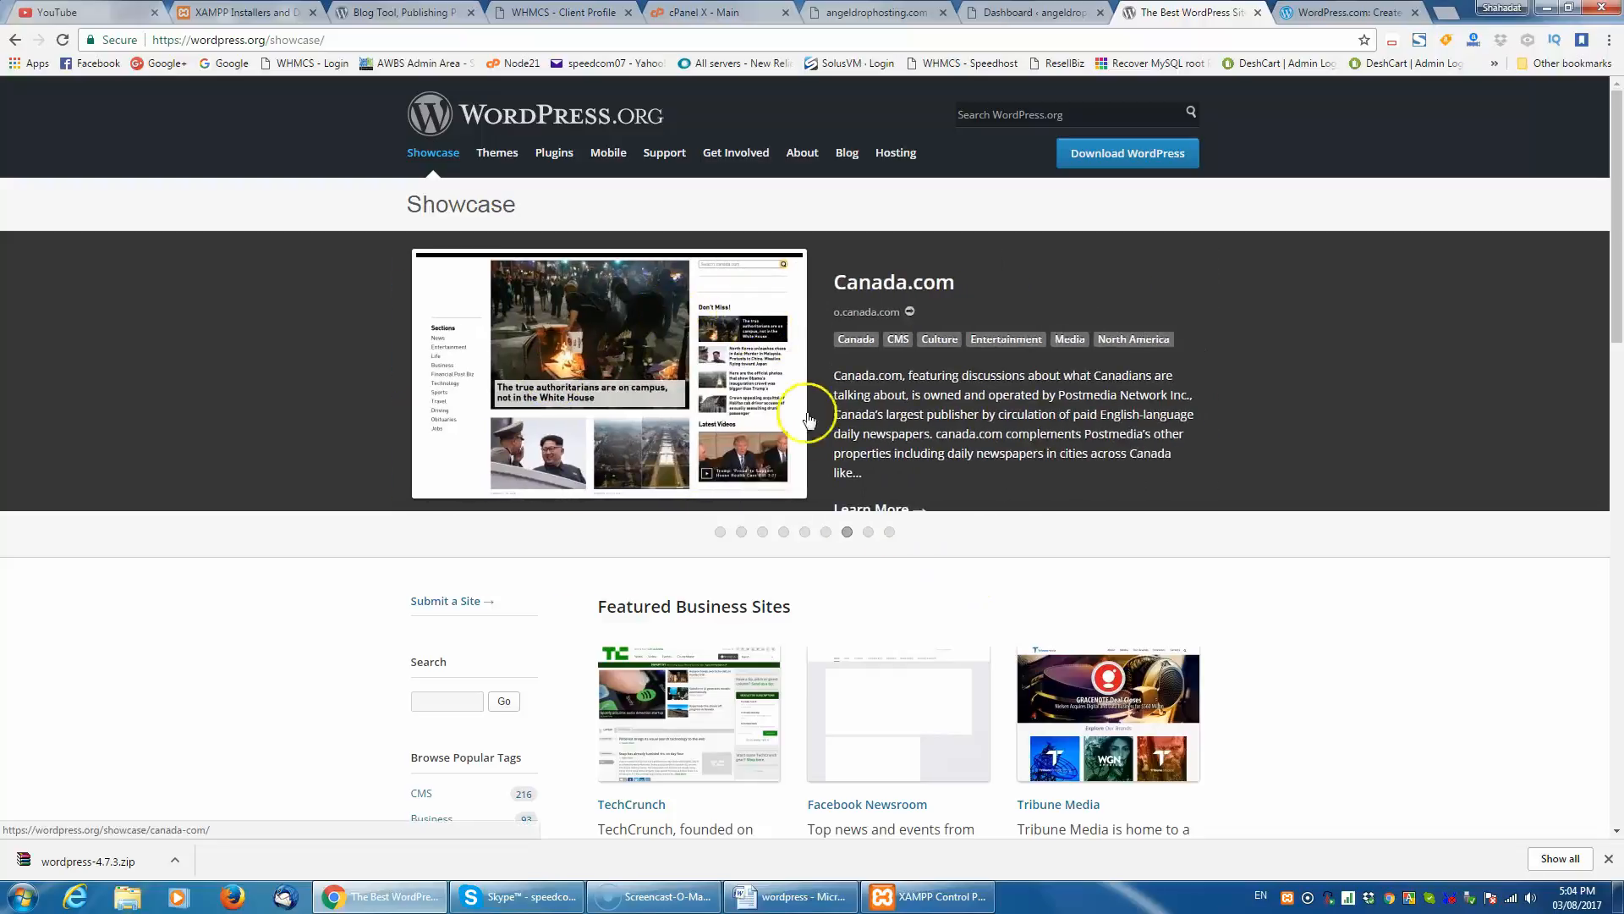
scroll(809, 420, "down", 5)
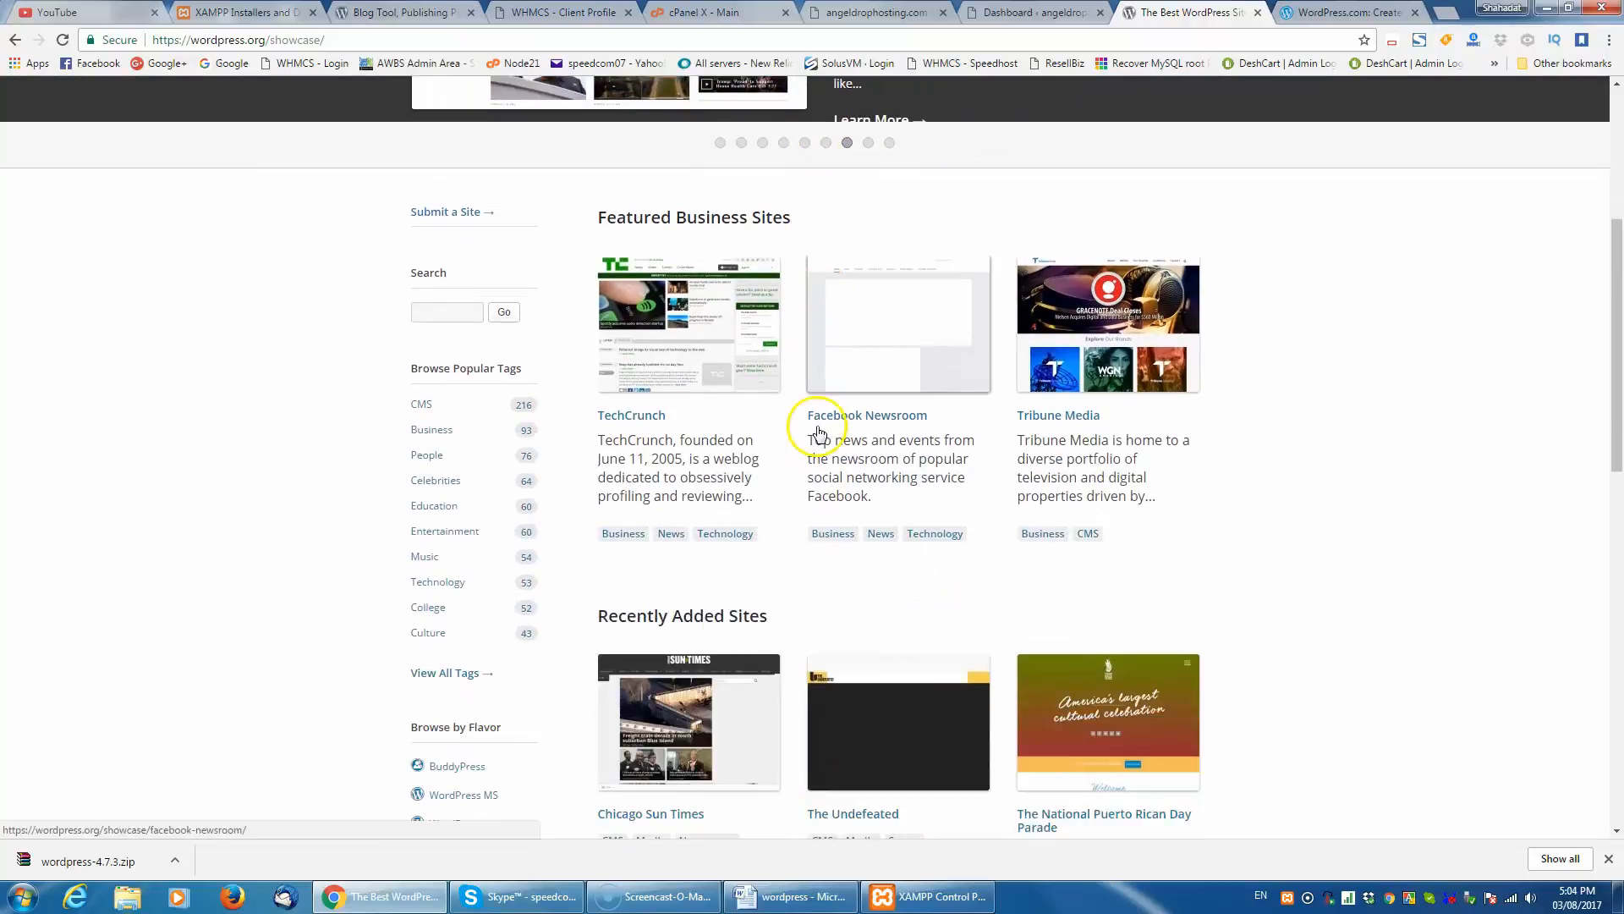
scroll(819, 433, "down", 6)
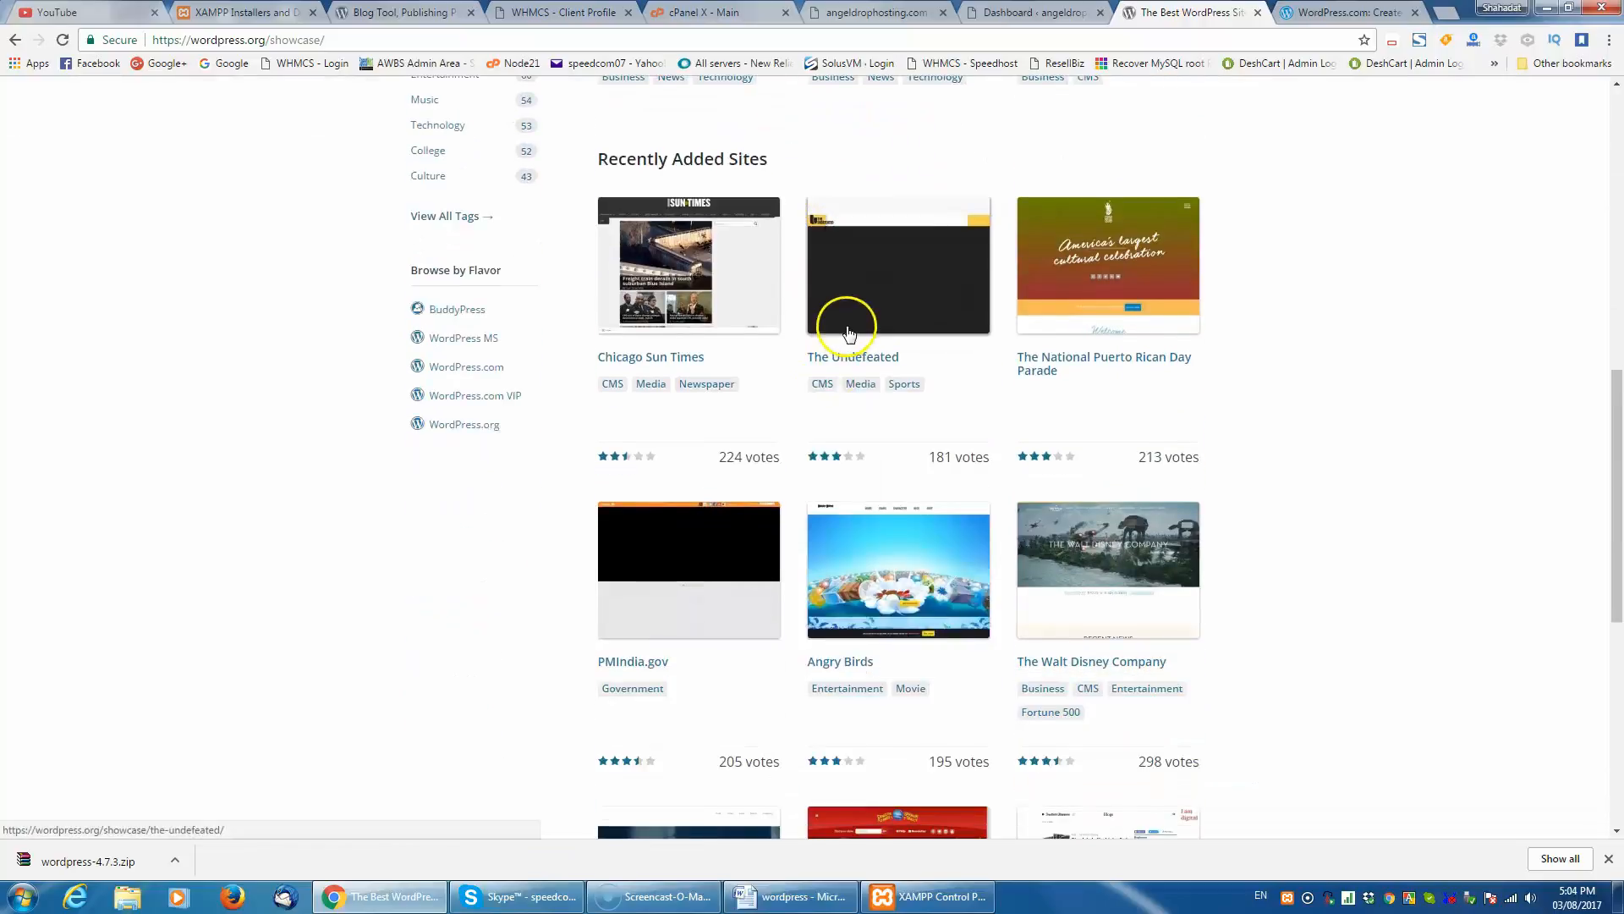
scroll(849, 332, "down", 6)
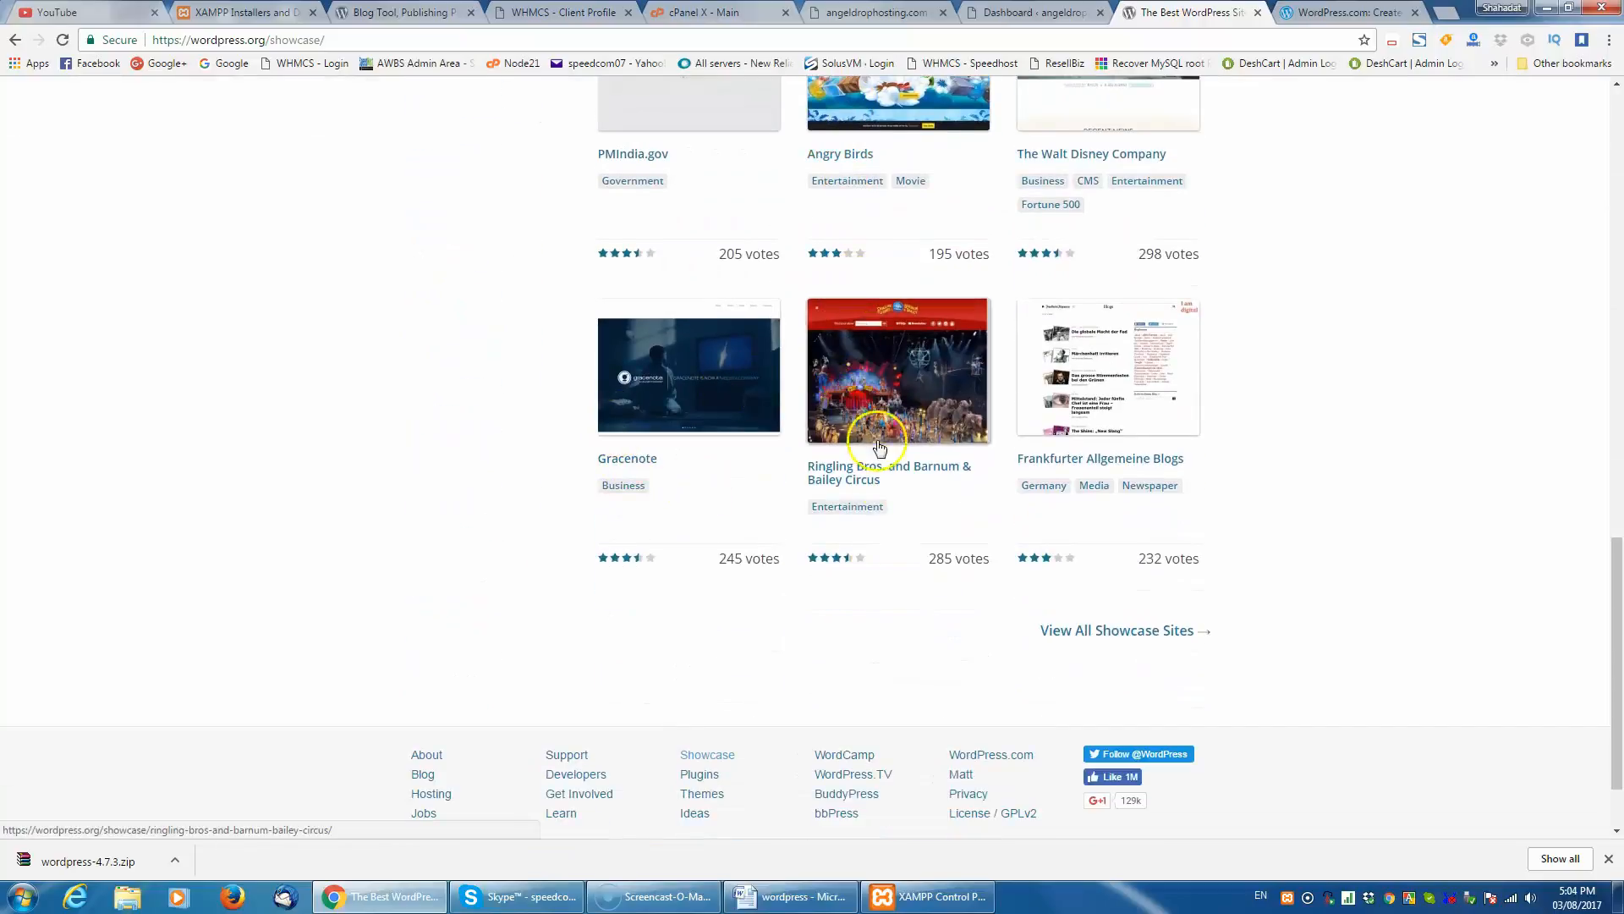
scroll(674, 457, "up", 13)
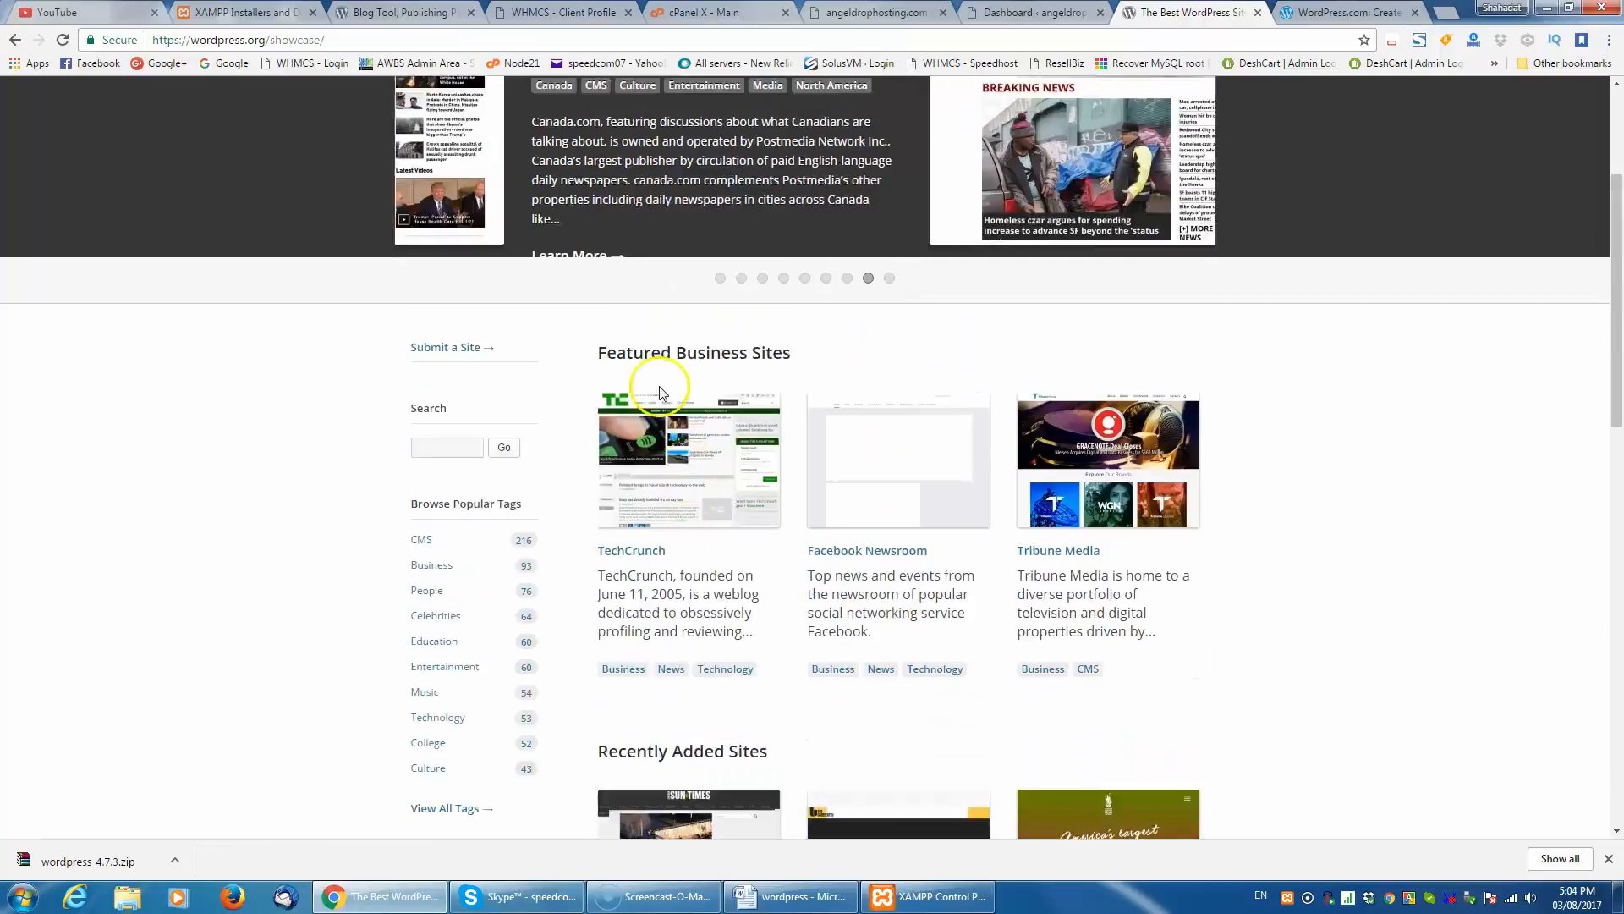
scroll(660, 392, "up", 3)
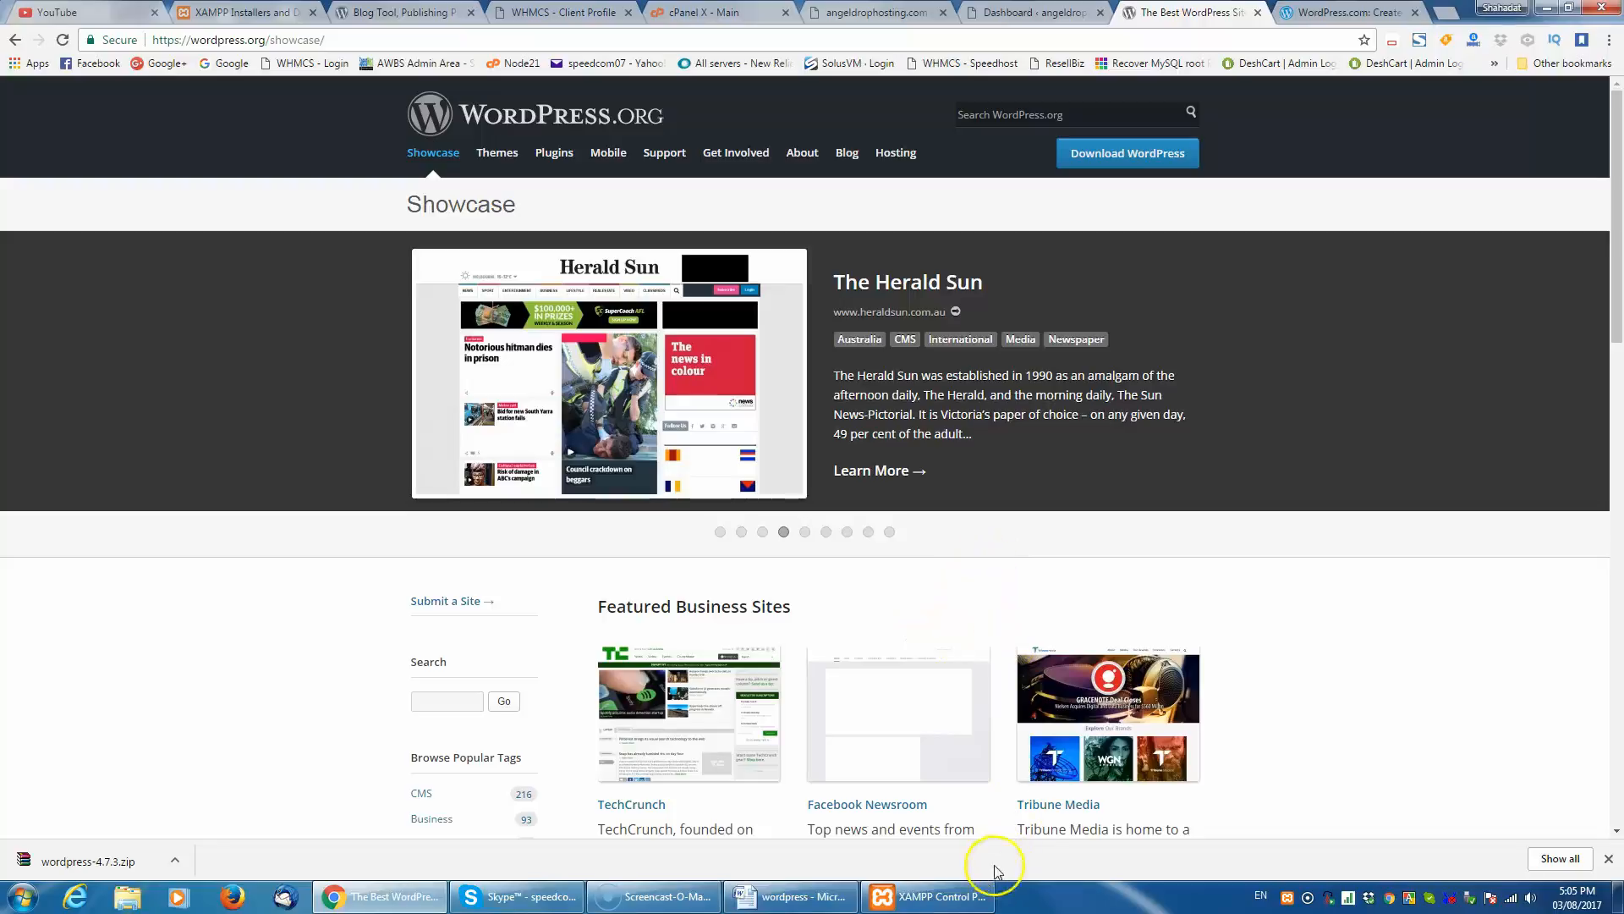
- Bring up the XAMPP Control Panel, and review the XAMPP download options on the Apache Friends site
left_click(969, 902)
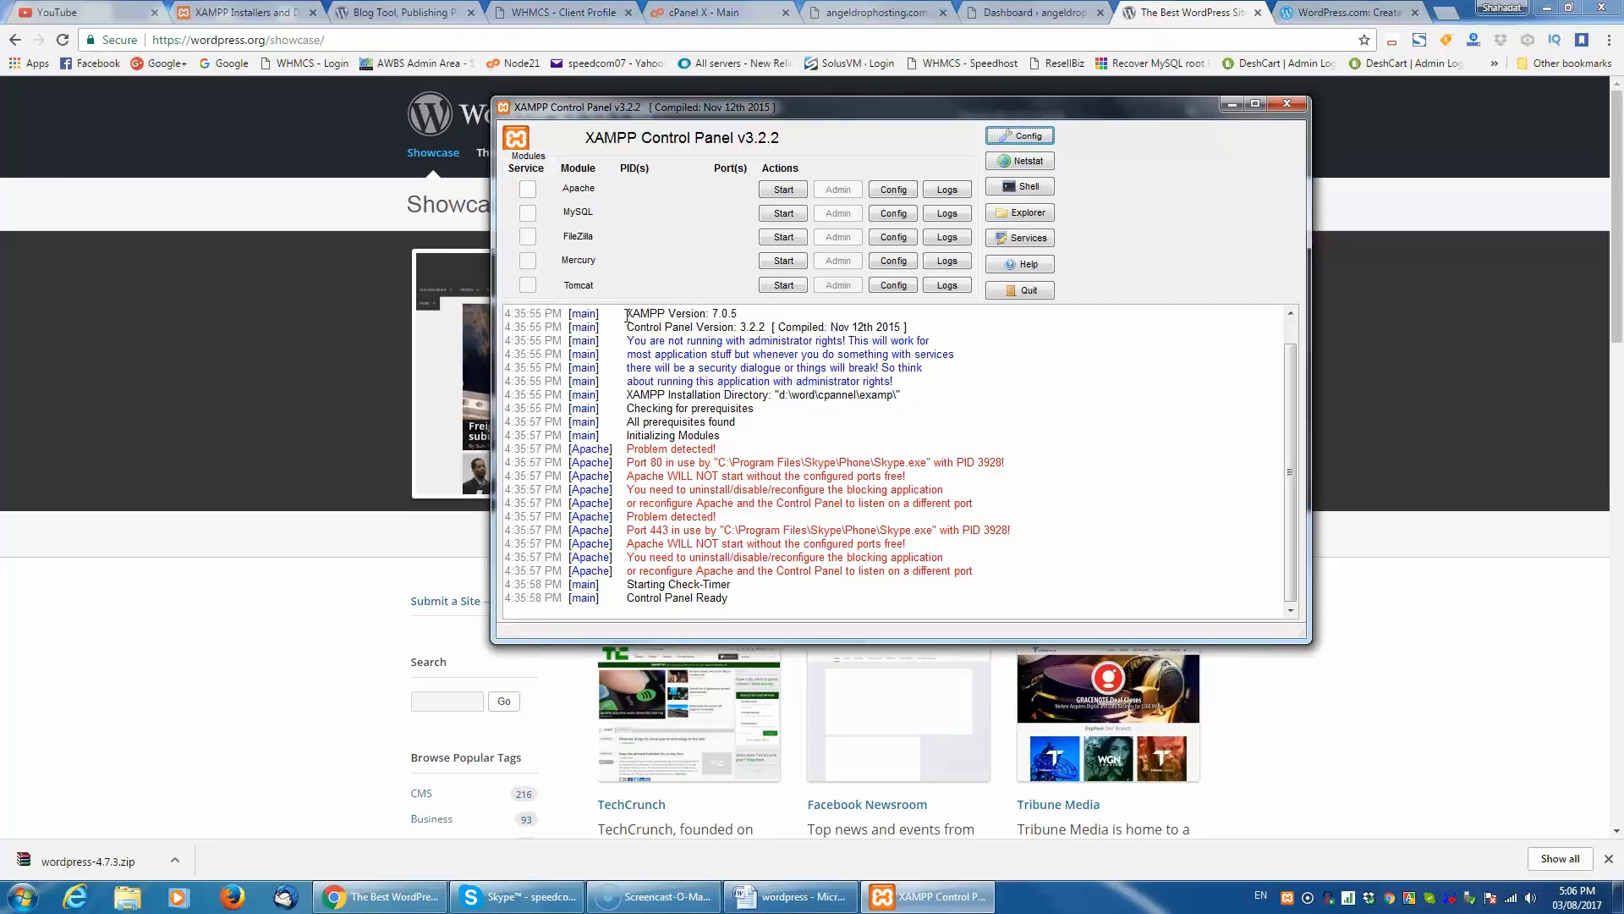
left_click(241, 13)
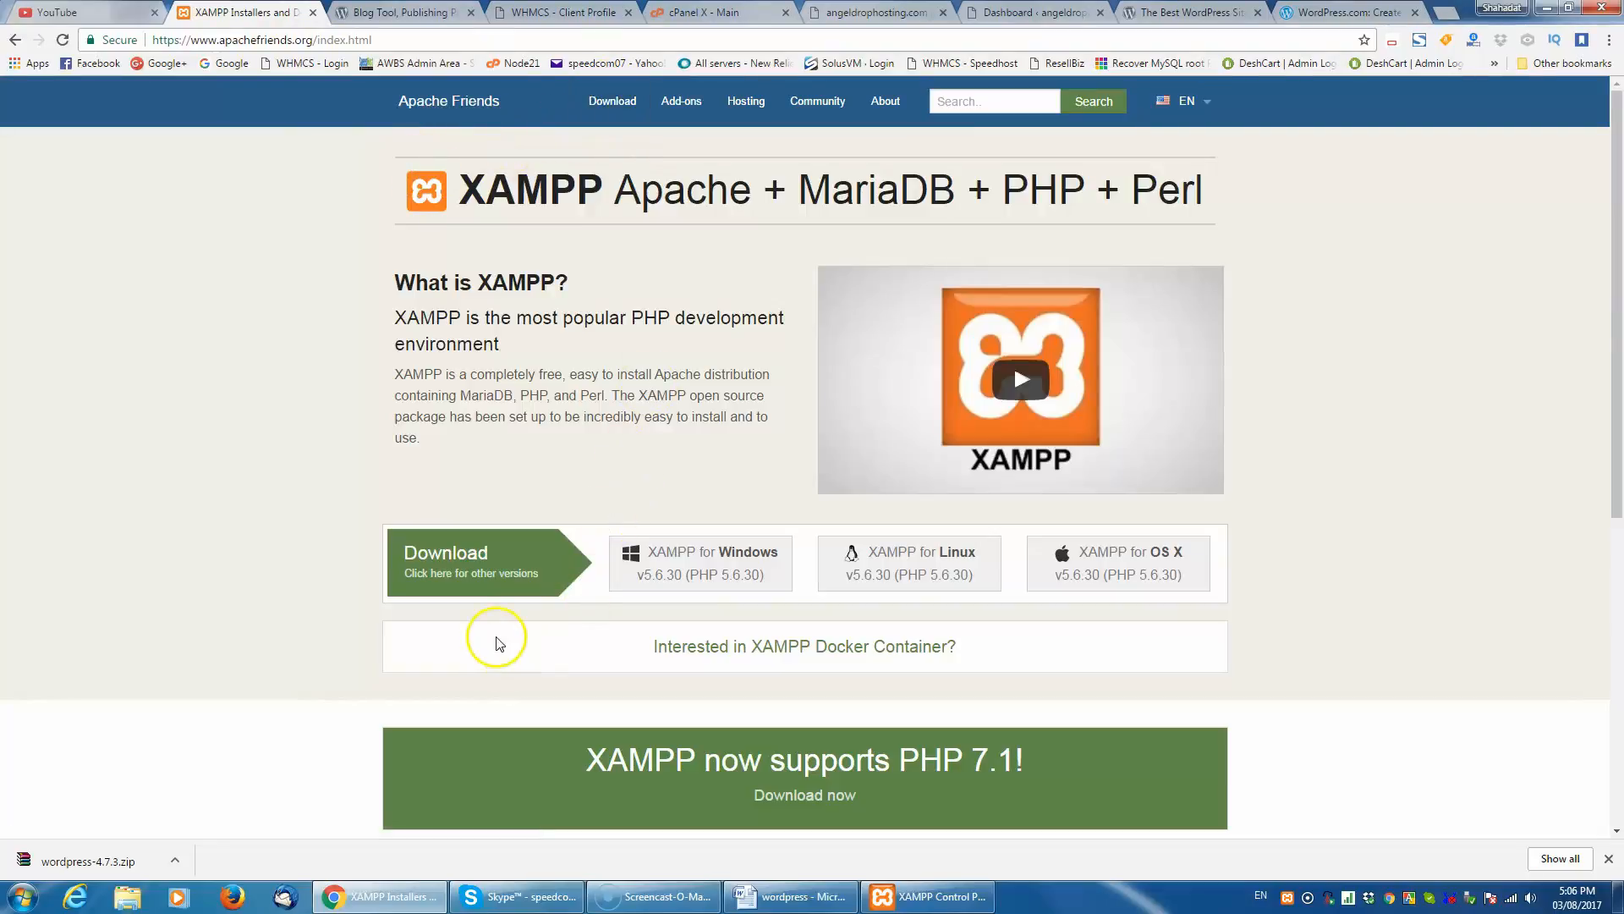
scroll(496, 642, "down", 1)
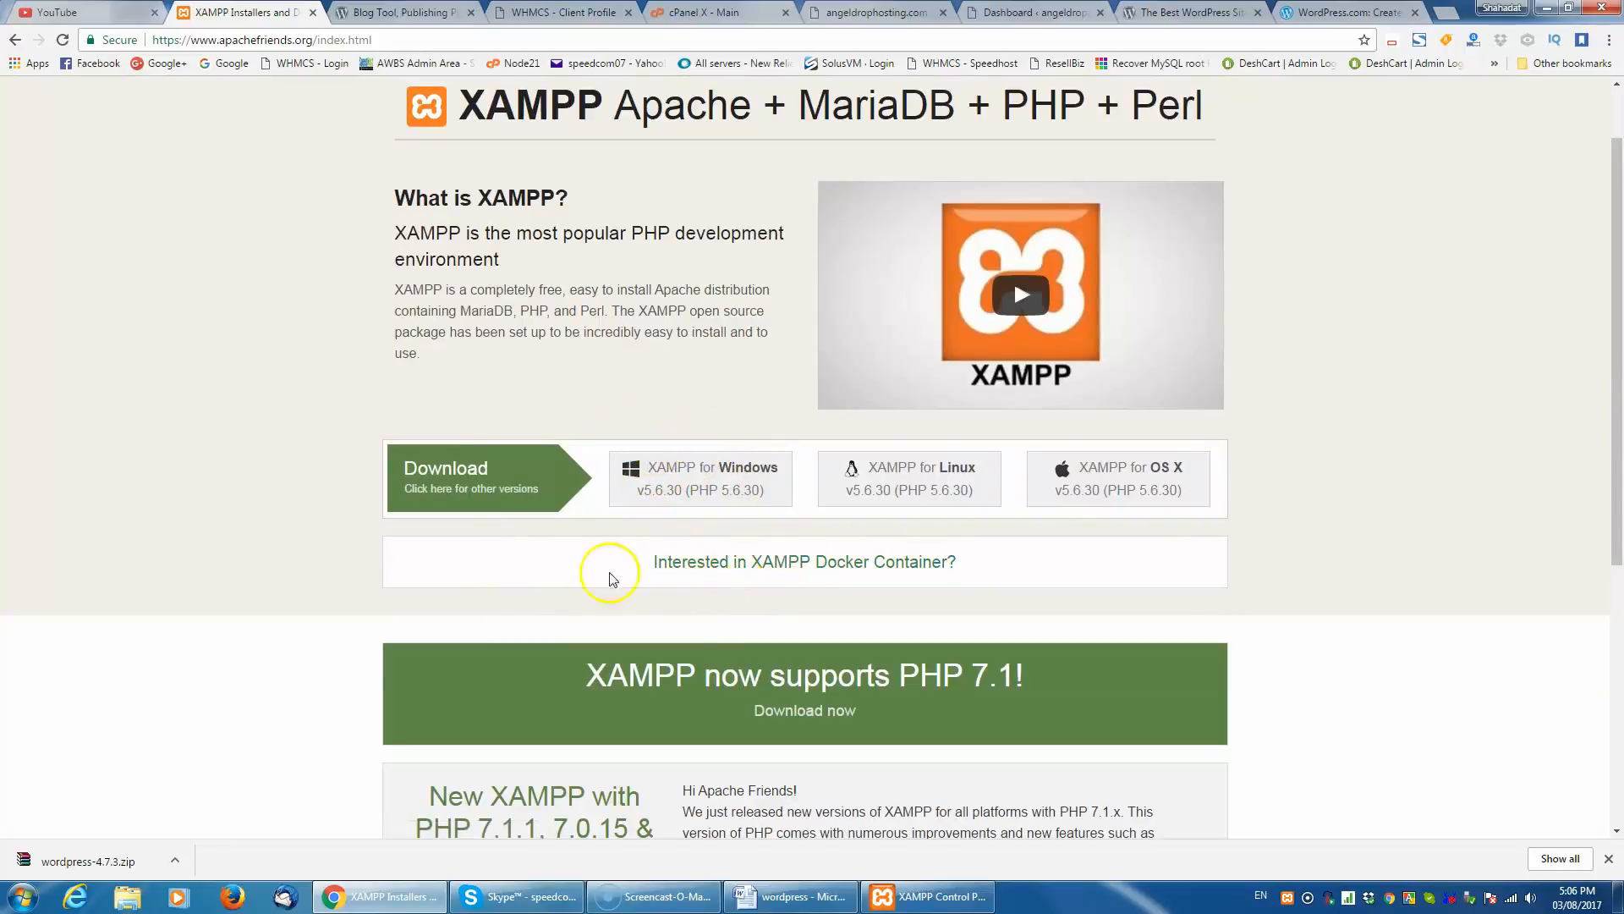
scroll(738, 625, "up", 1)
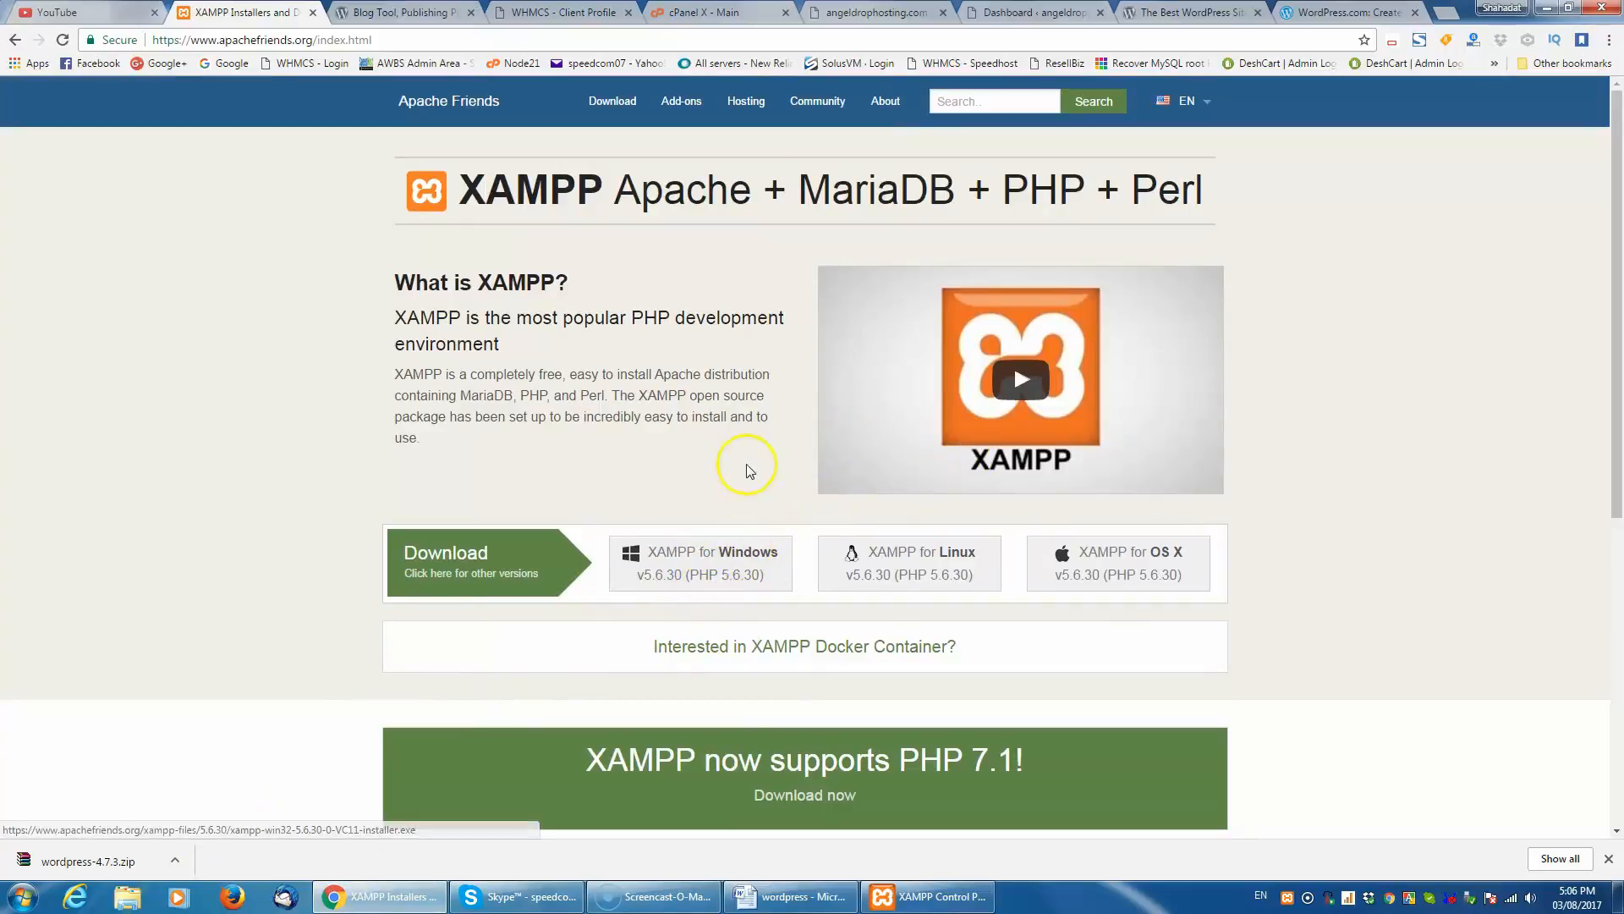
- Switch to the XAMPP Control Panel, try to start Apache, and allow Apache HTTP Server through Windows Firewall on public networks
left_click(946, 909)
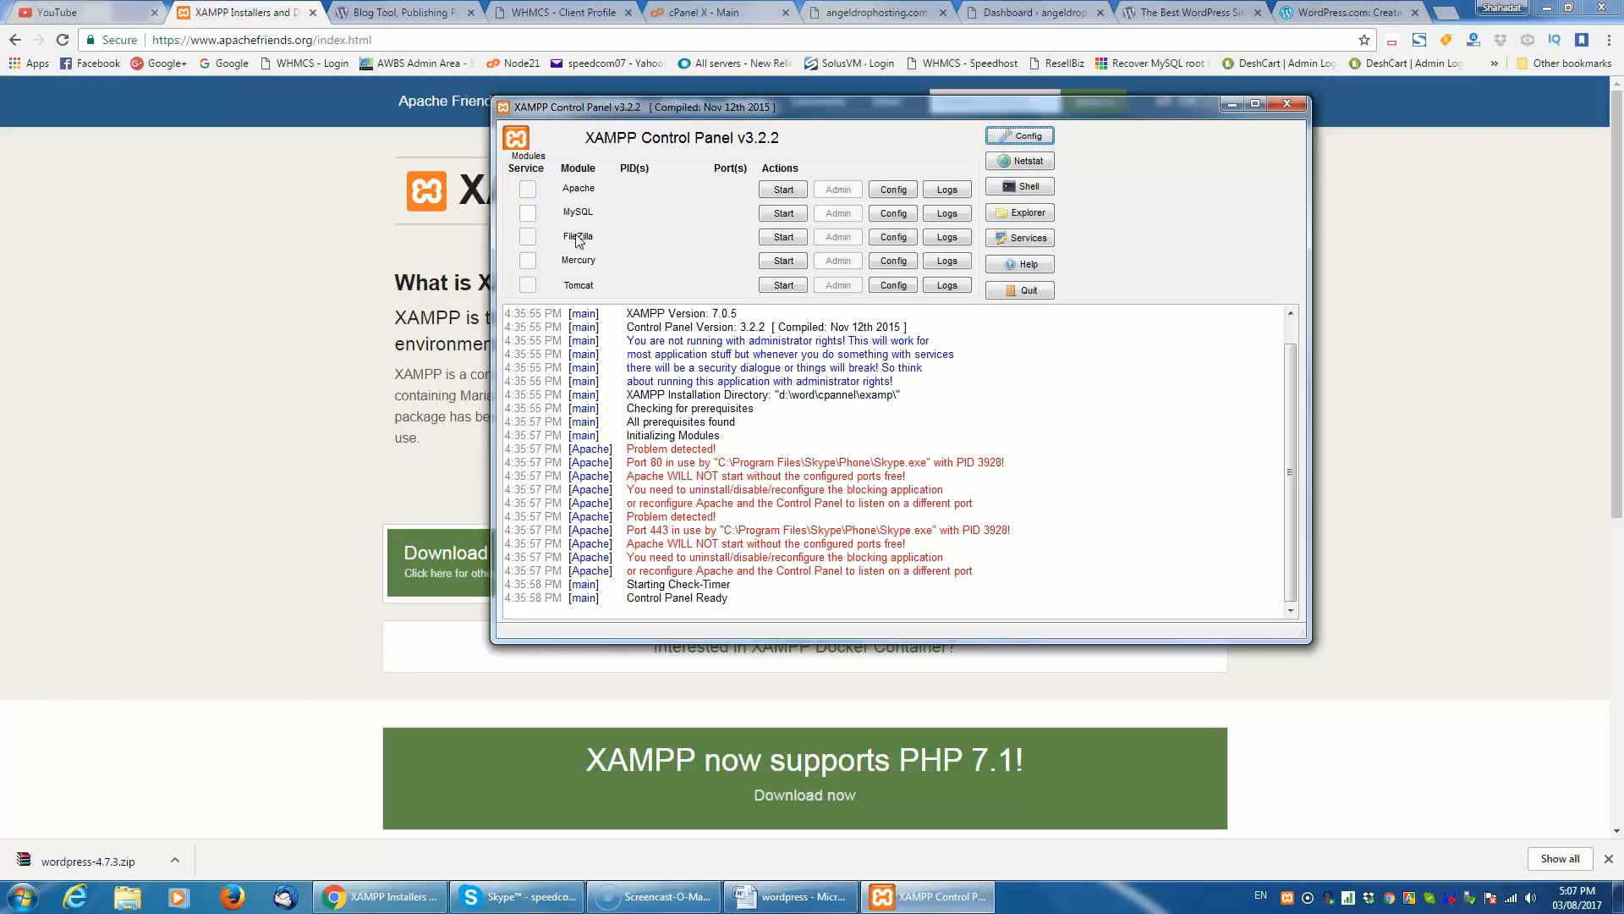
left_click(776, 191)
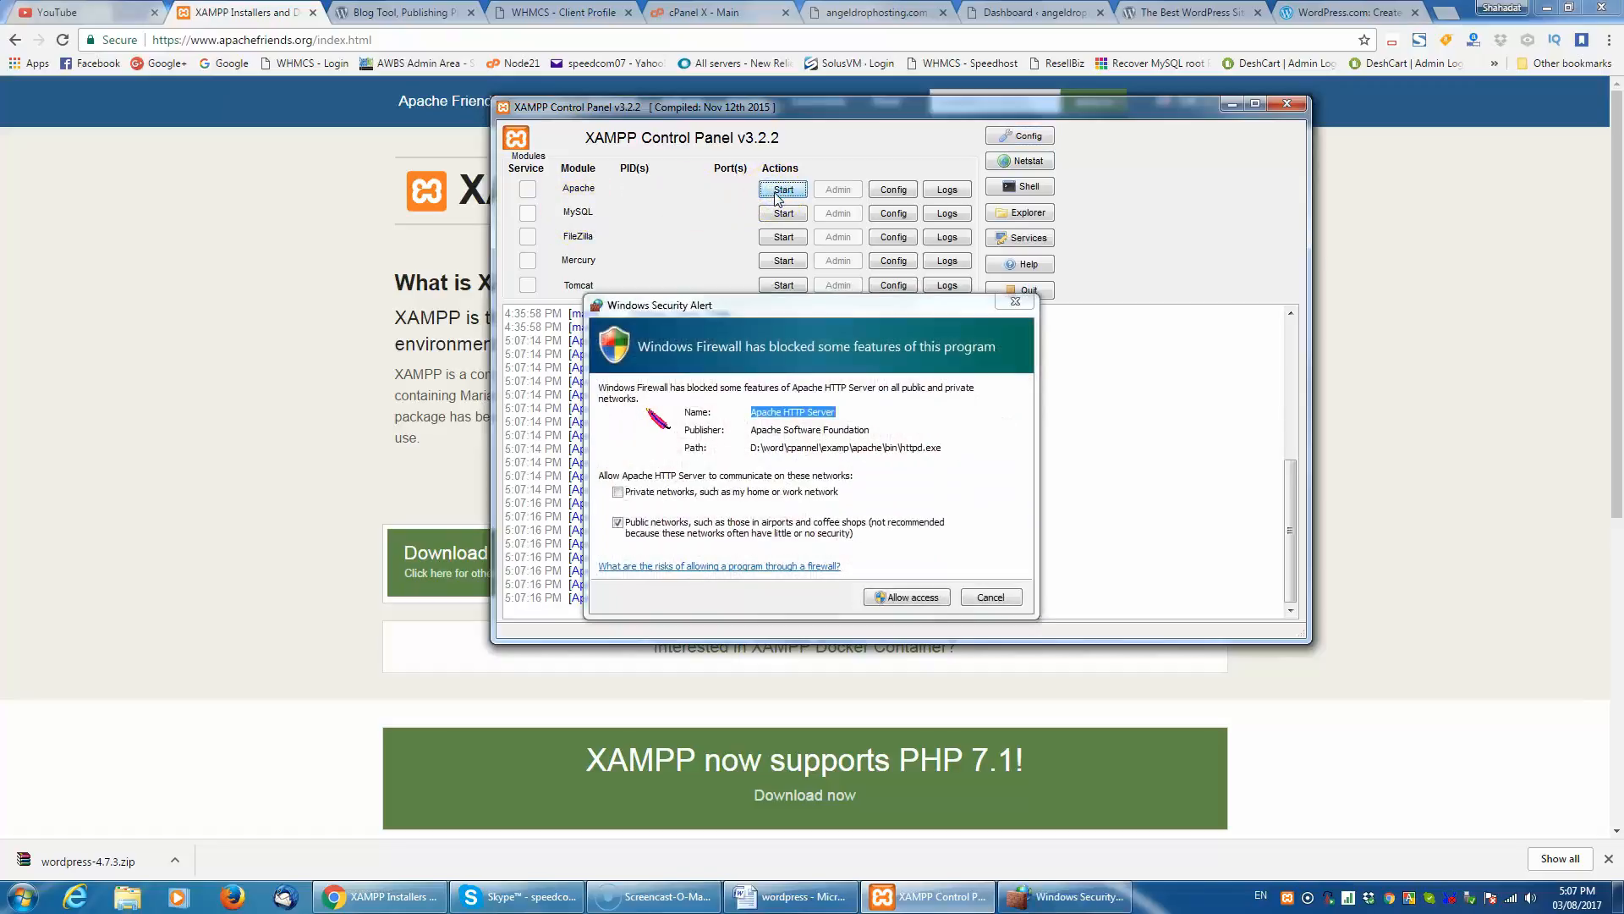
left_click(897, 596)
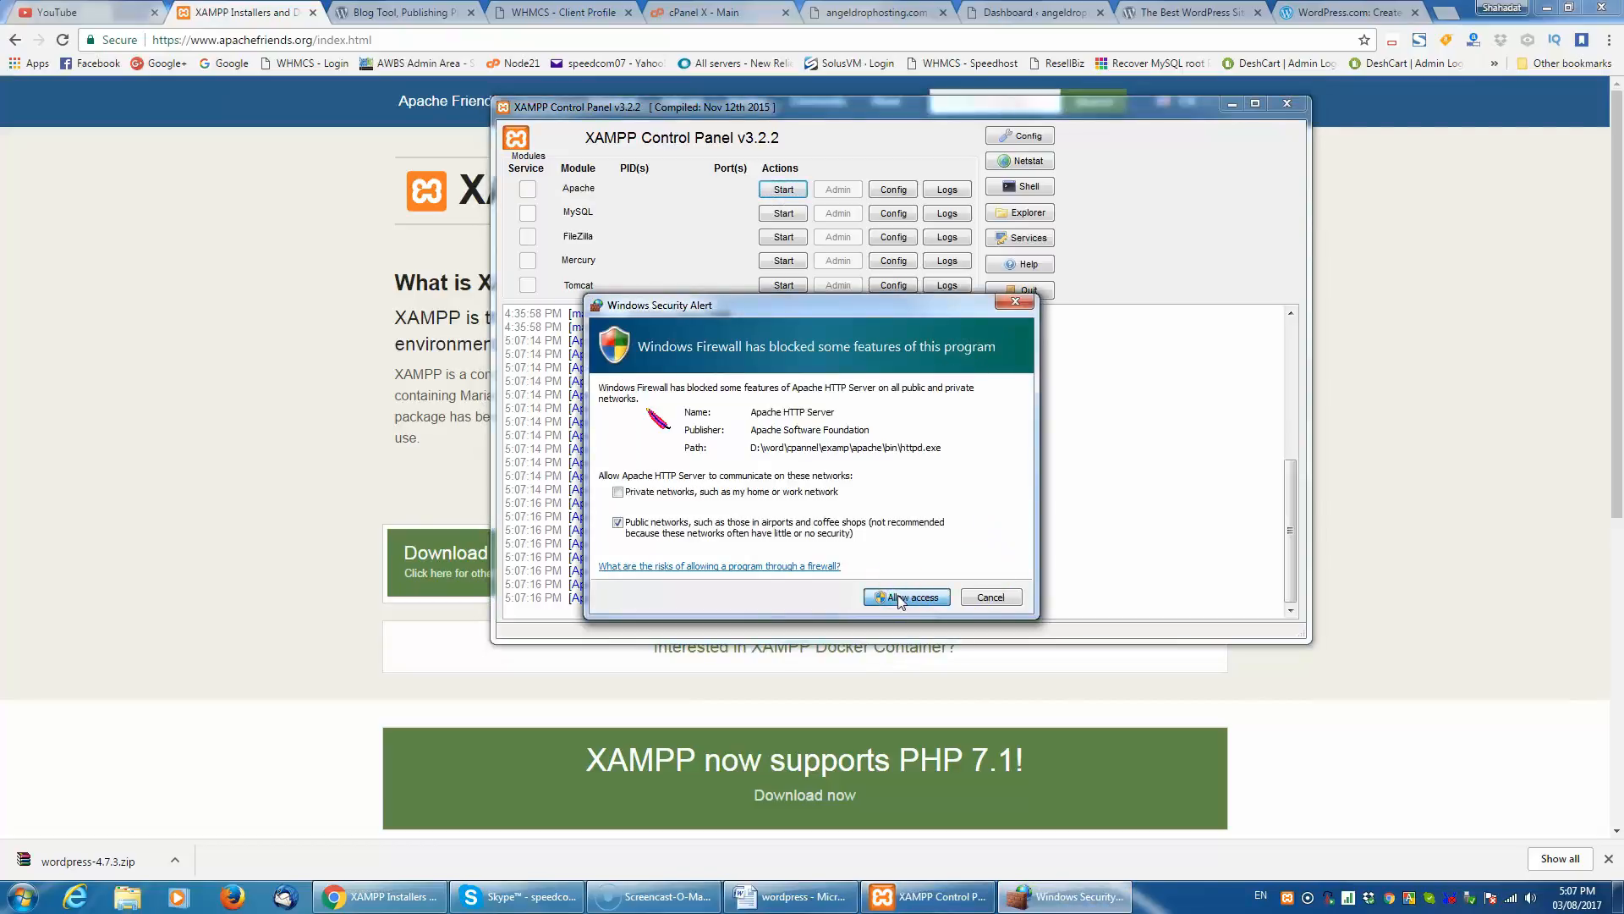
left_click(899, 598)
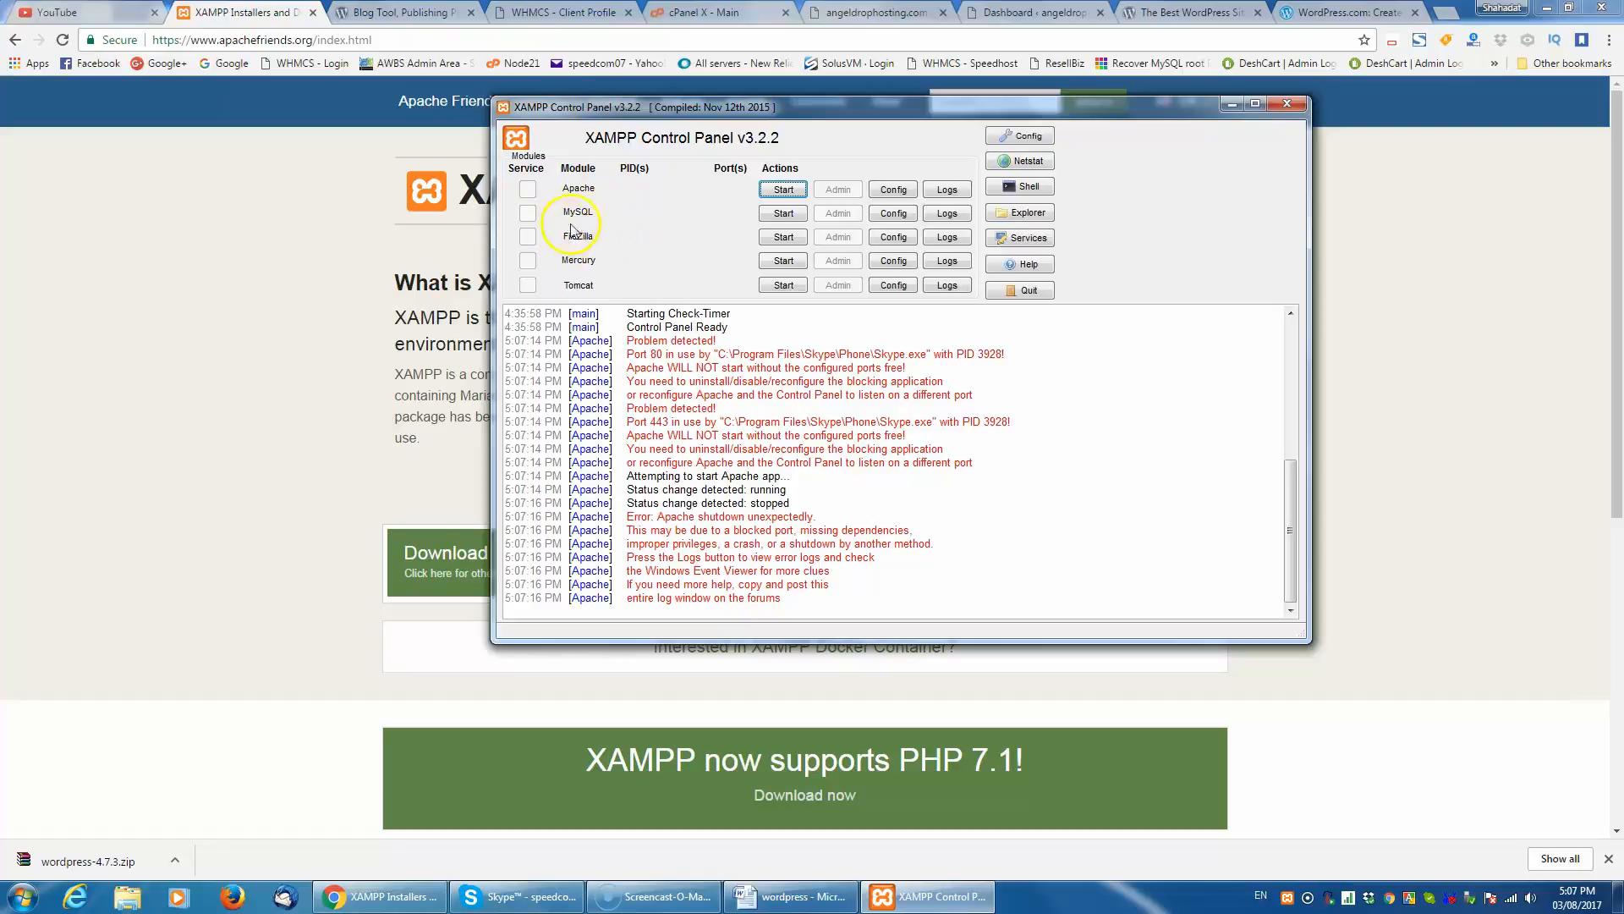
- Start the MySQL module and allow mysqld through Windows Firewall on public networks
left_click(772, 218)
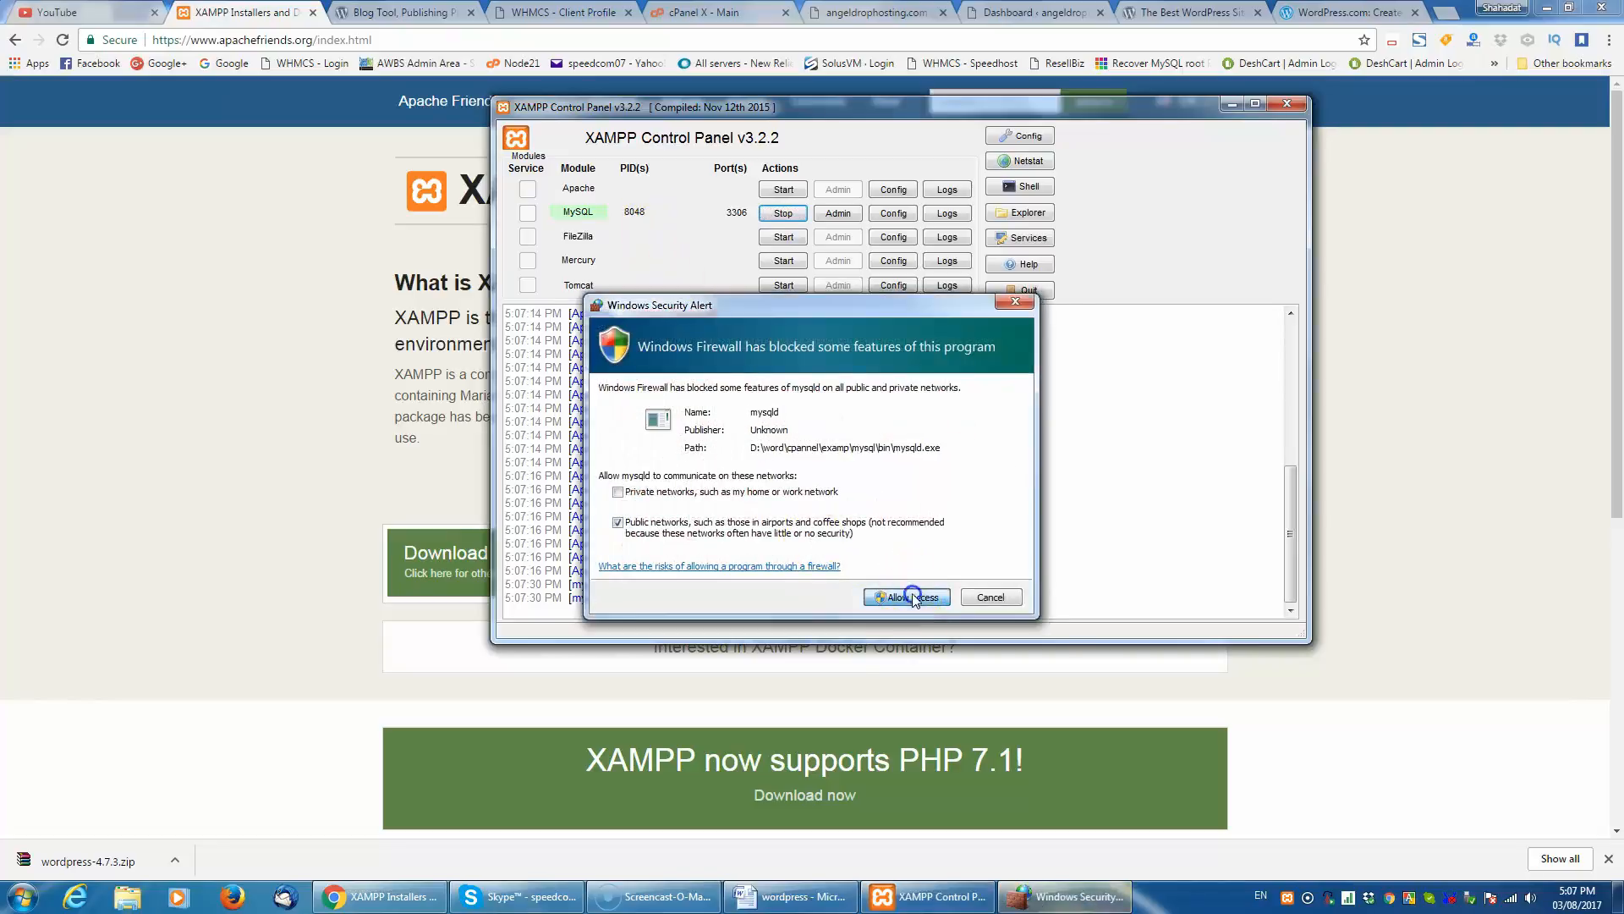
left_click(907, 598)
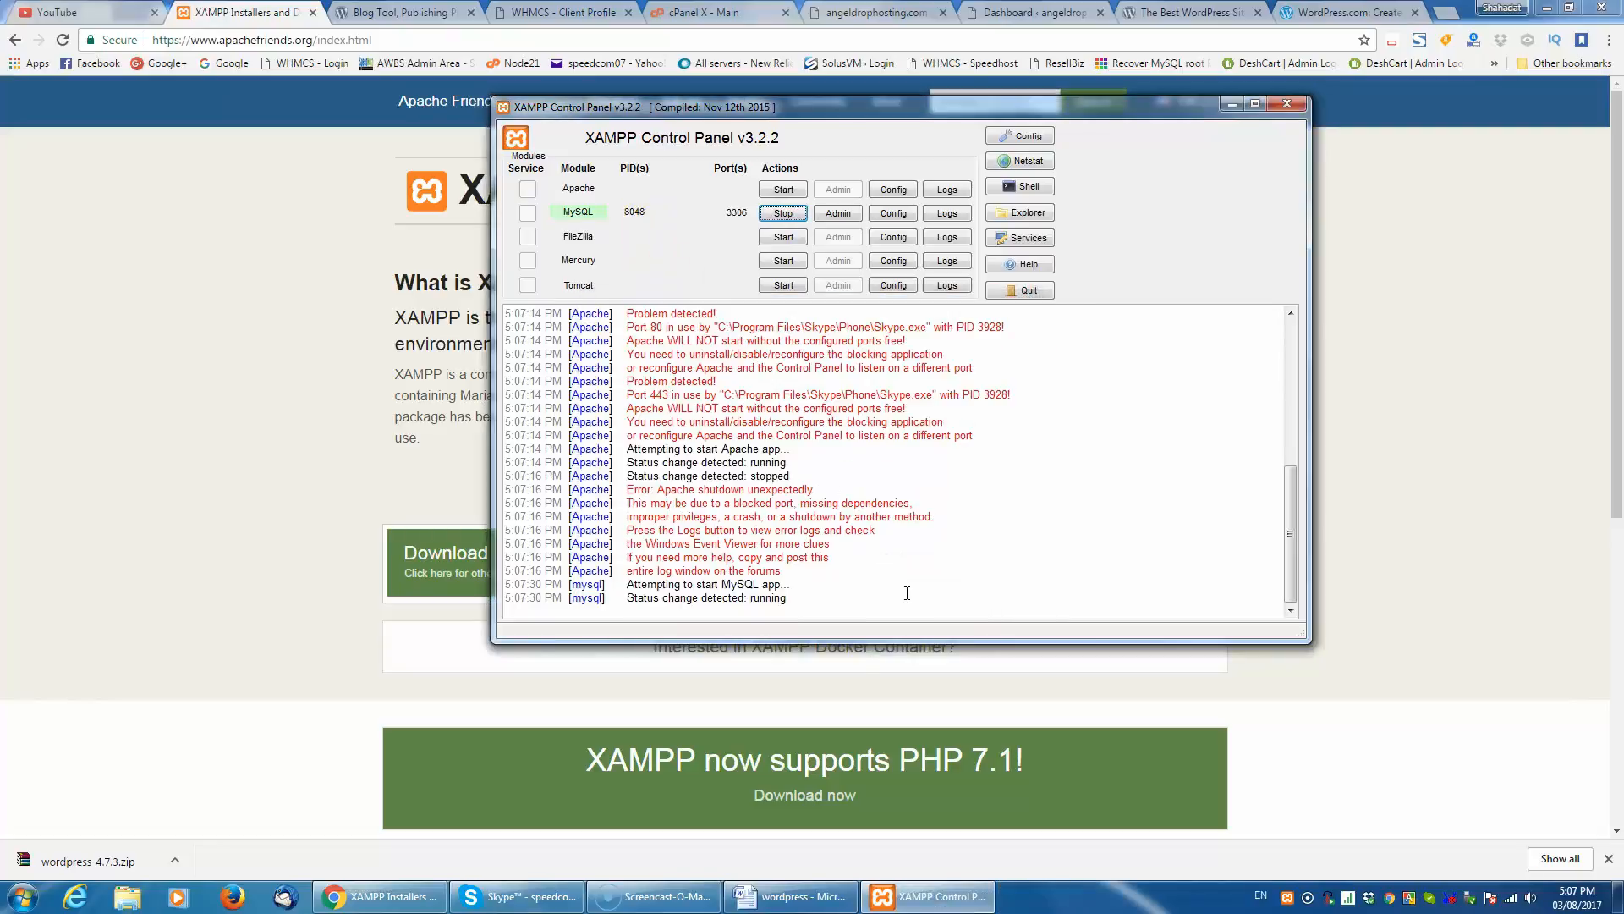
- Retry starting Apache, quit Skype to free ports 80 and 443, and start the Apache module again
left_click(773, 190)
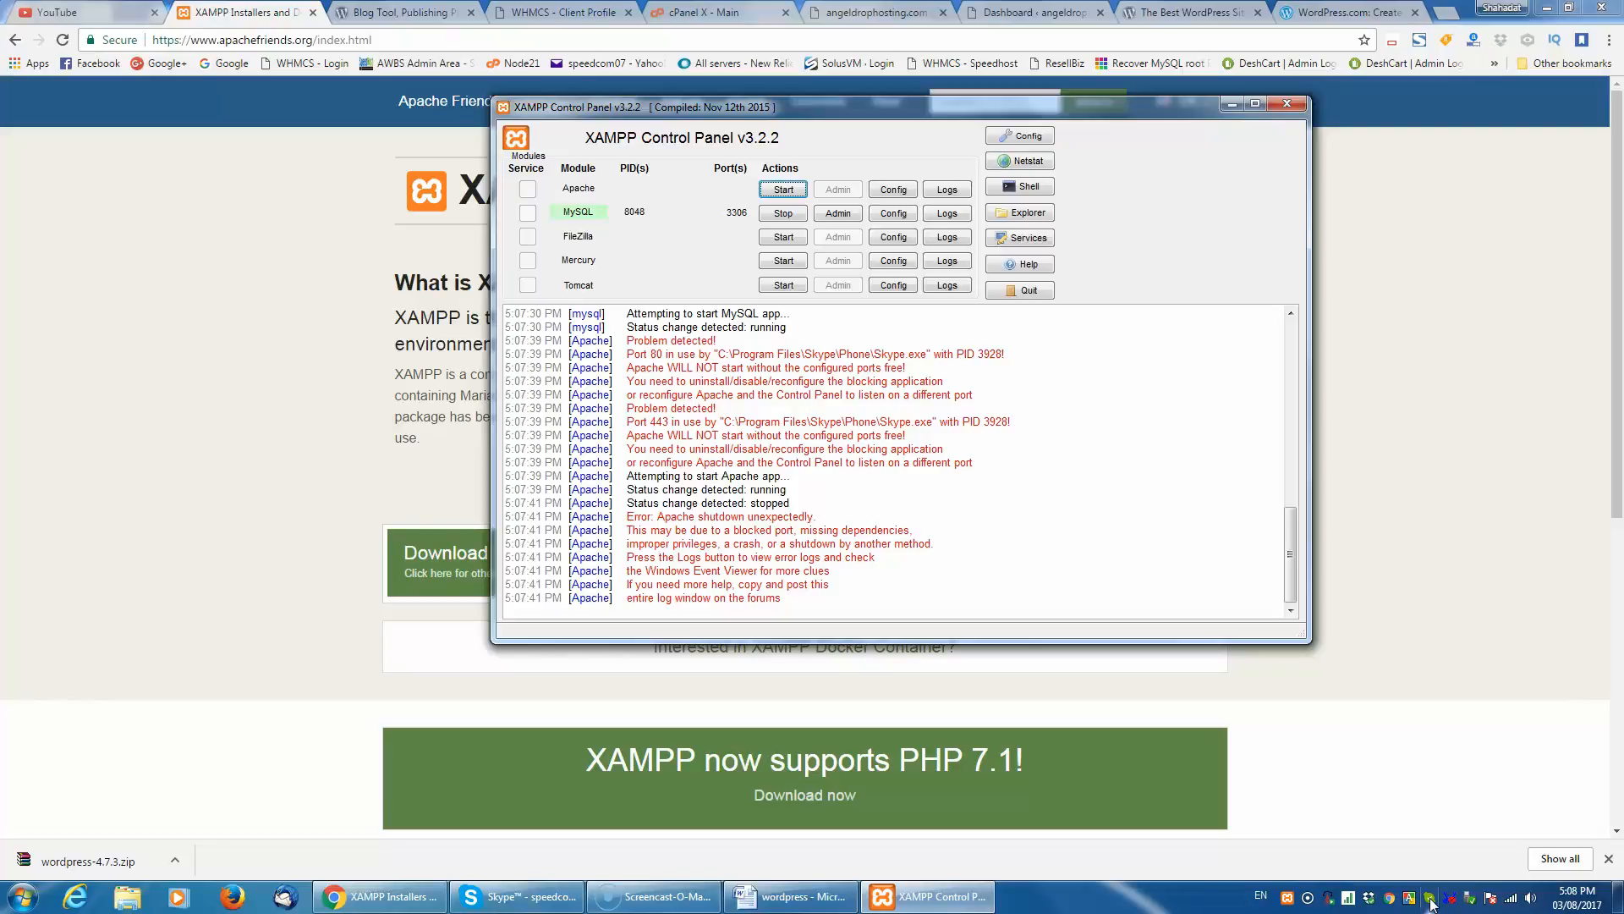
right_click(1430, 900)
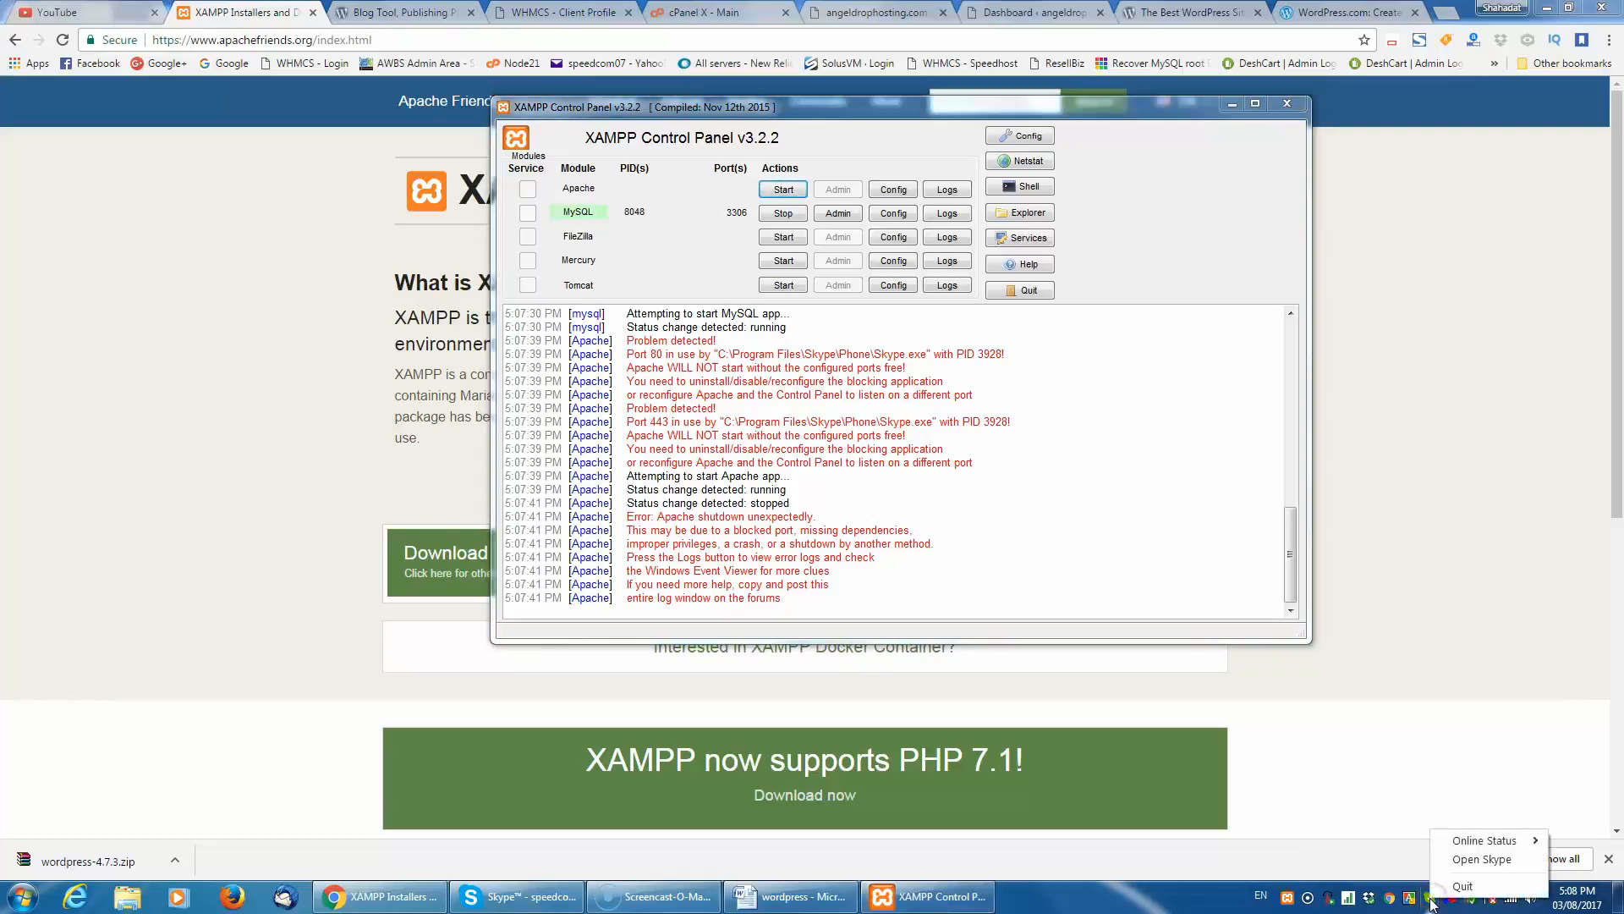
left_click(1476, 888)
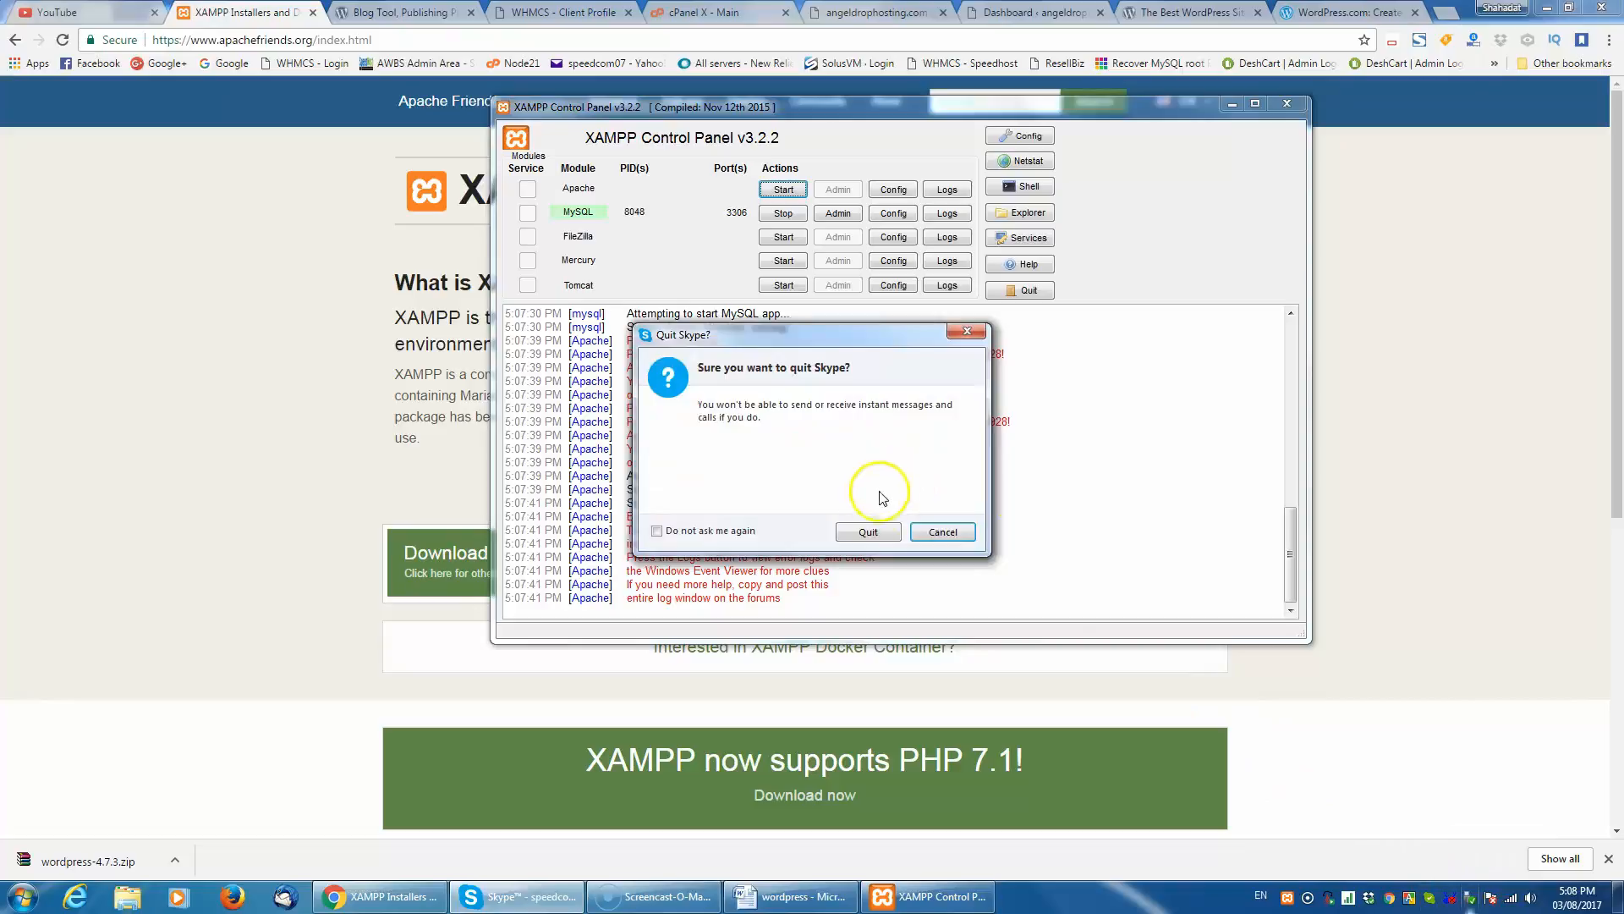
left_click(871, 531)
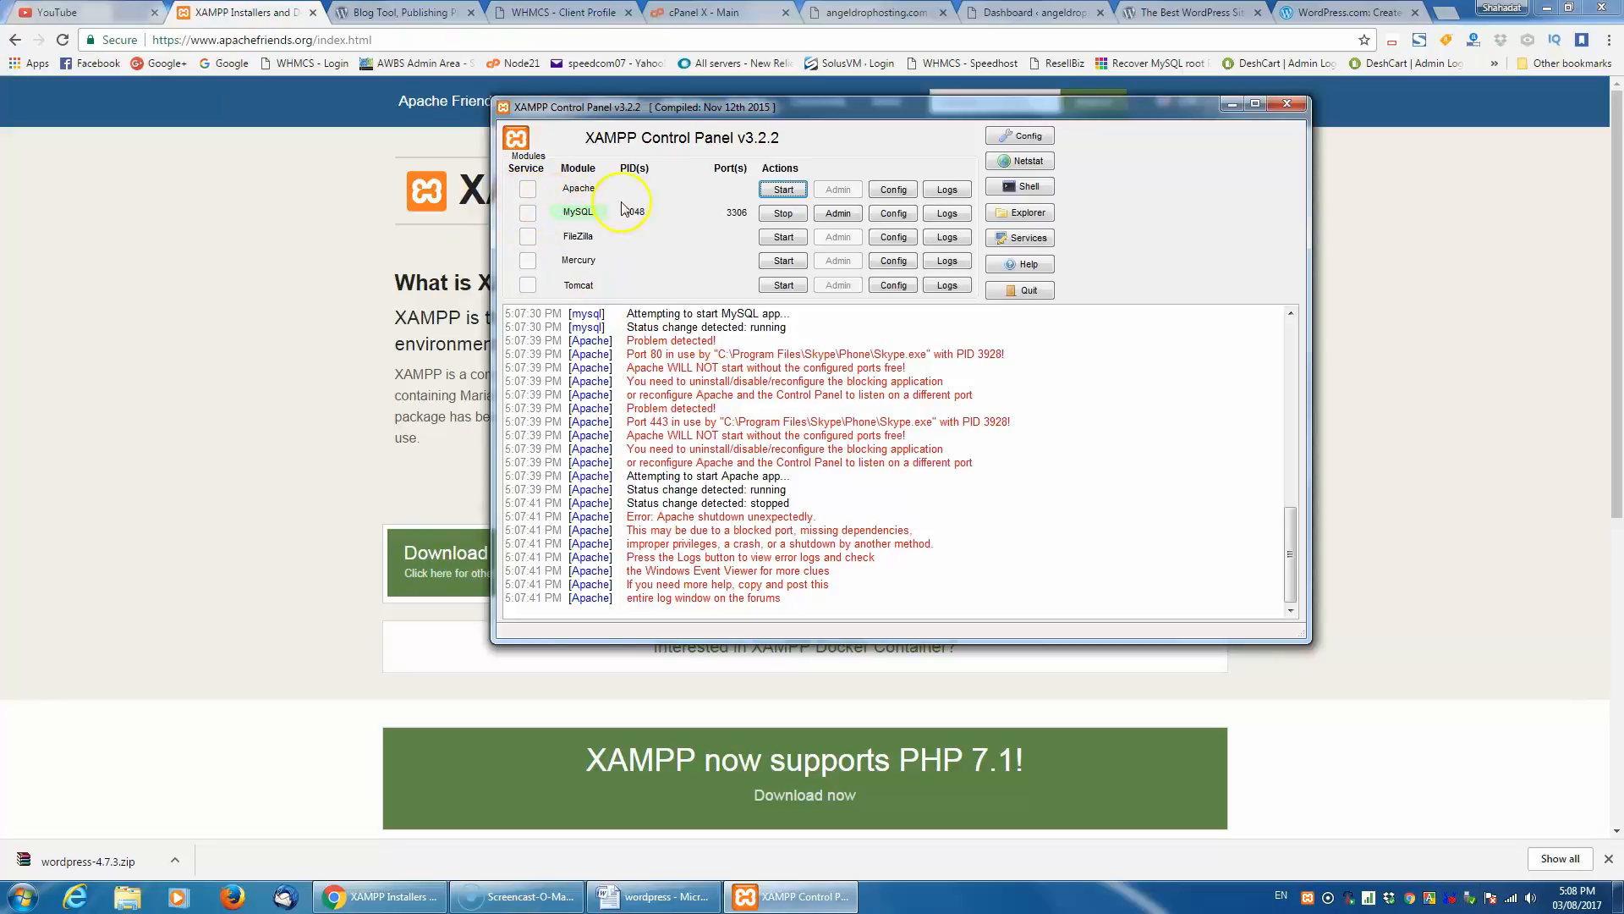
left_click(785, 190)
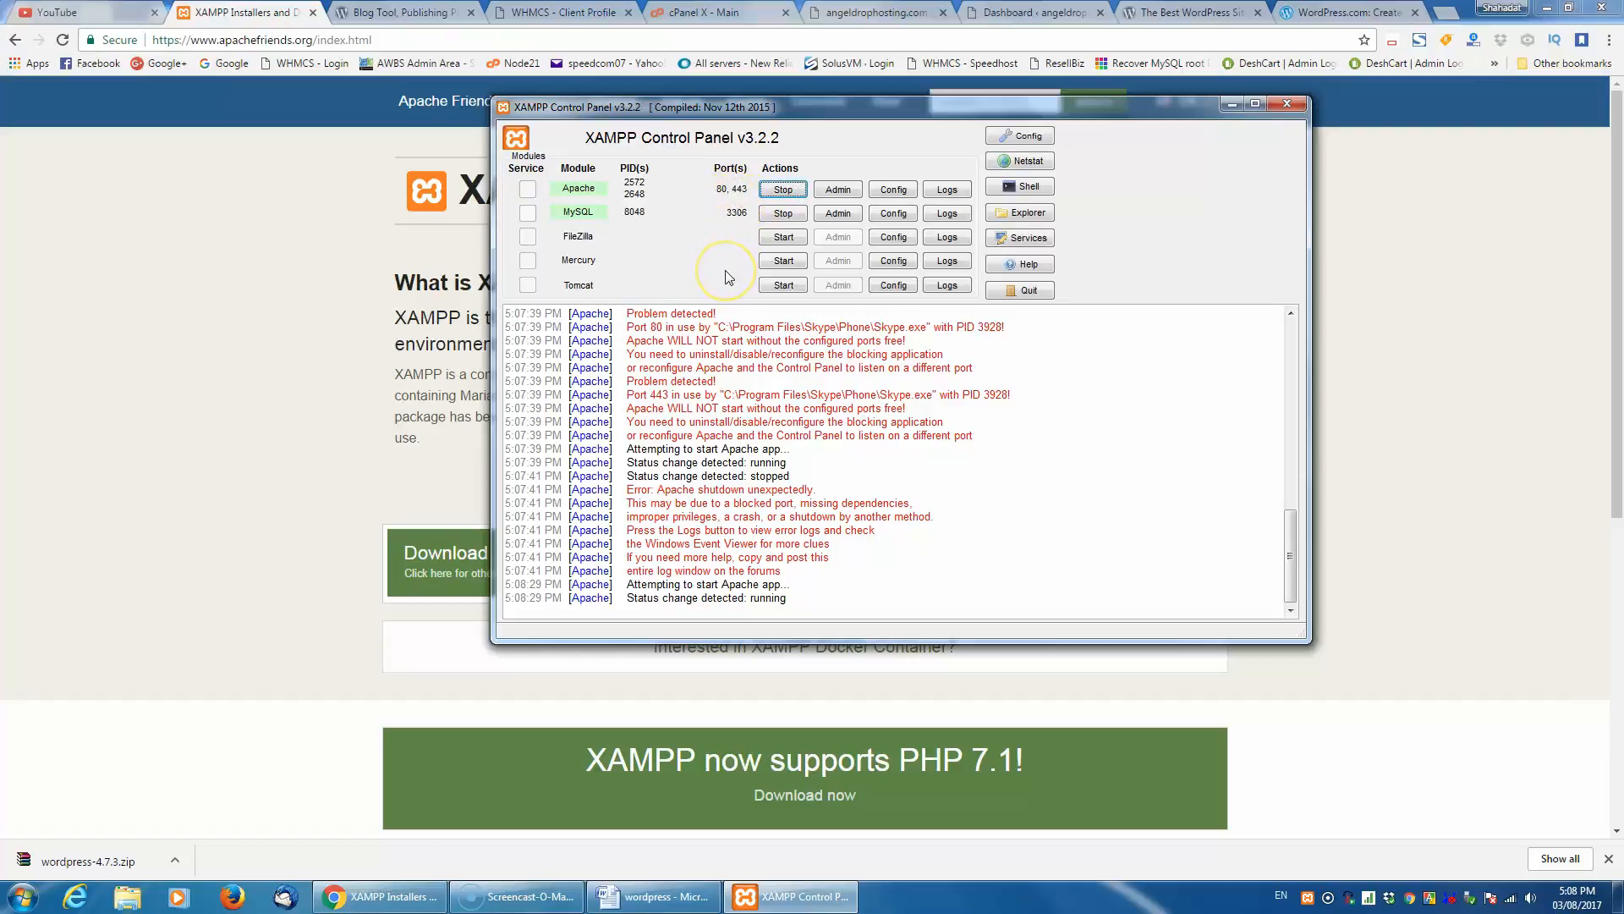
left_click(585, 194)
- Minimize the XAMPP Control Panel, open the Download WordPress page on WordPress.org, and minimize the browser
left_click(1234, 105)
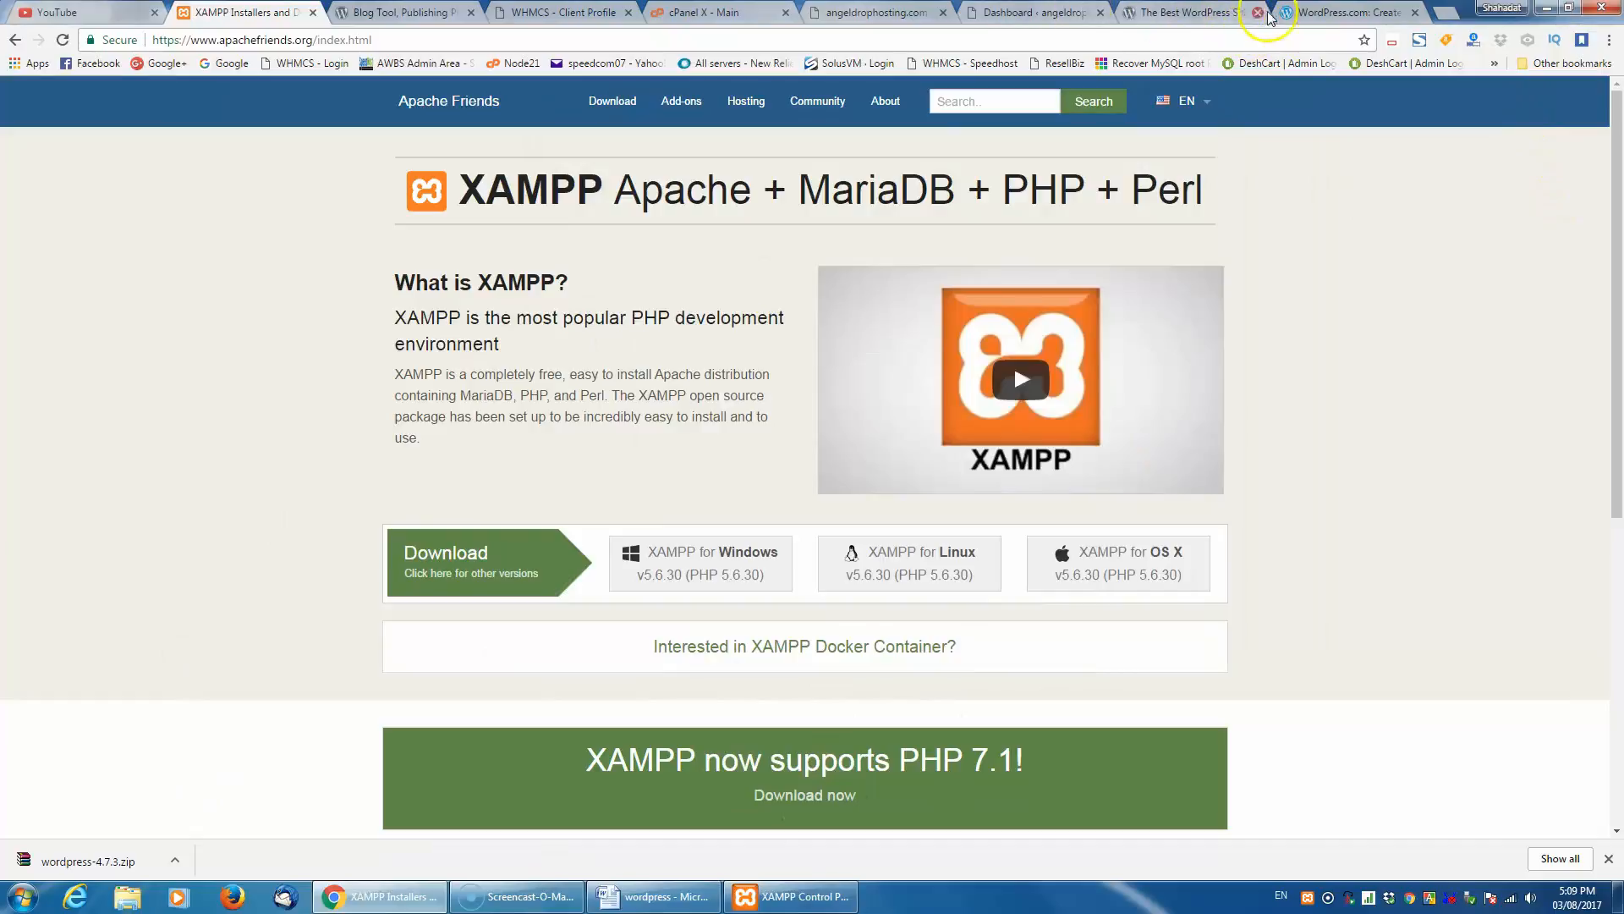
left_click(1216, 11)
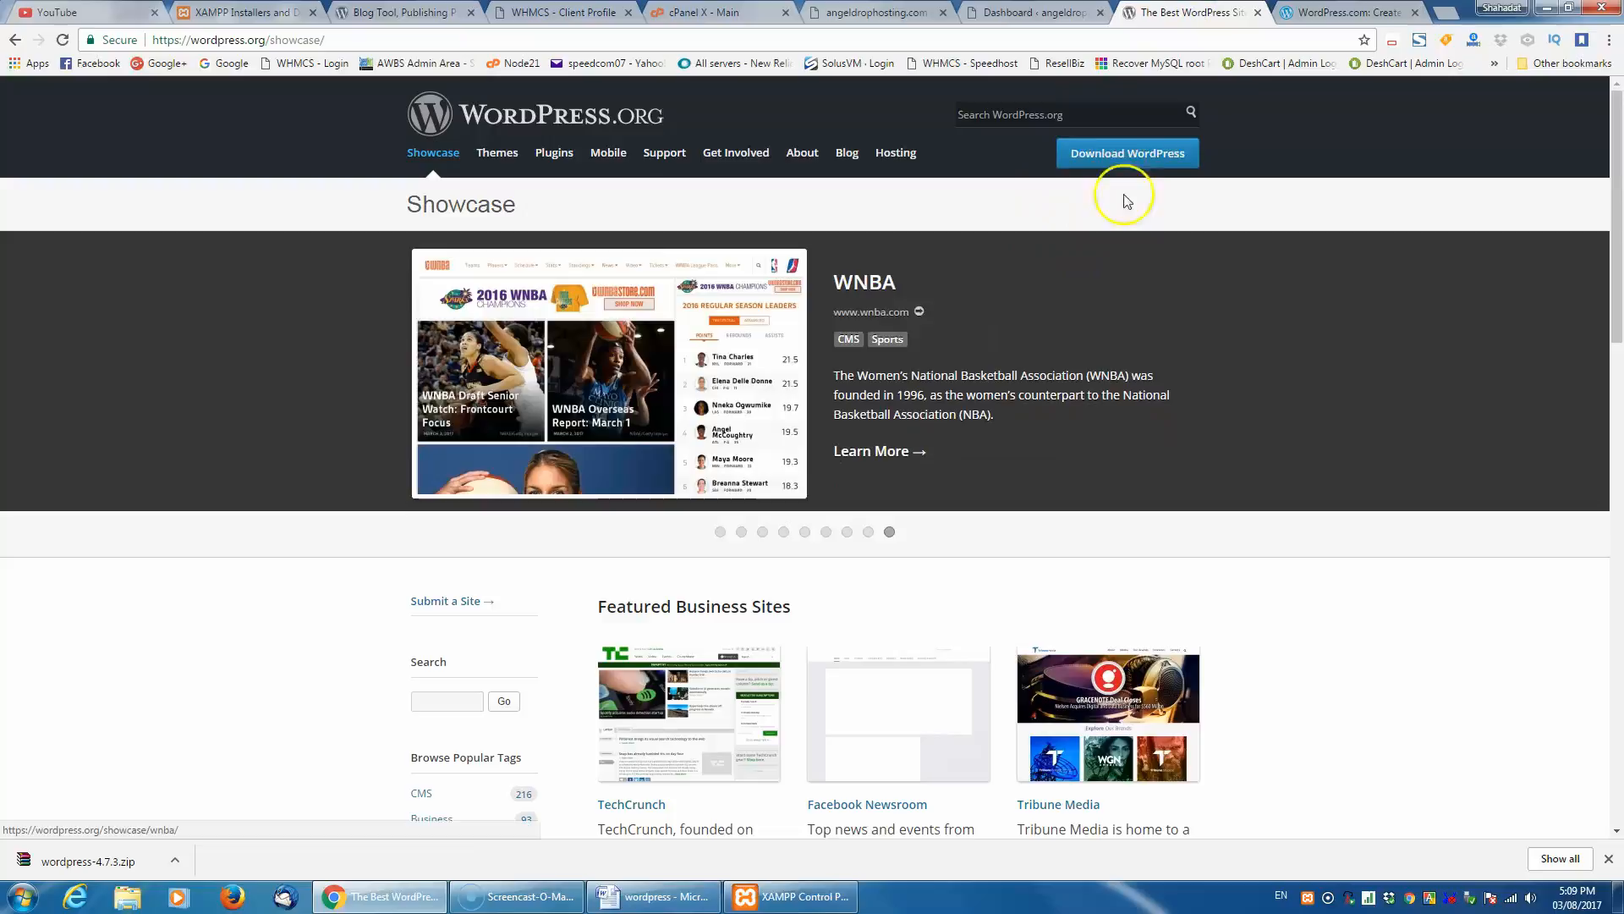
left_click(1132, 153)
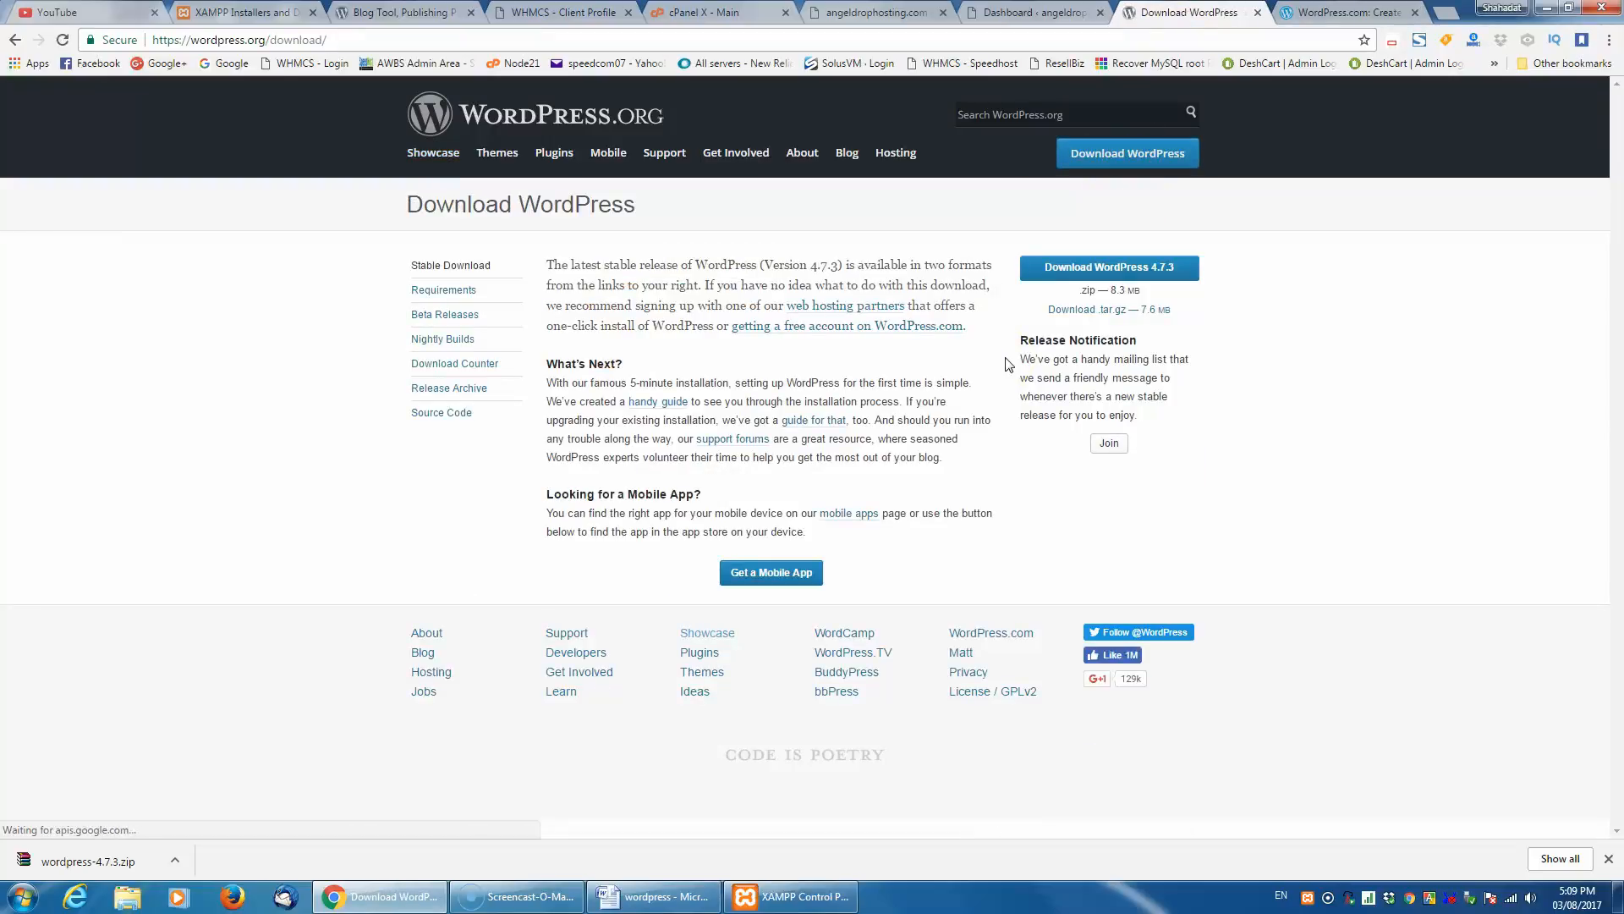
left_click(1110, 269)
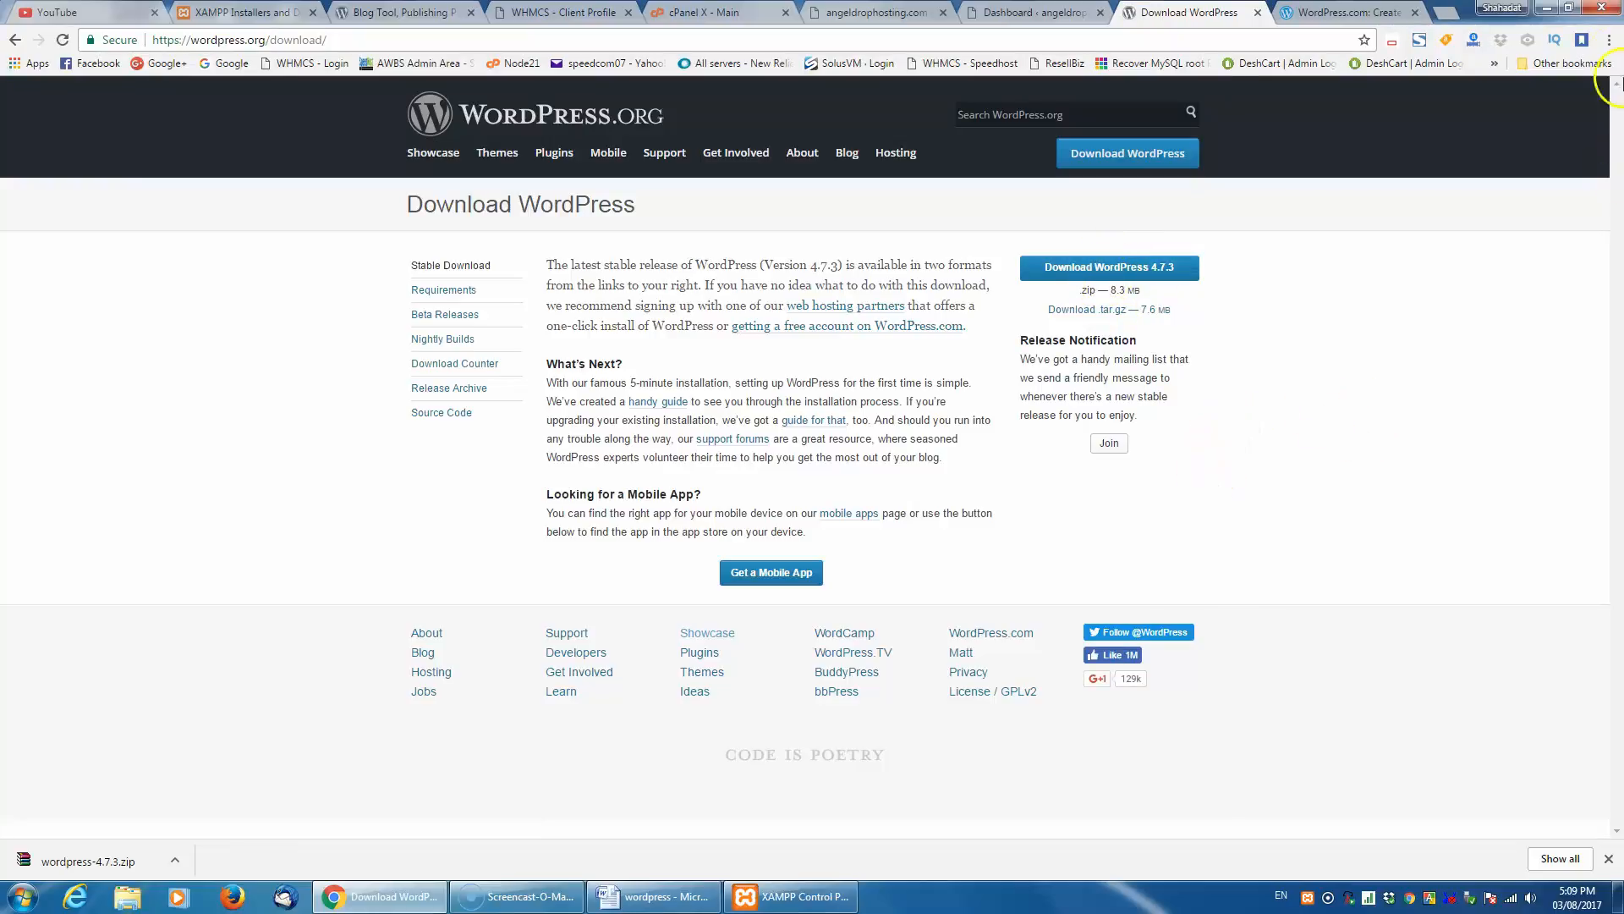
left_click(1543, 8)
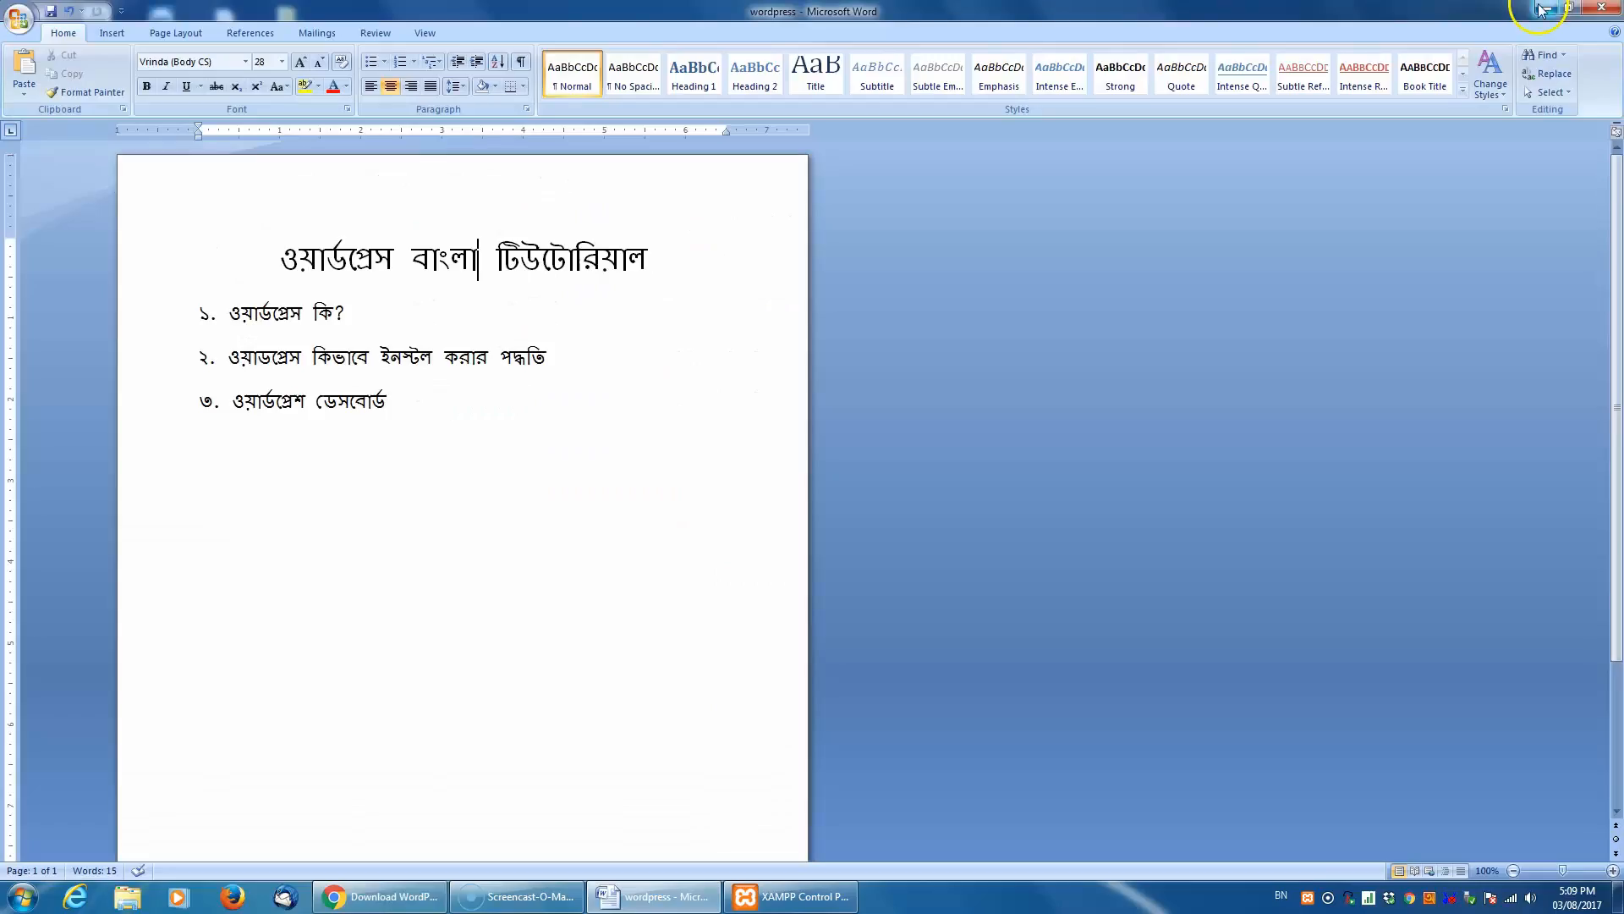
- Minimize Word, select the WordPress archive on the desktop, and look through drives C: and D: for the XAMPP folder
left_click(1547, 11)
left_click(288, 169)
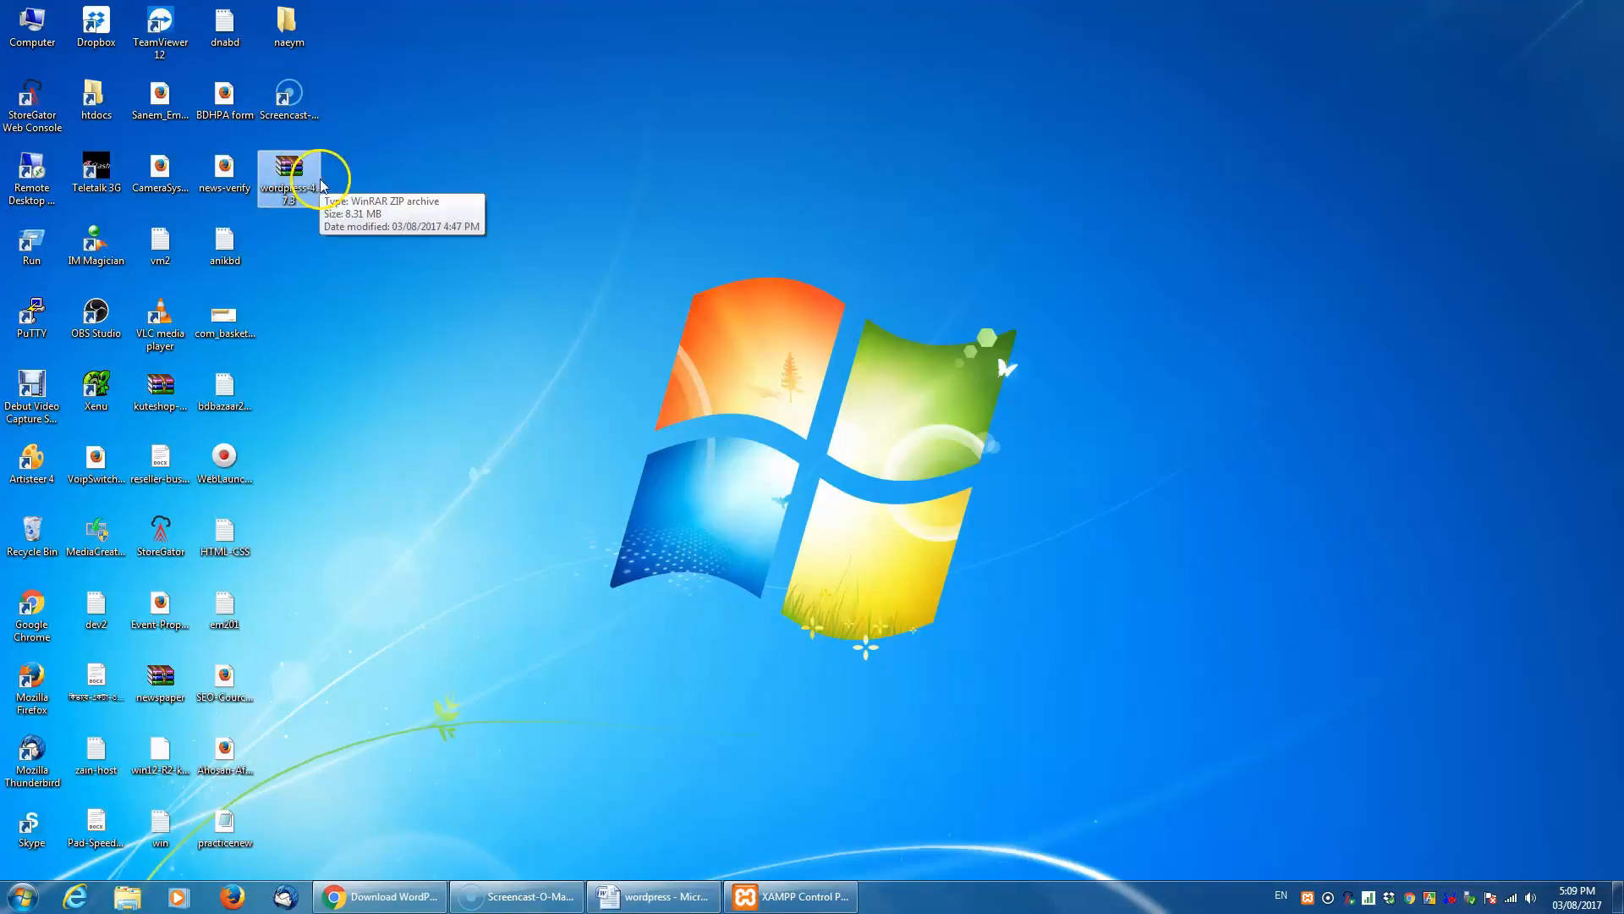
left_click(32, 27)
double_click(33, 32)
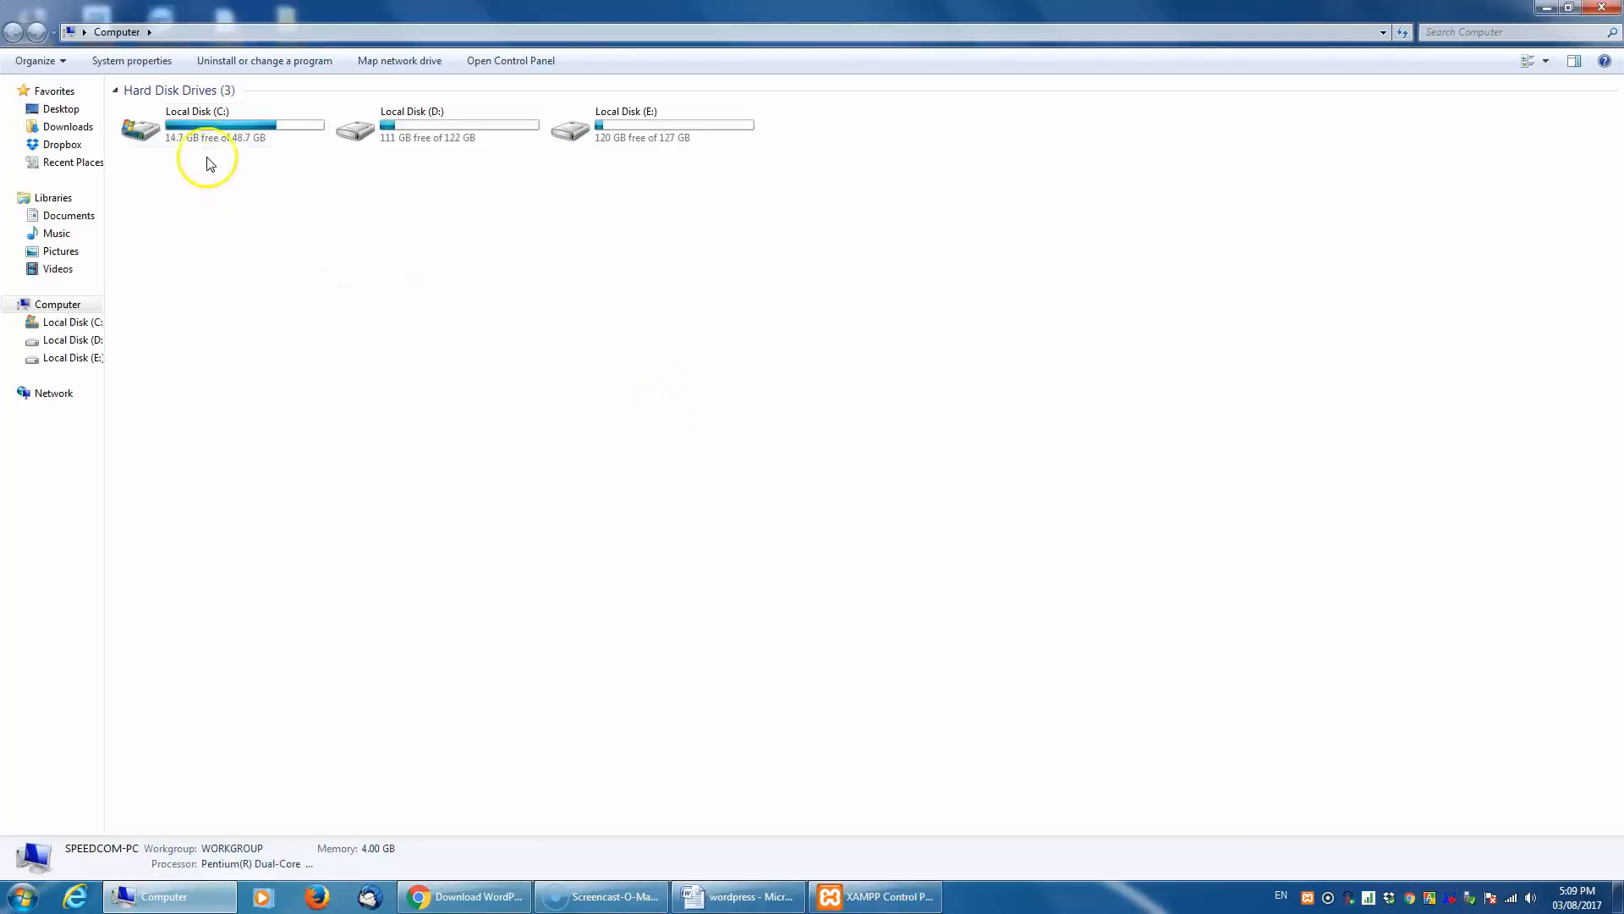
double_click(221, 133)
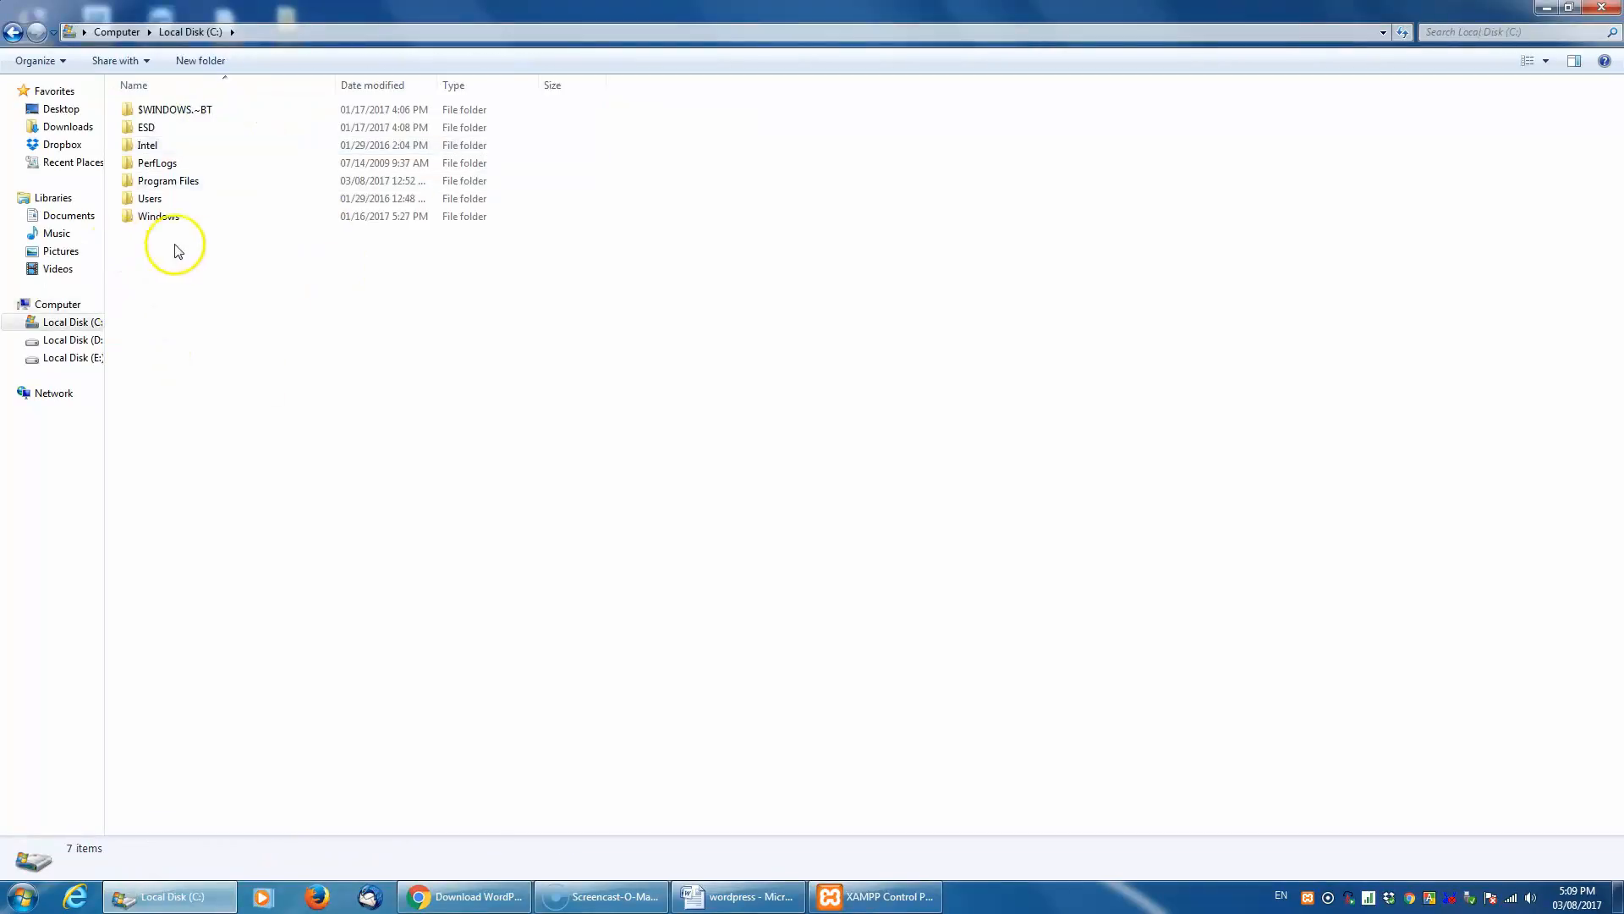
left_click(12, 32)
double_click(454, 139)
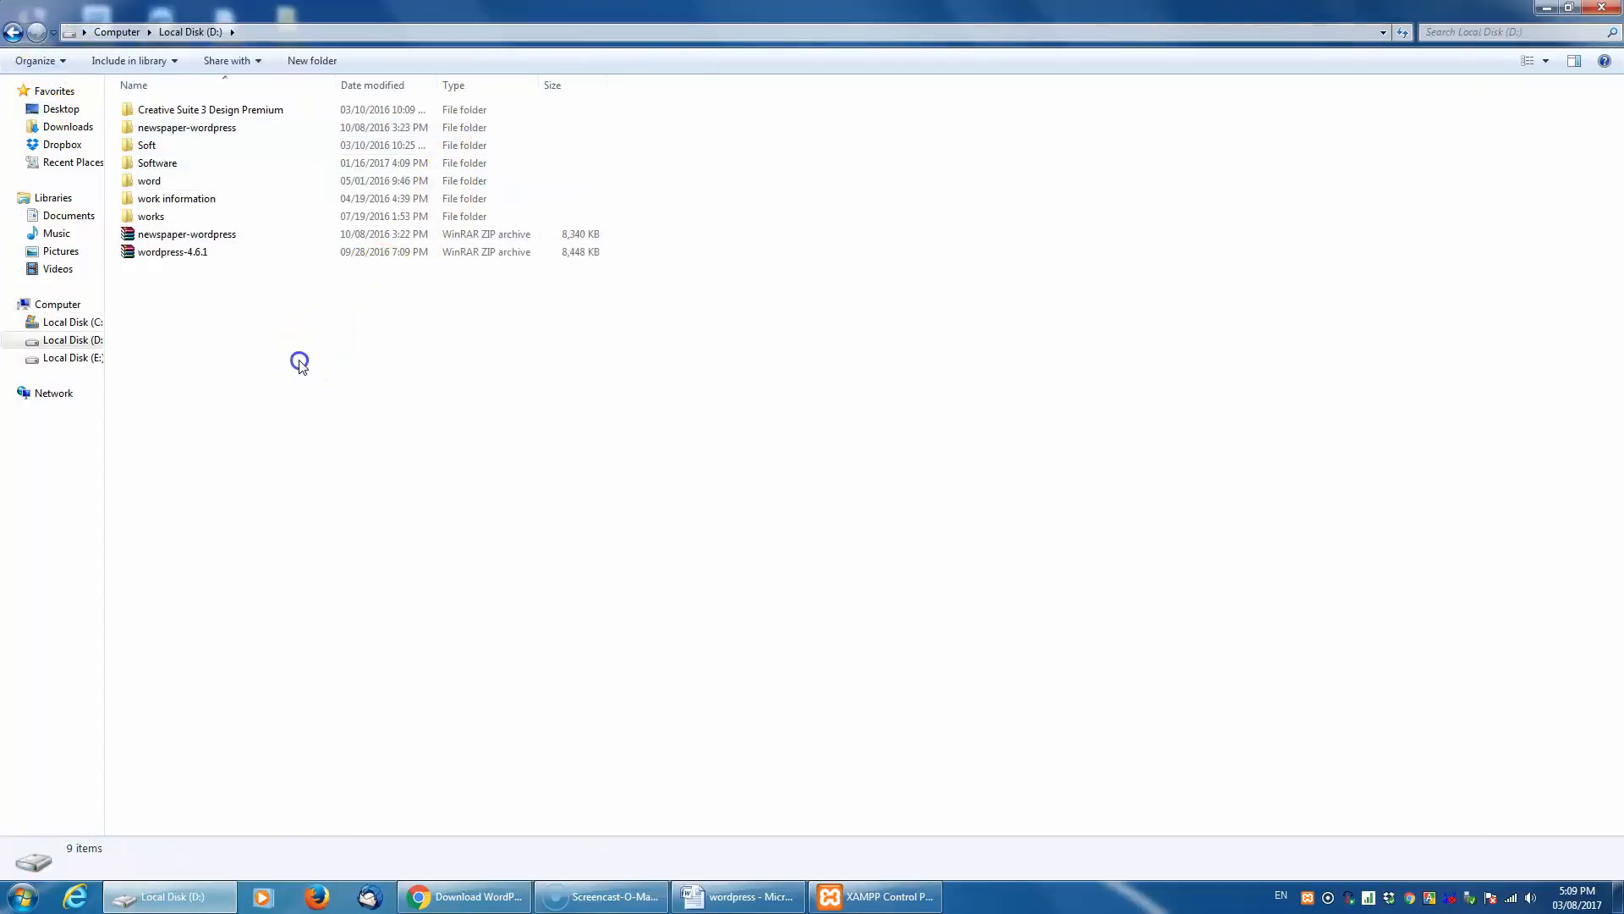
left_click(13, 32)
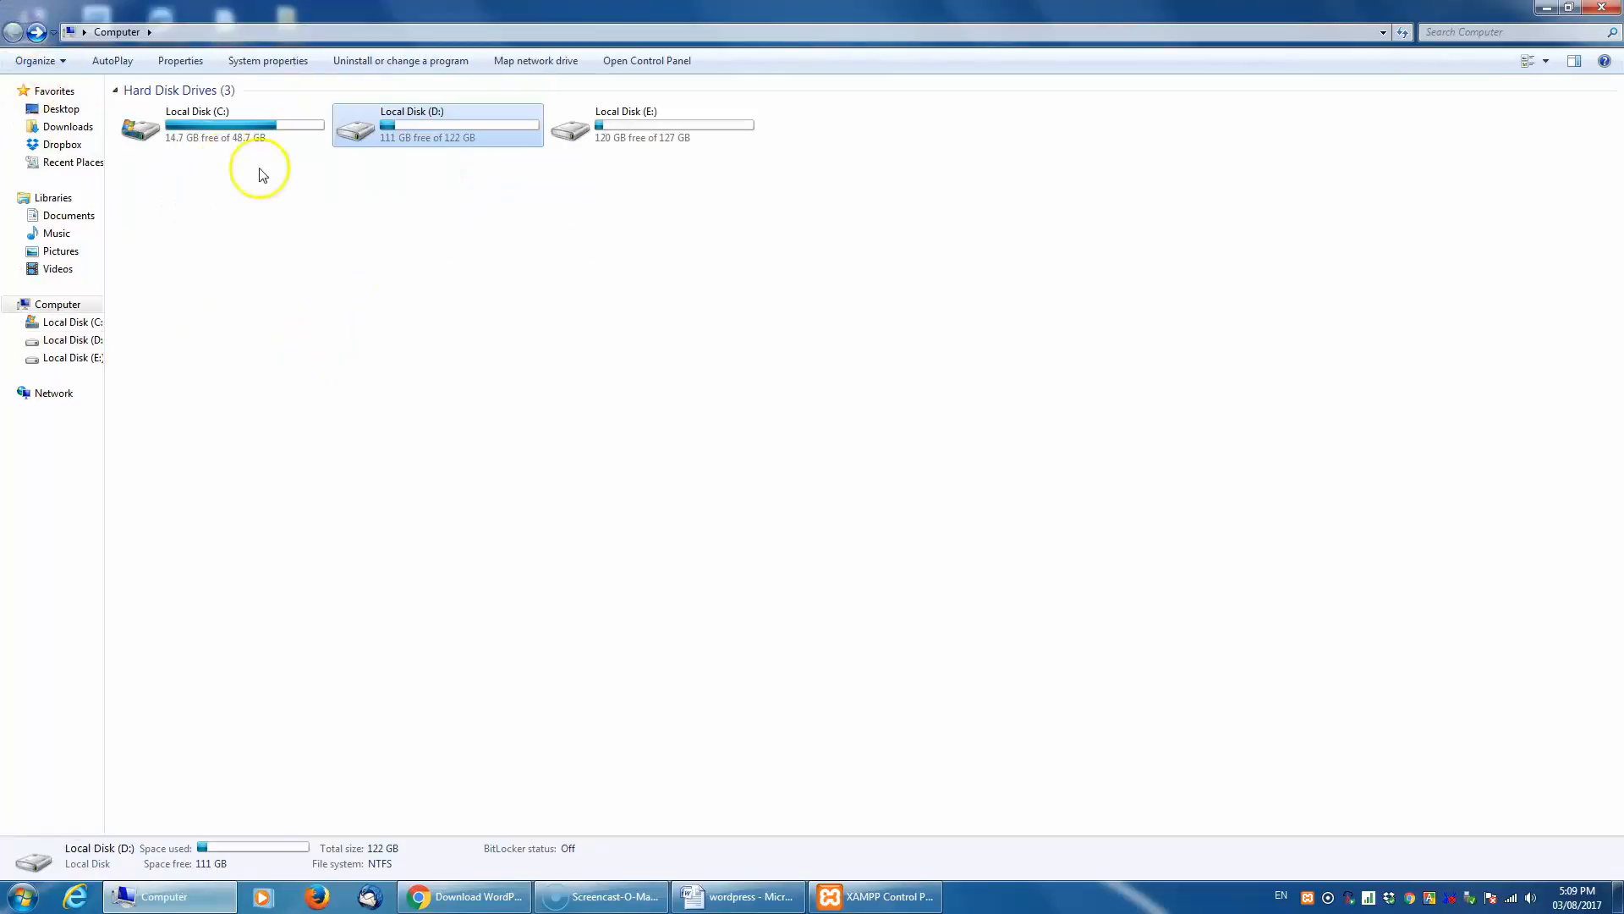
left_click(645, 139)
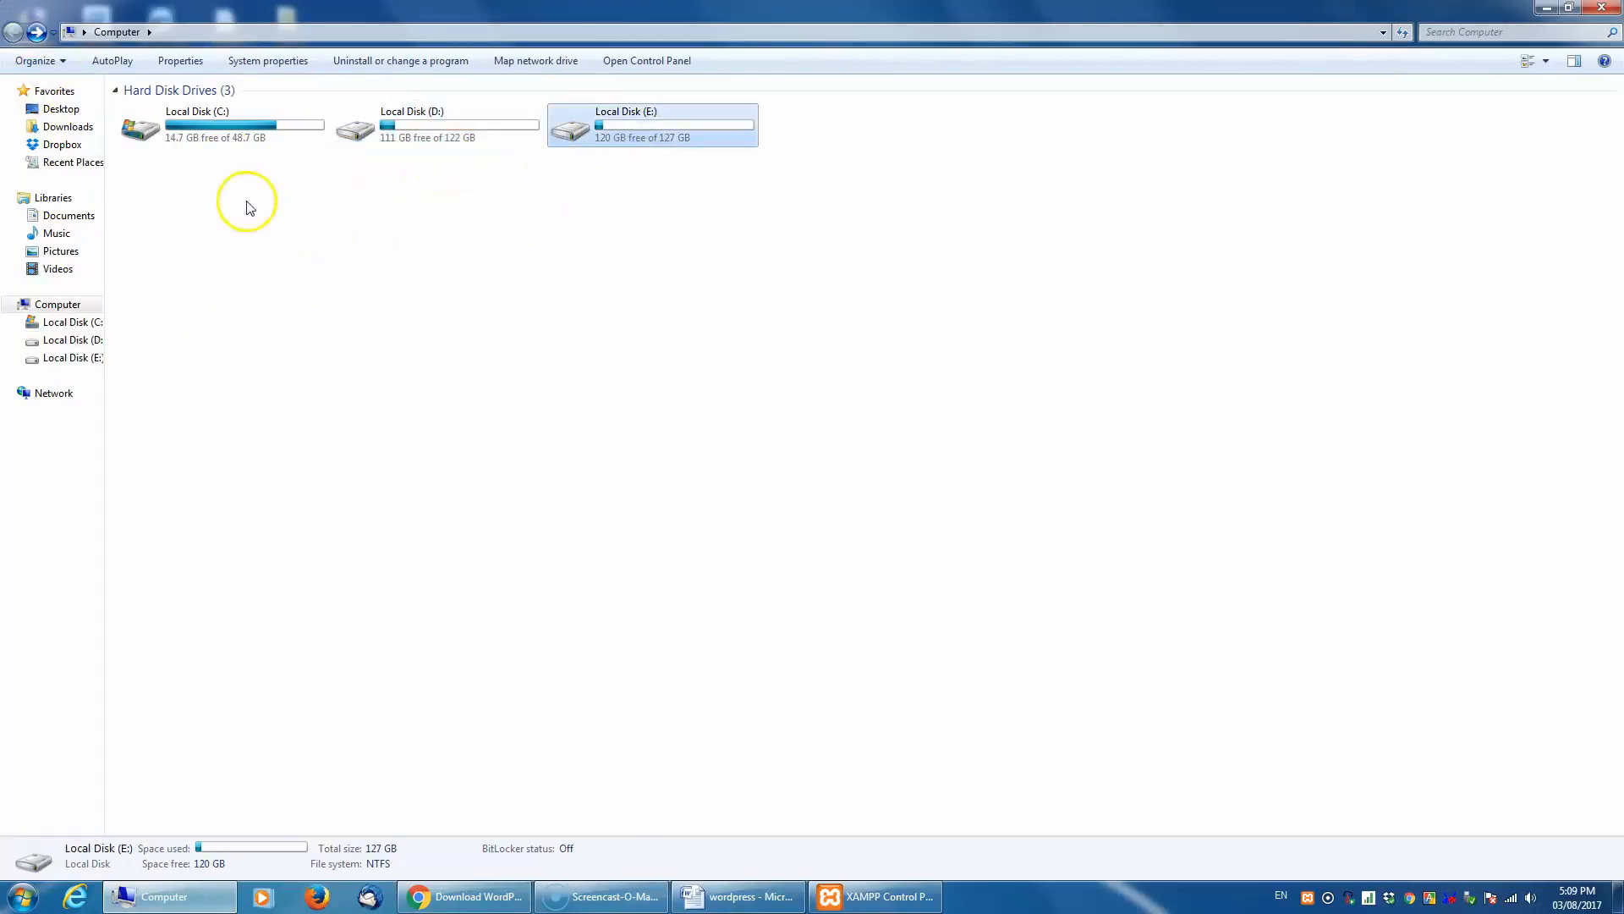
left_click(1549, 8)
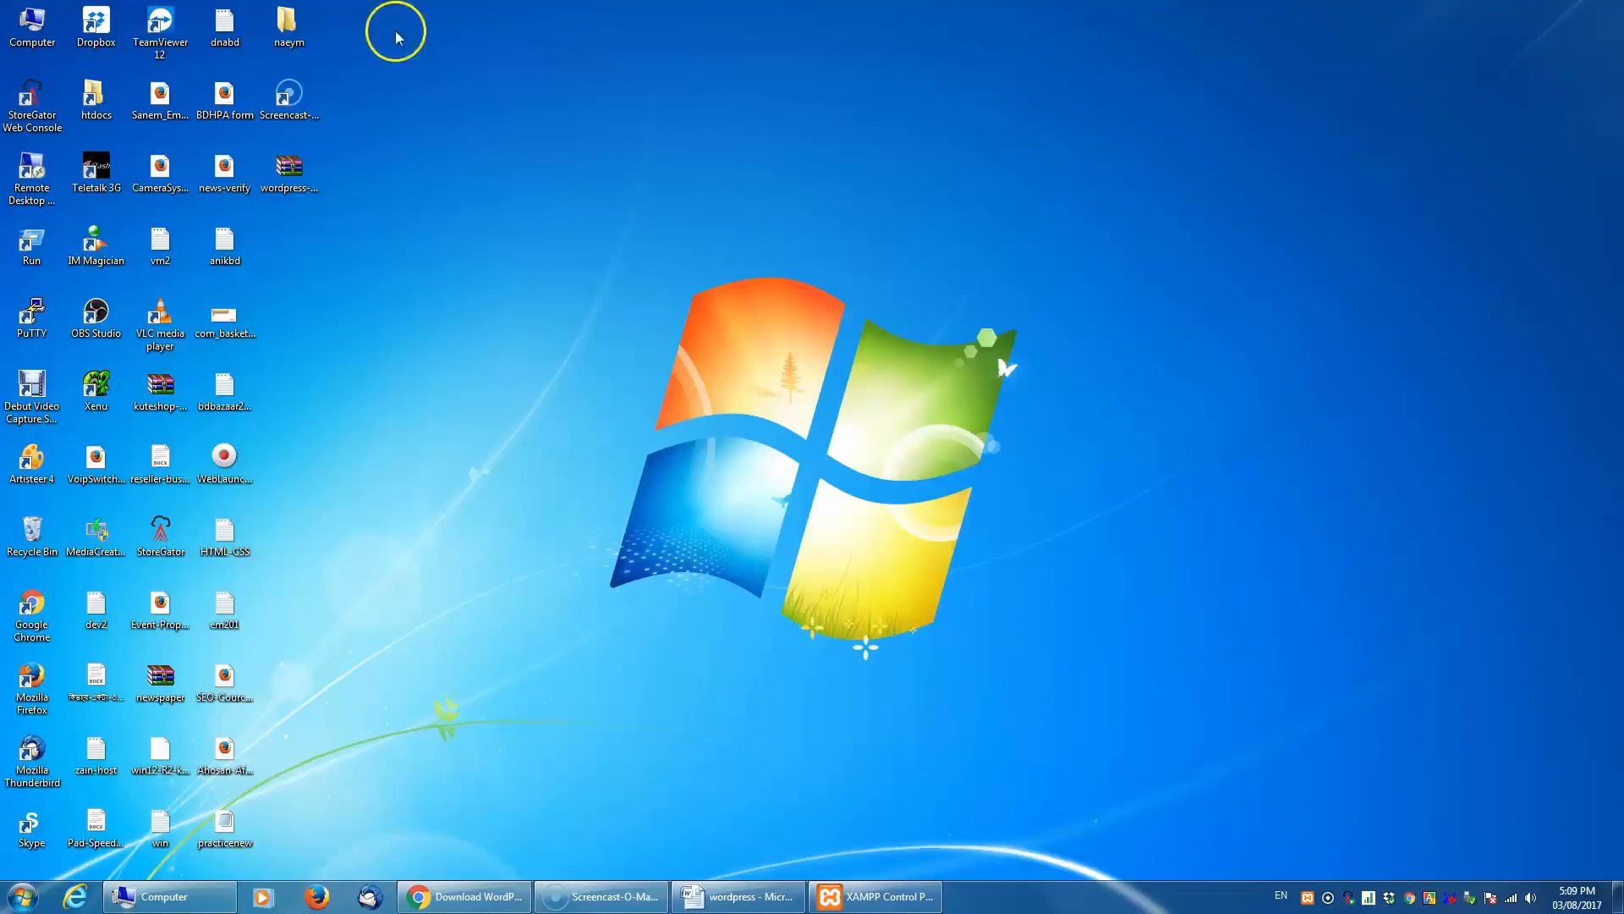
- Check the target path in the htdocs shortcut's properties, open its file location, and close the properties
right_click(93, 99)
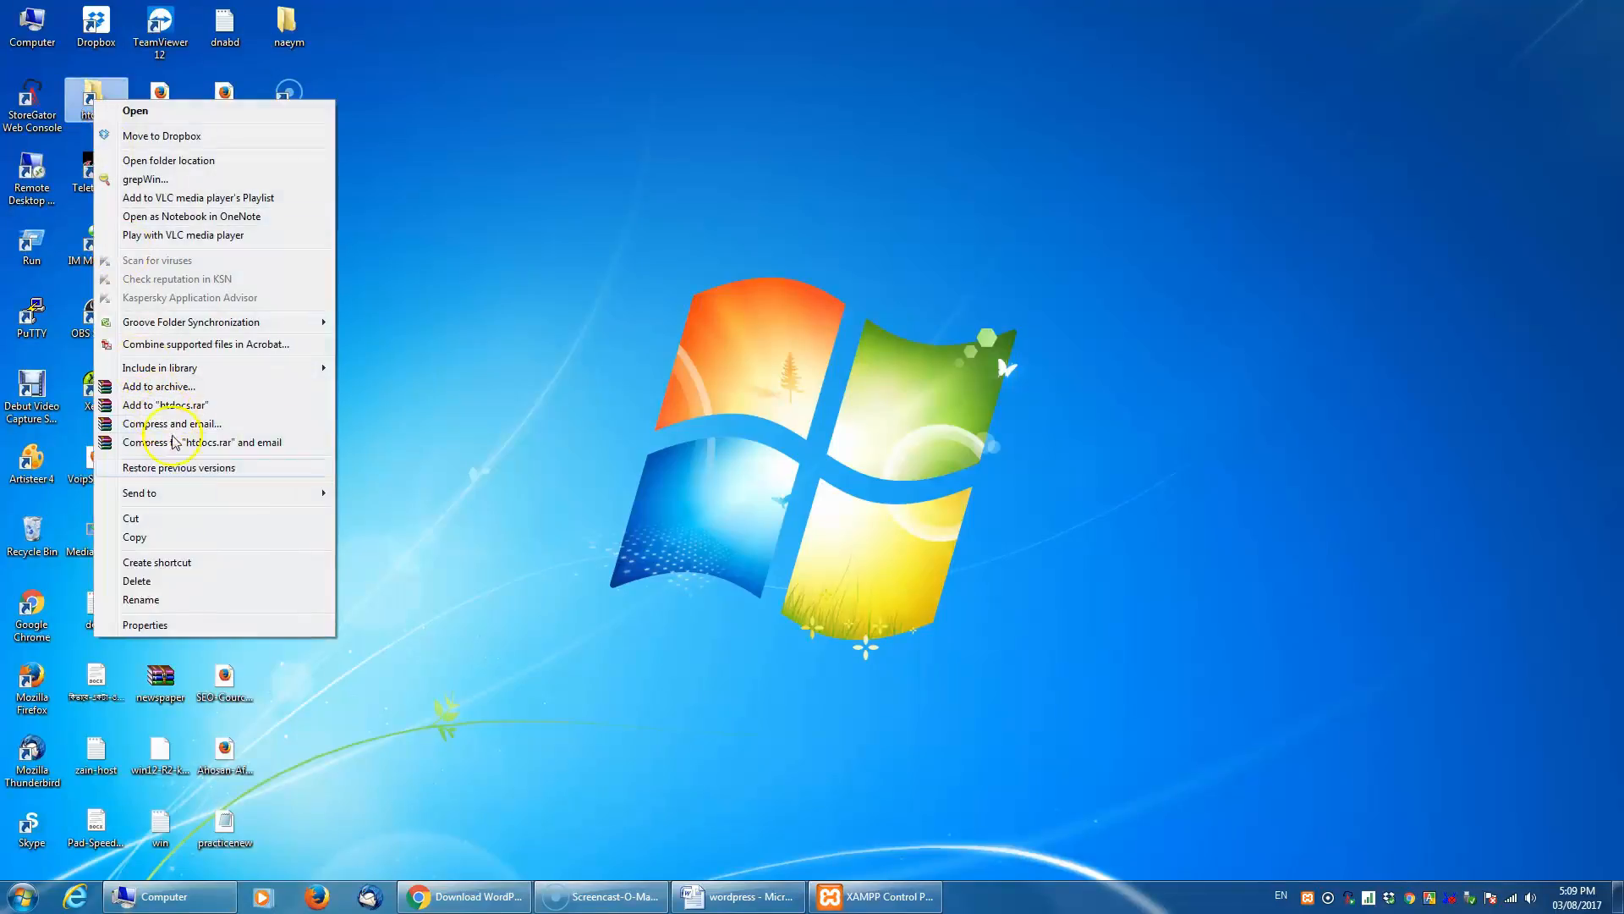
left_click(203, 624)
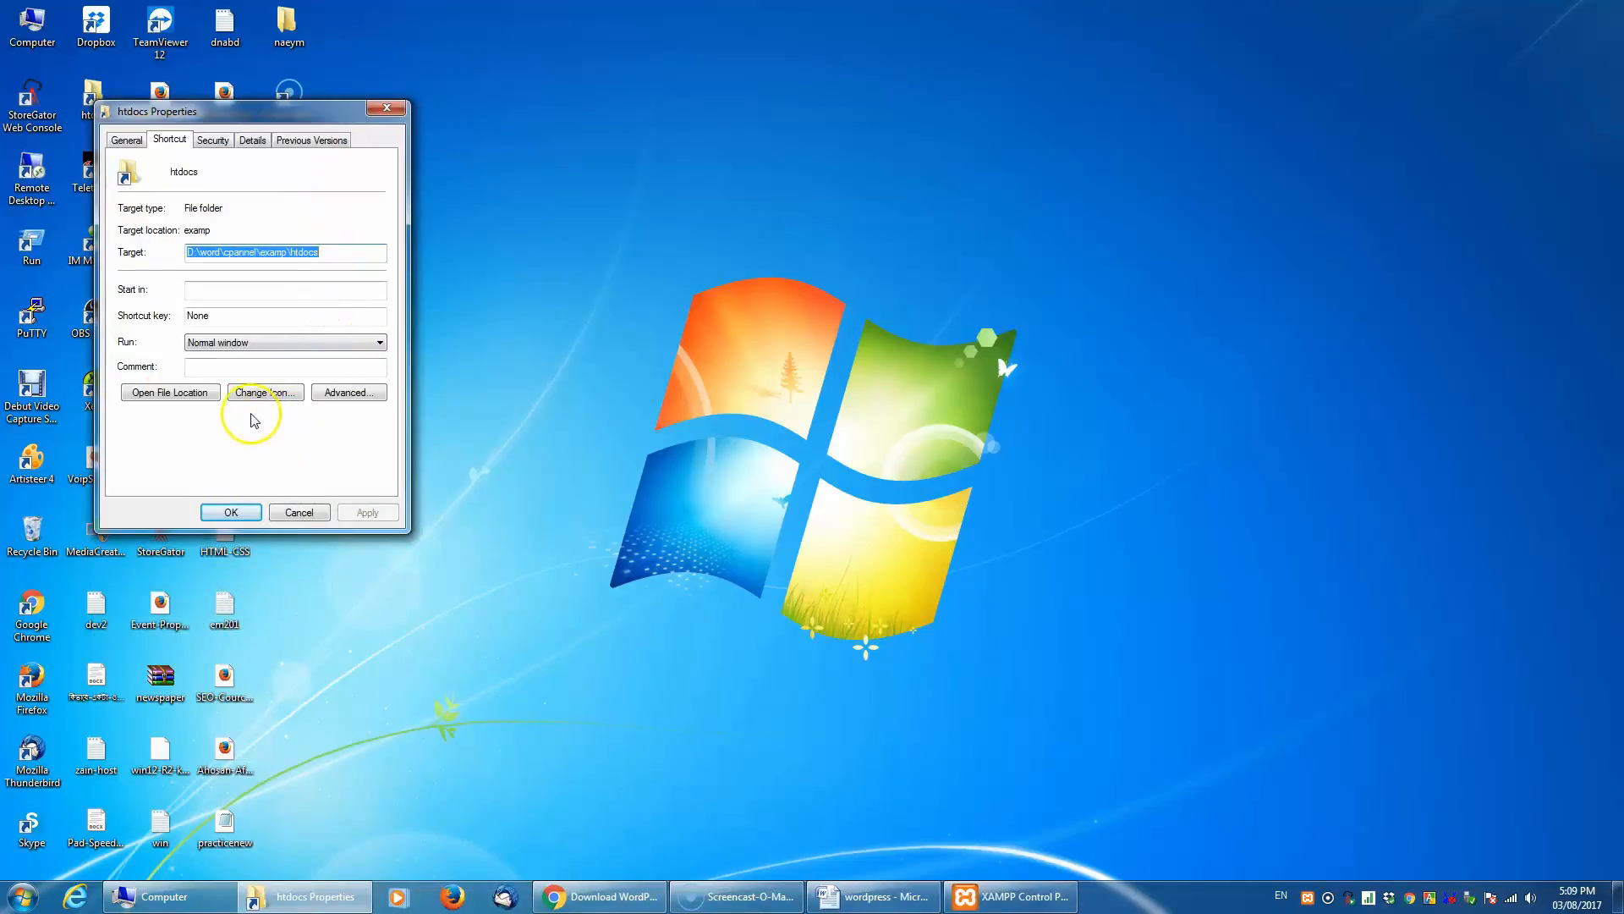
left_click(178, 391)
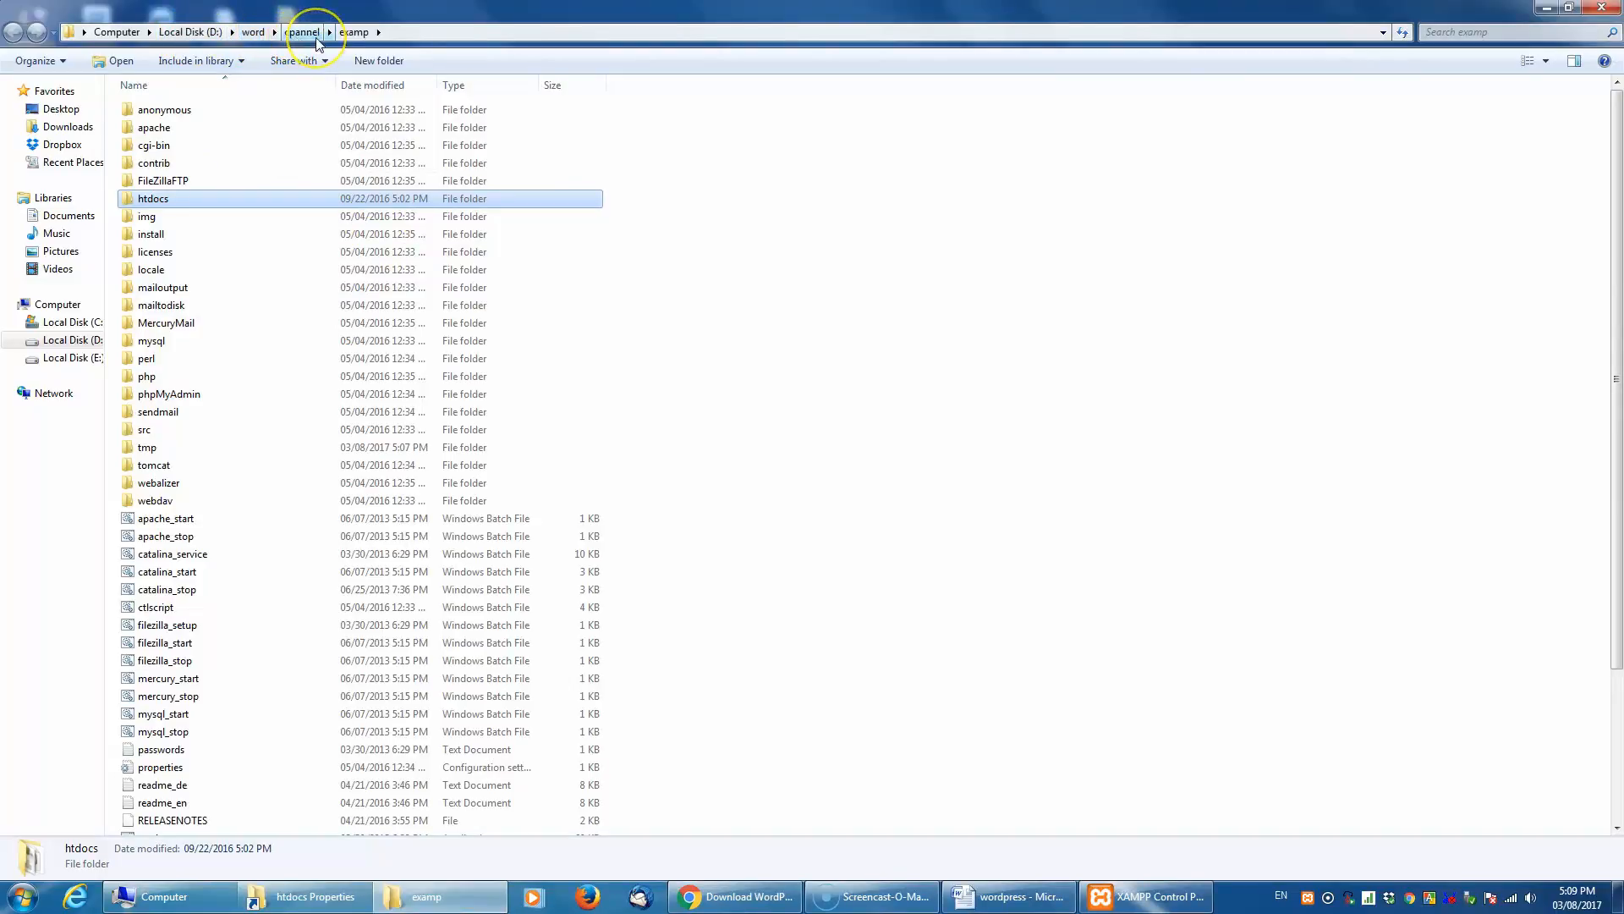
left_click(355, 34)
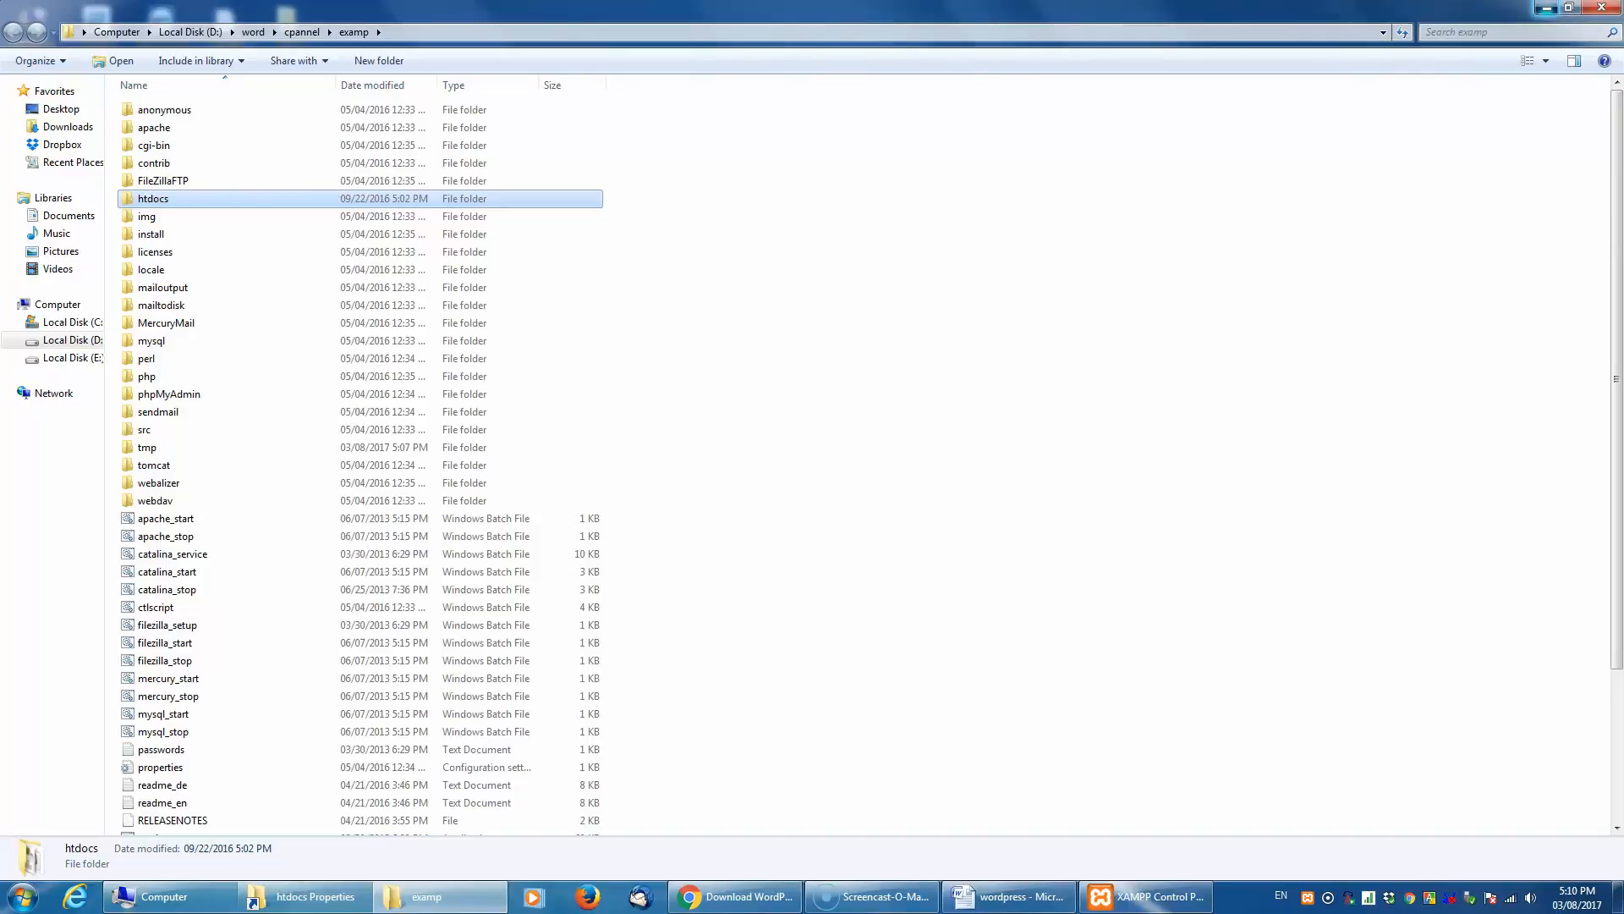
left_click(1548, 8)
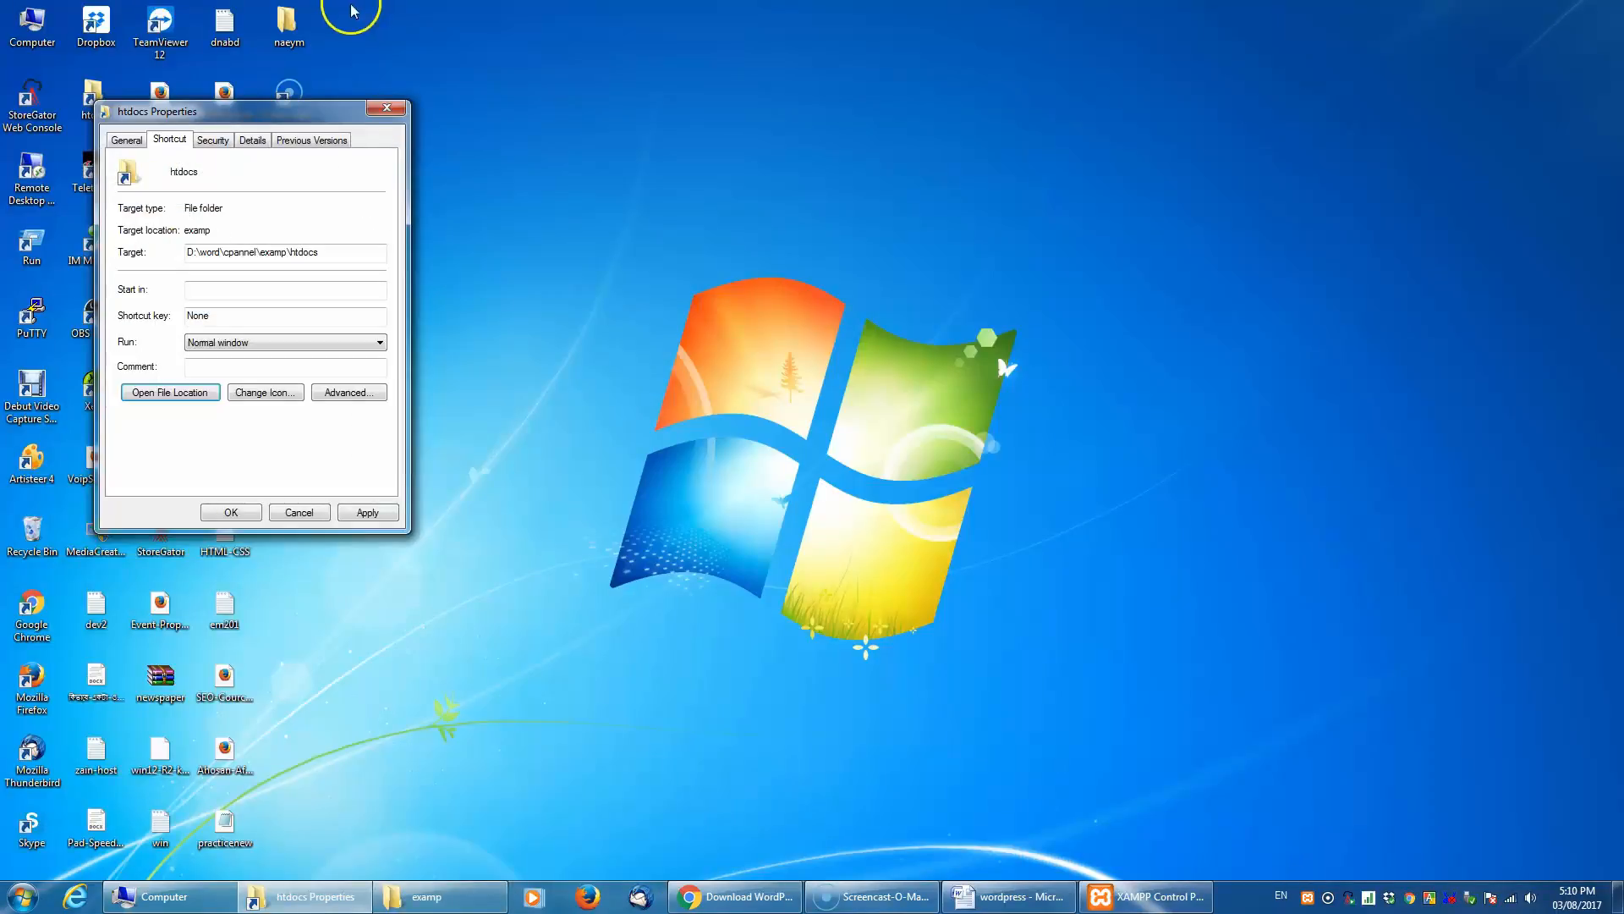
left_click(388, 110)
- Browse from Computer to D:\word\cPannel\examp and open the htdocs folder
double_click(56, 31)
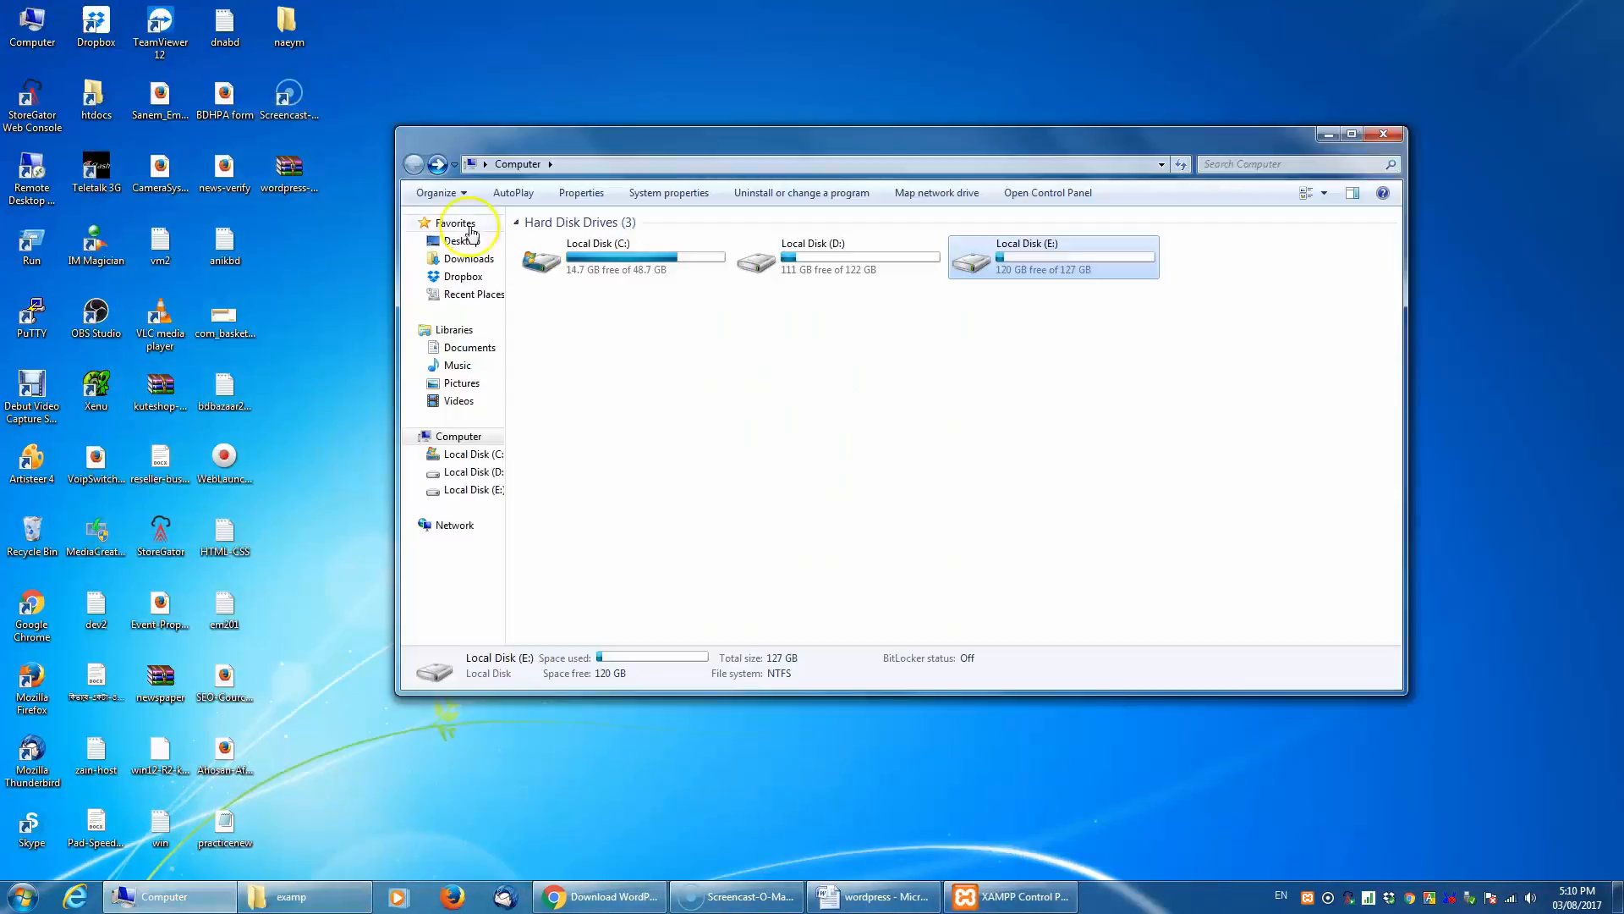
left_click(808, 262)
double_click(808, 262)
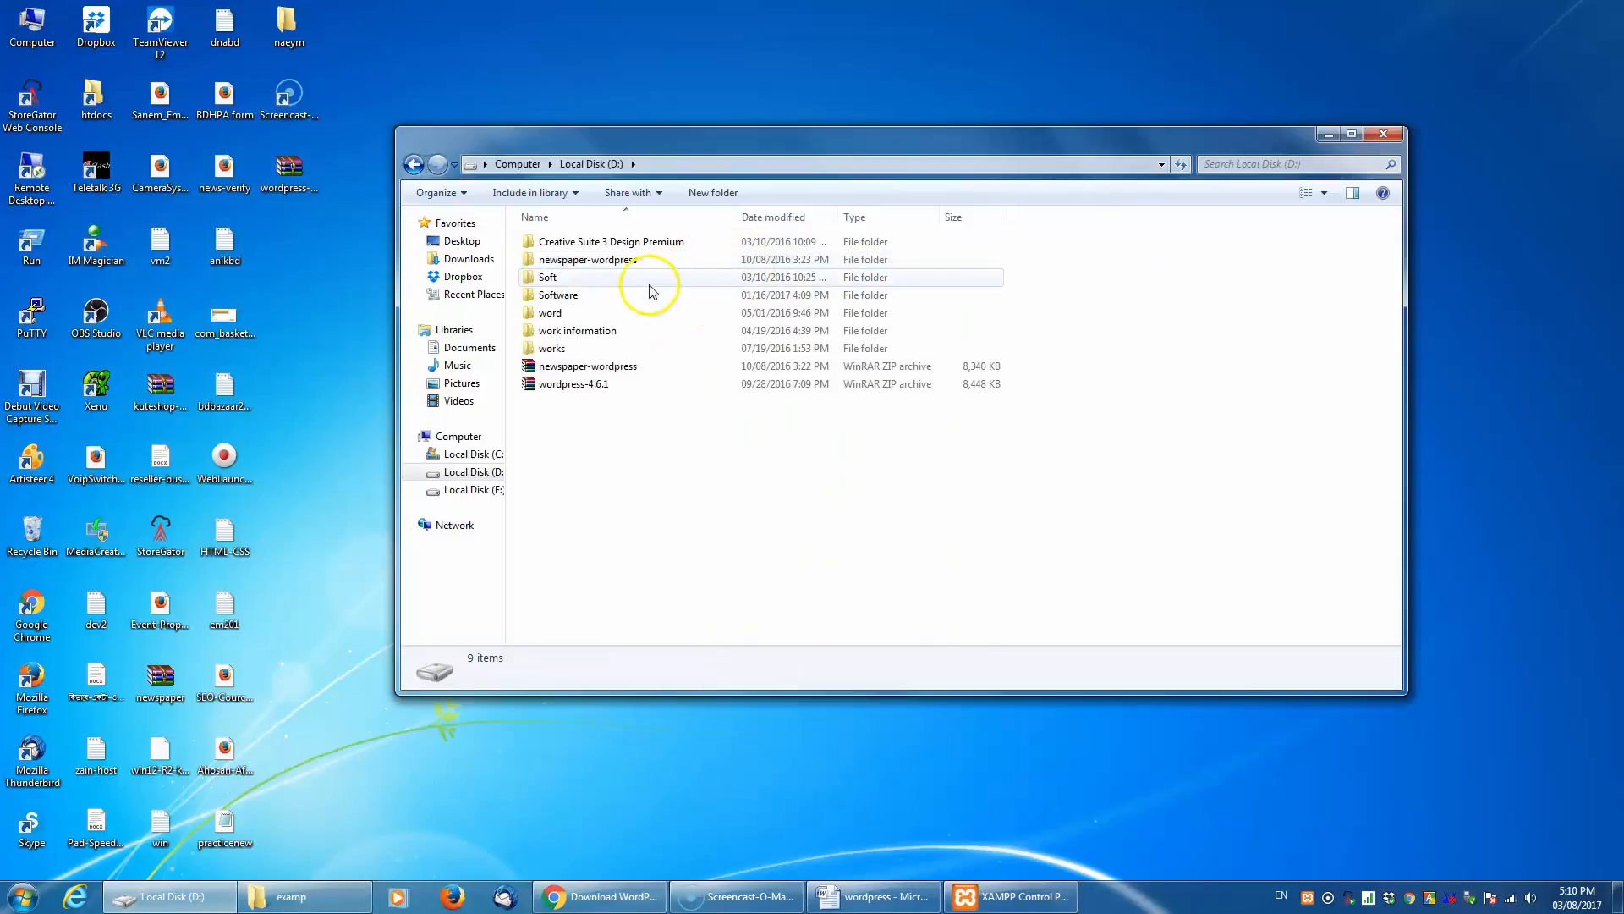
double_click(556, 315)
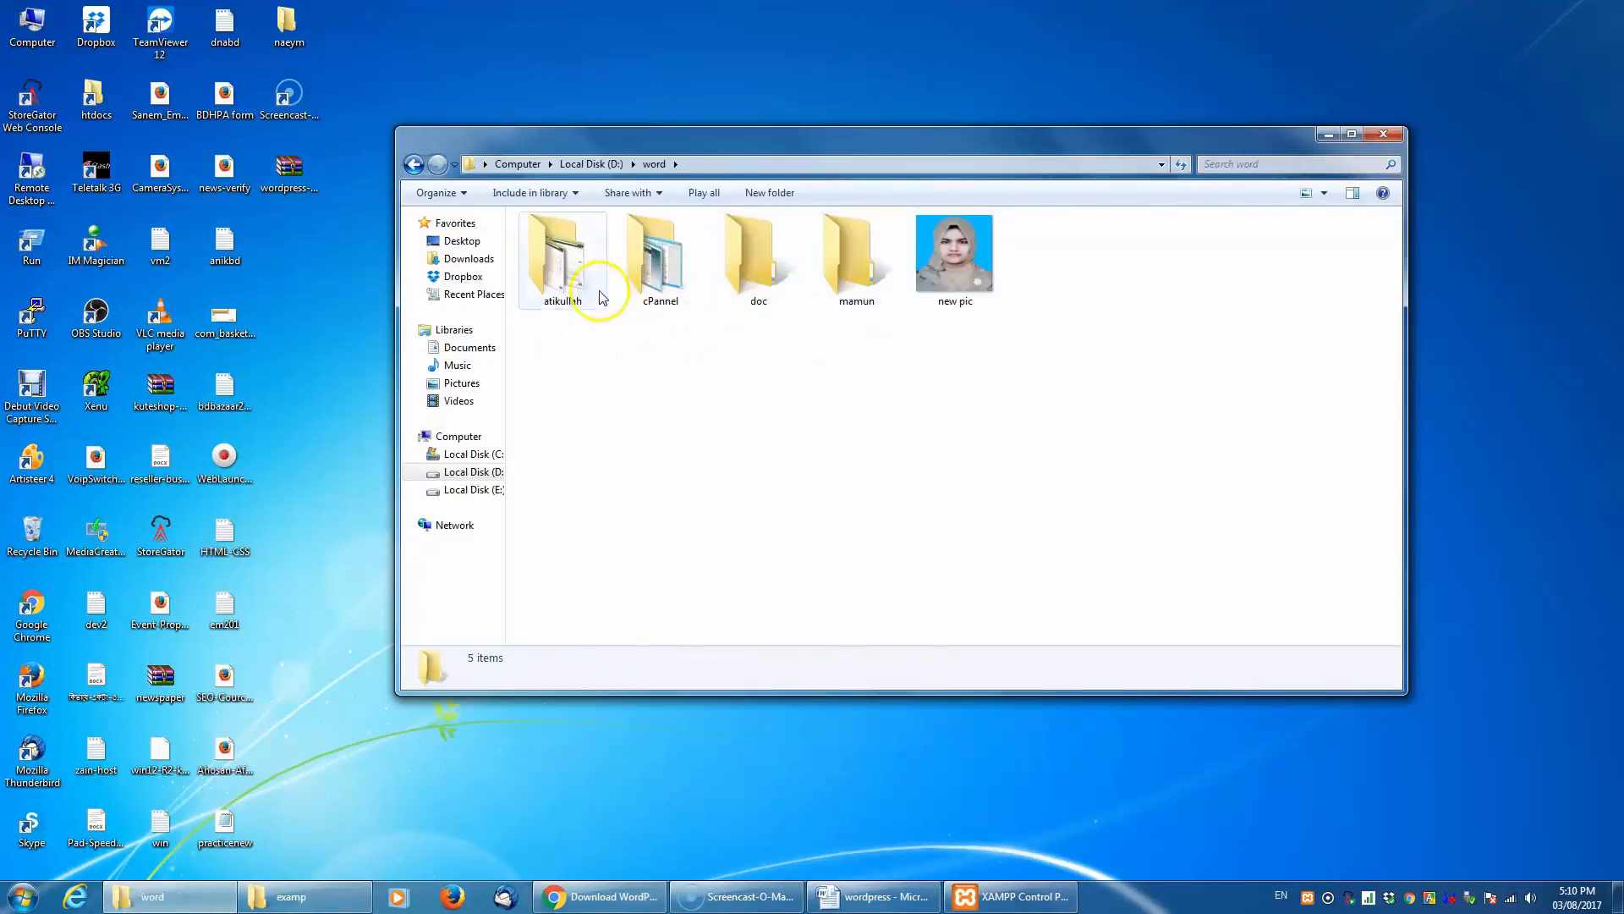
double_click(654, 270)
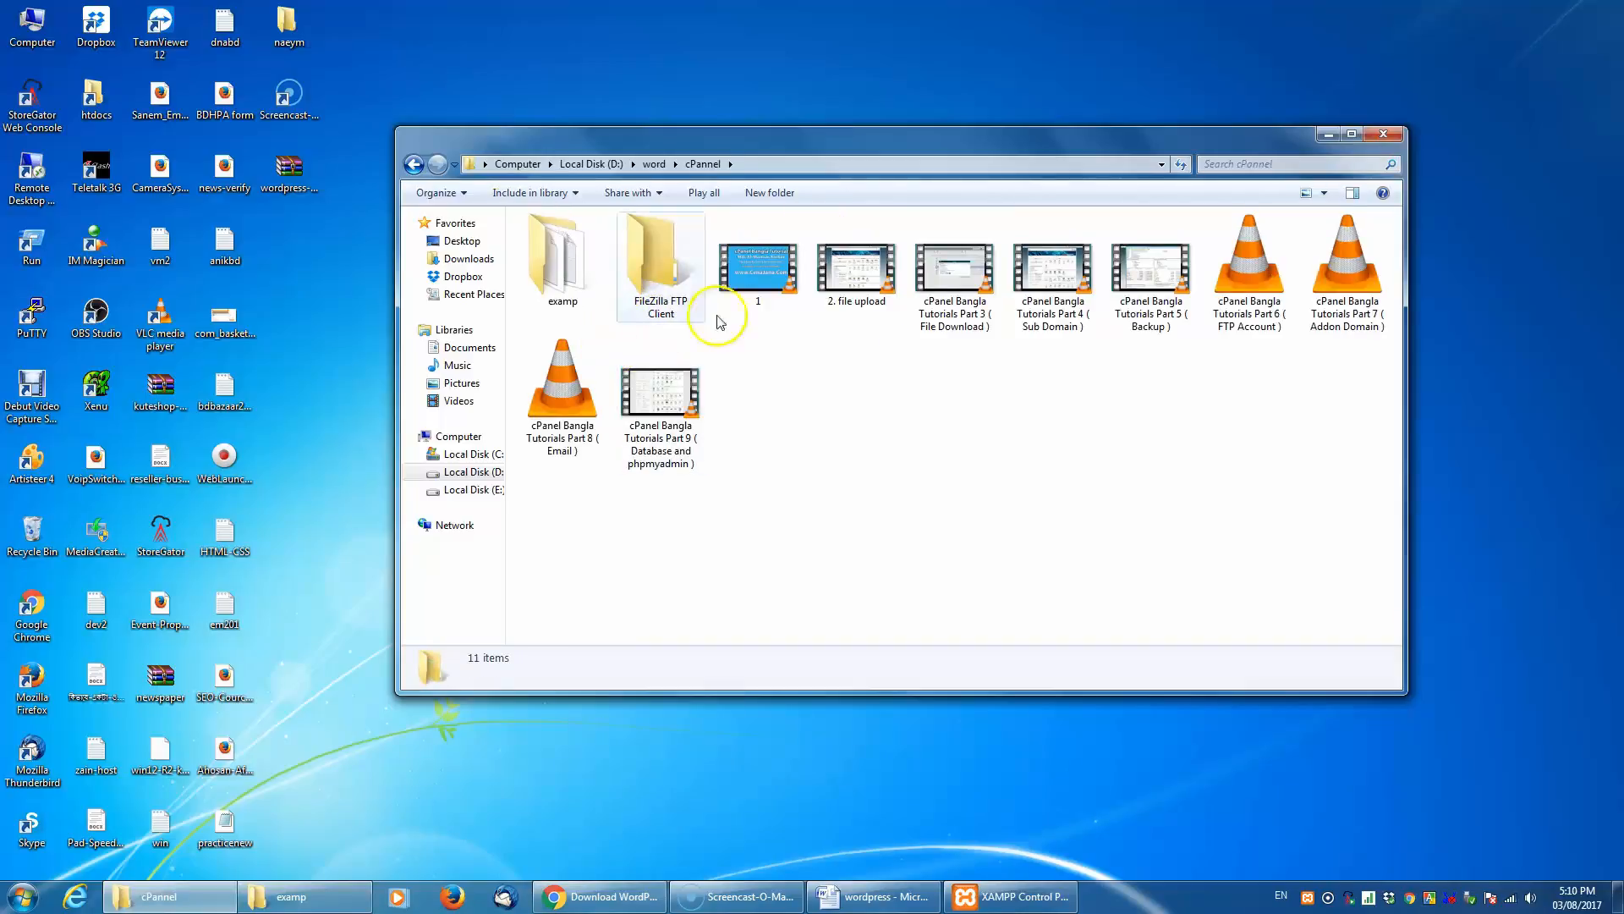
double_click(557, 272)
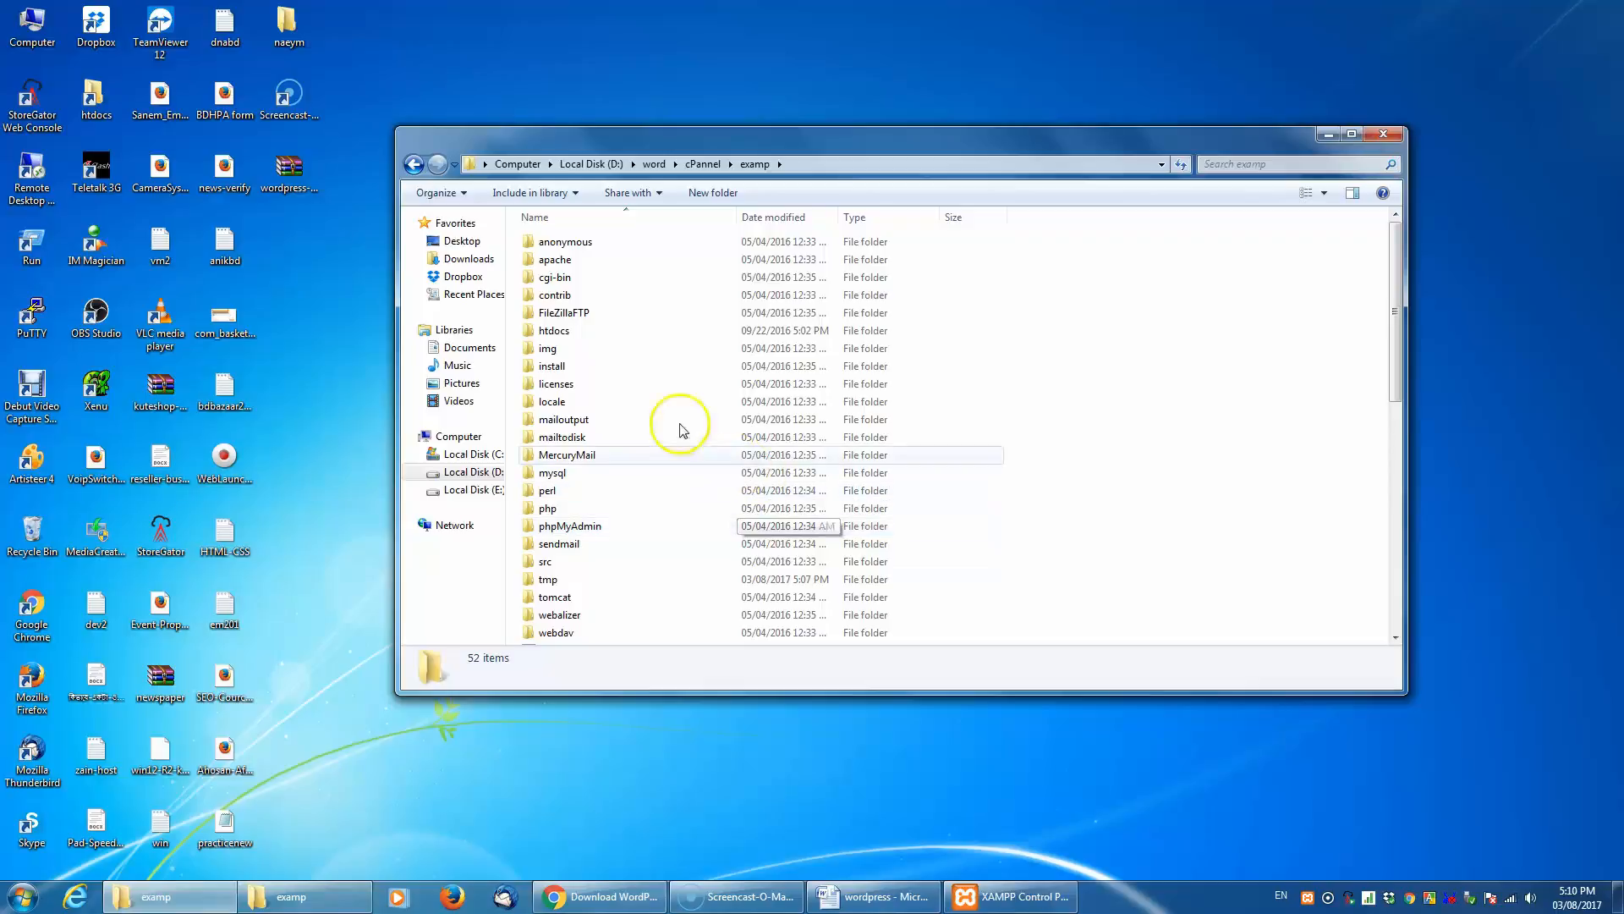
left_click(555, 335)
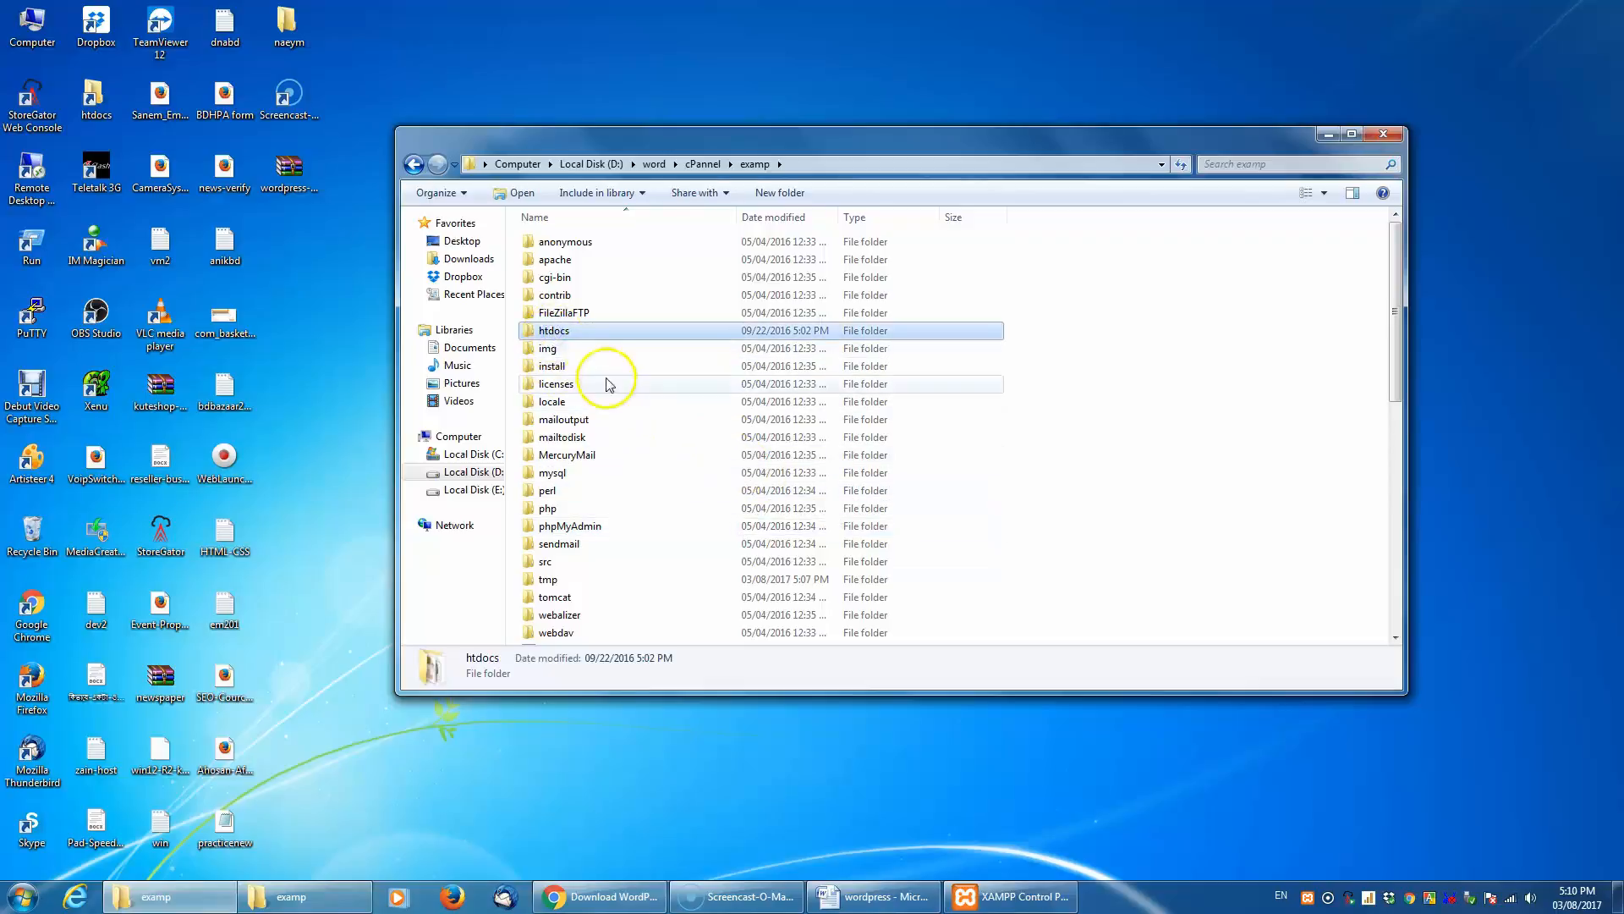
double_click(532, 336)
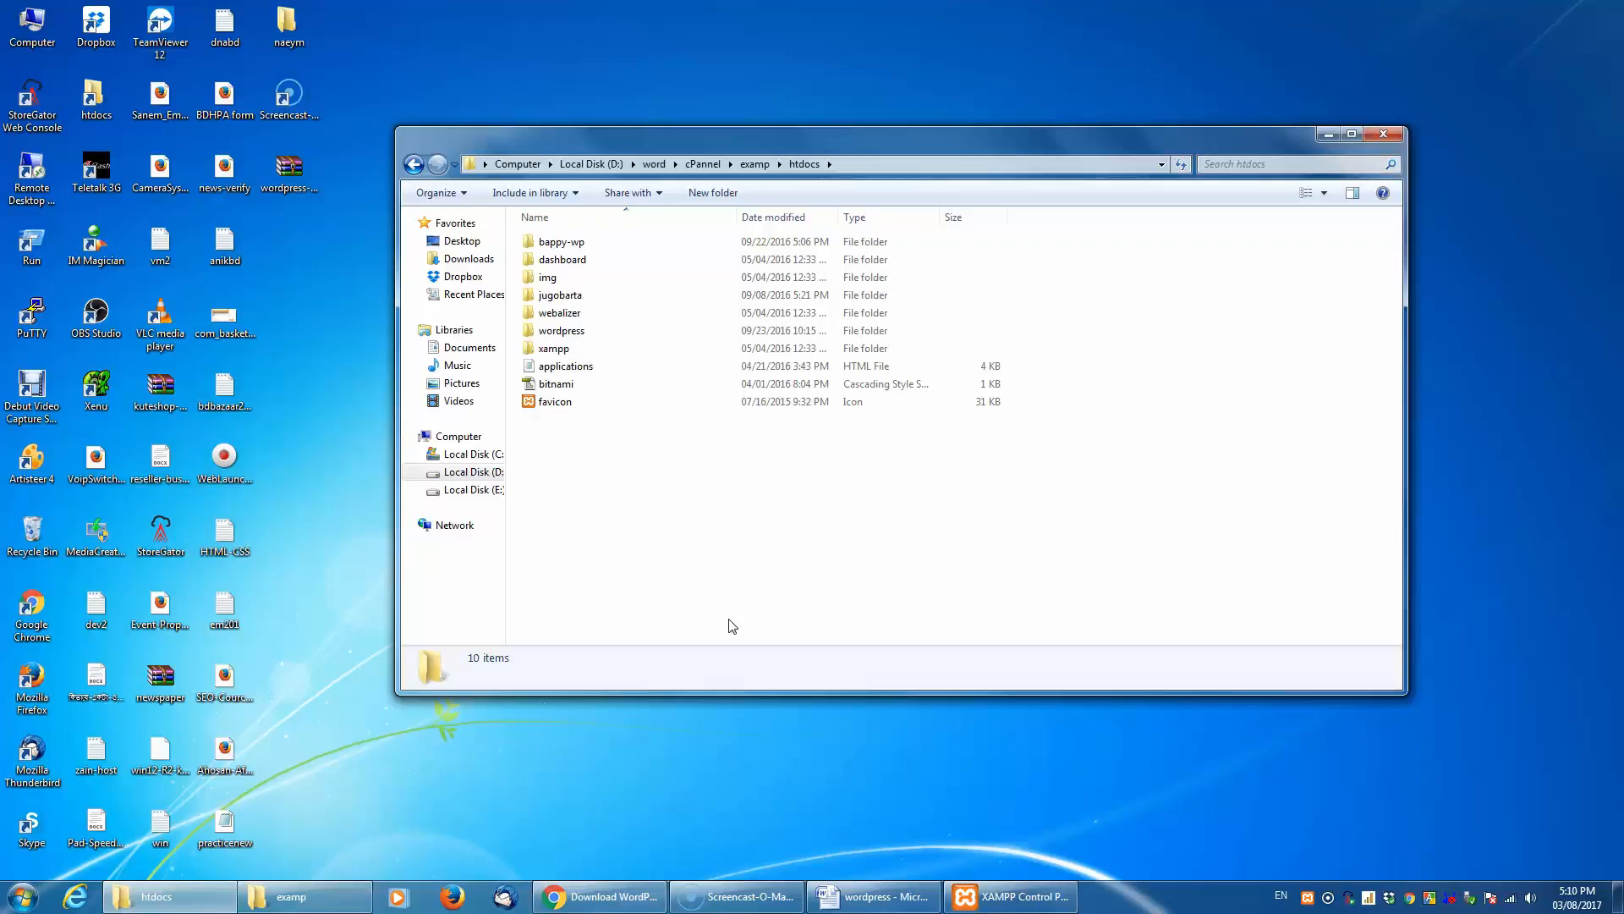
- Extract the WordPress archive on the desktop into its own wordpress-4.7.3 folder
double_click(286, 168)
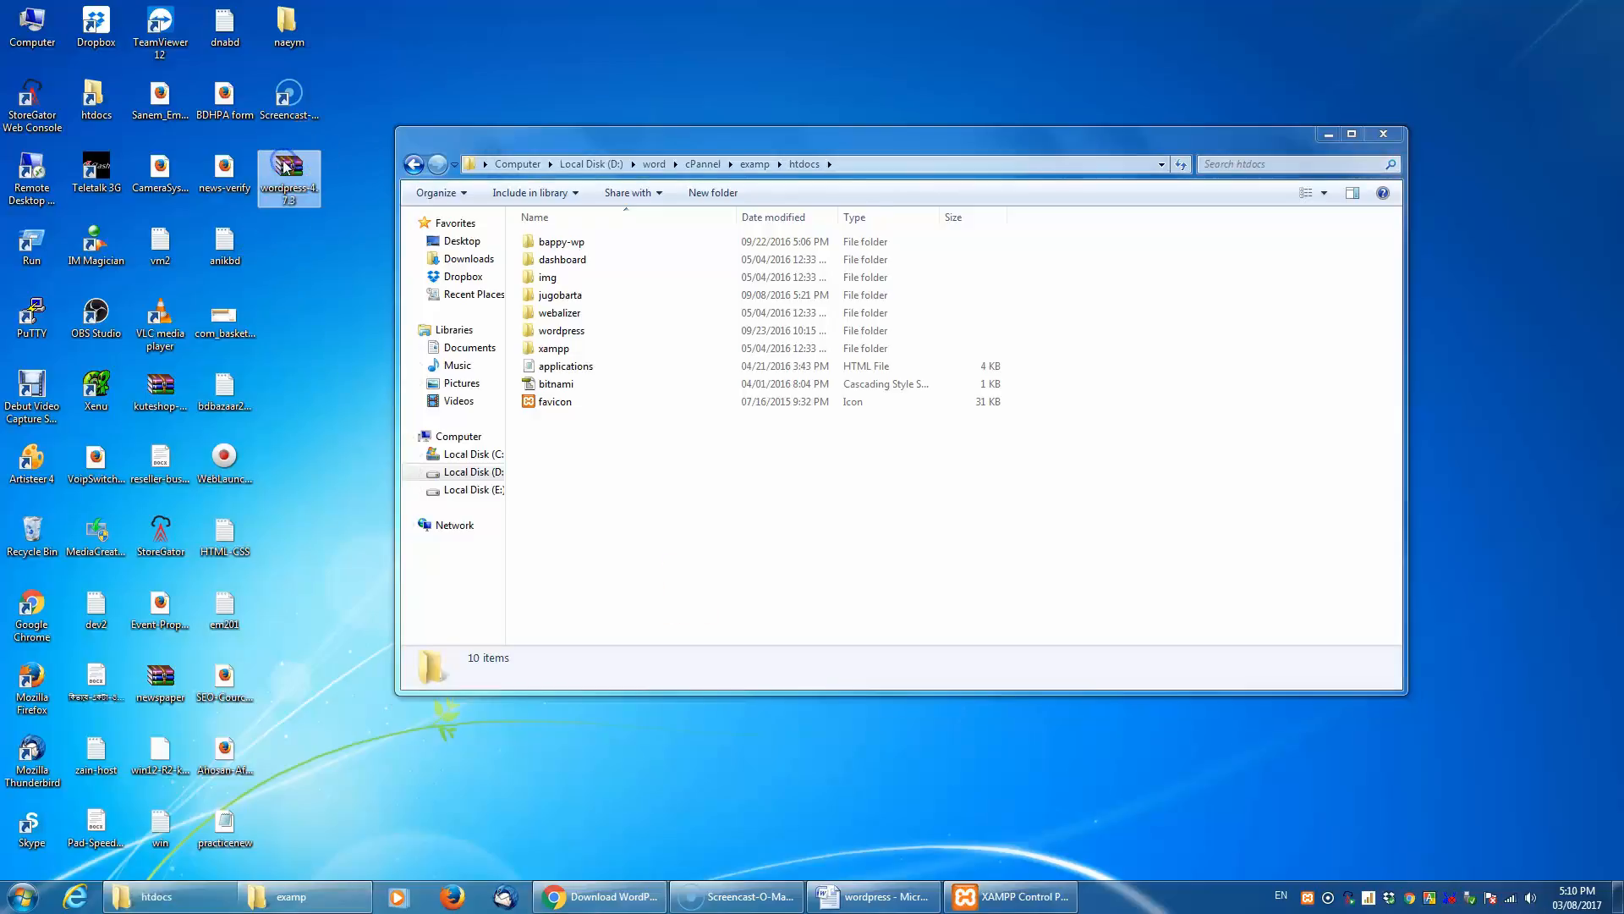
right_click(296, 168)
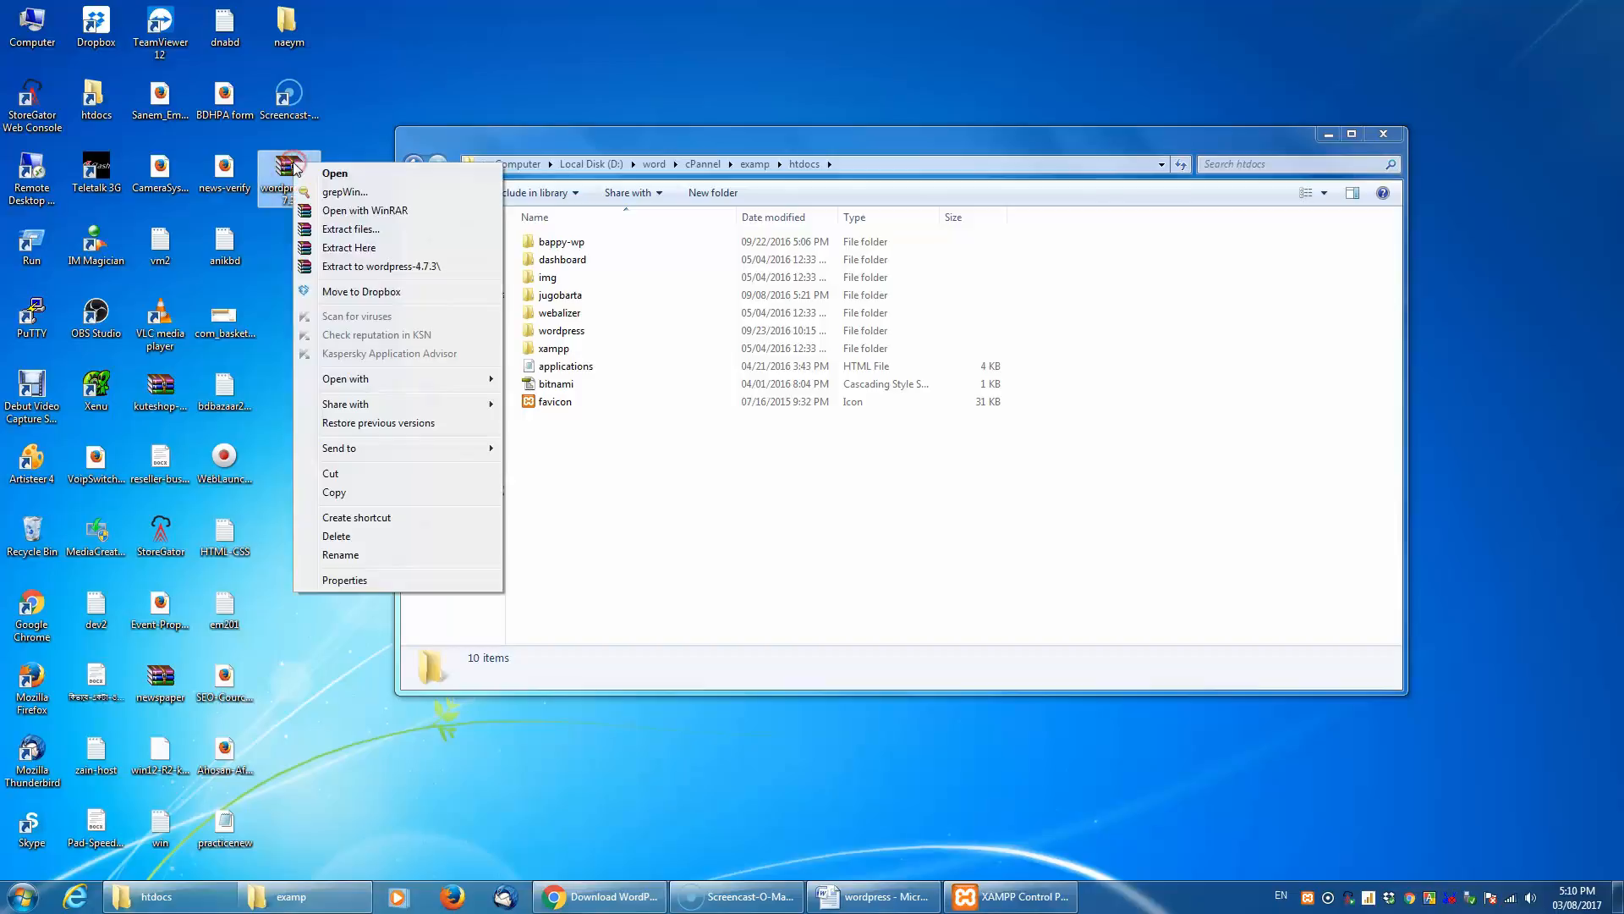
left_click(354, 267)
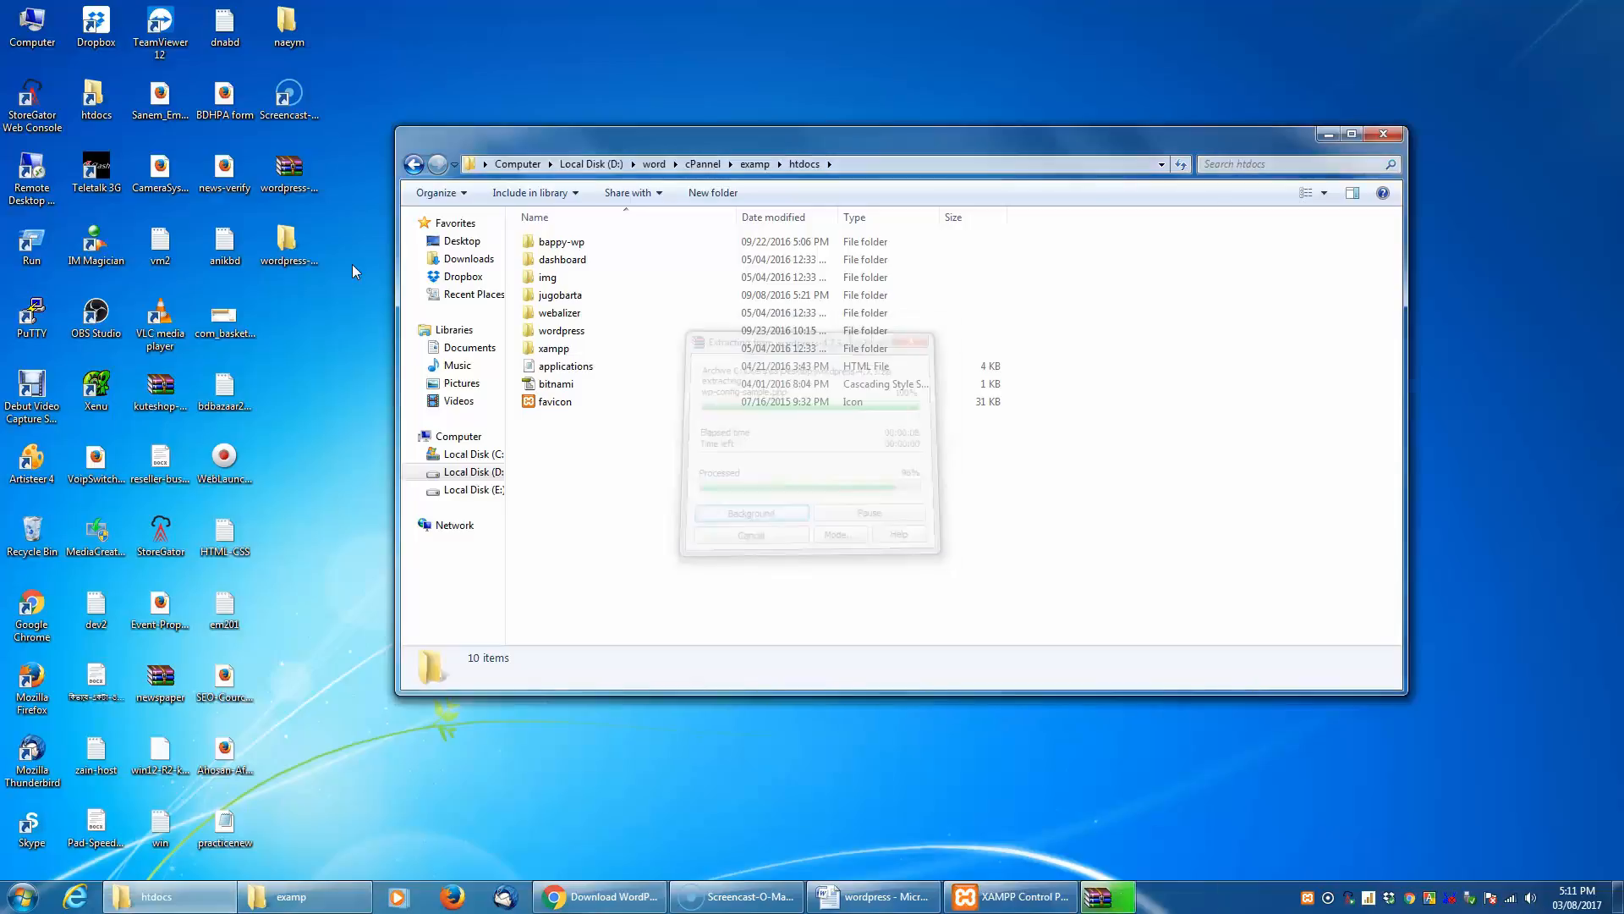
- Open the extracted wordpress-4.7.3 folder and rename the wordpress folder inside it to wptutorial
left_click(288, 253)
double_click(288, 258)
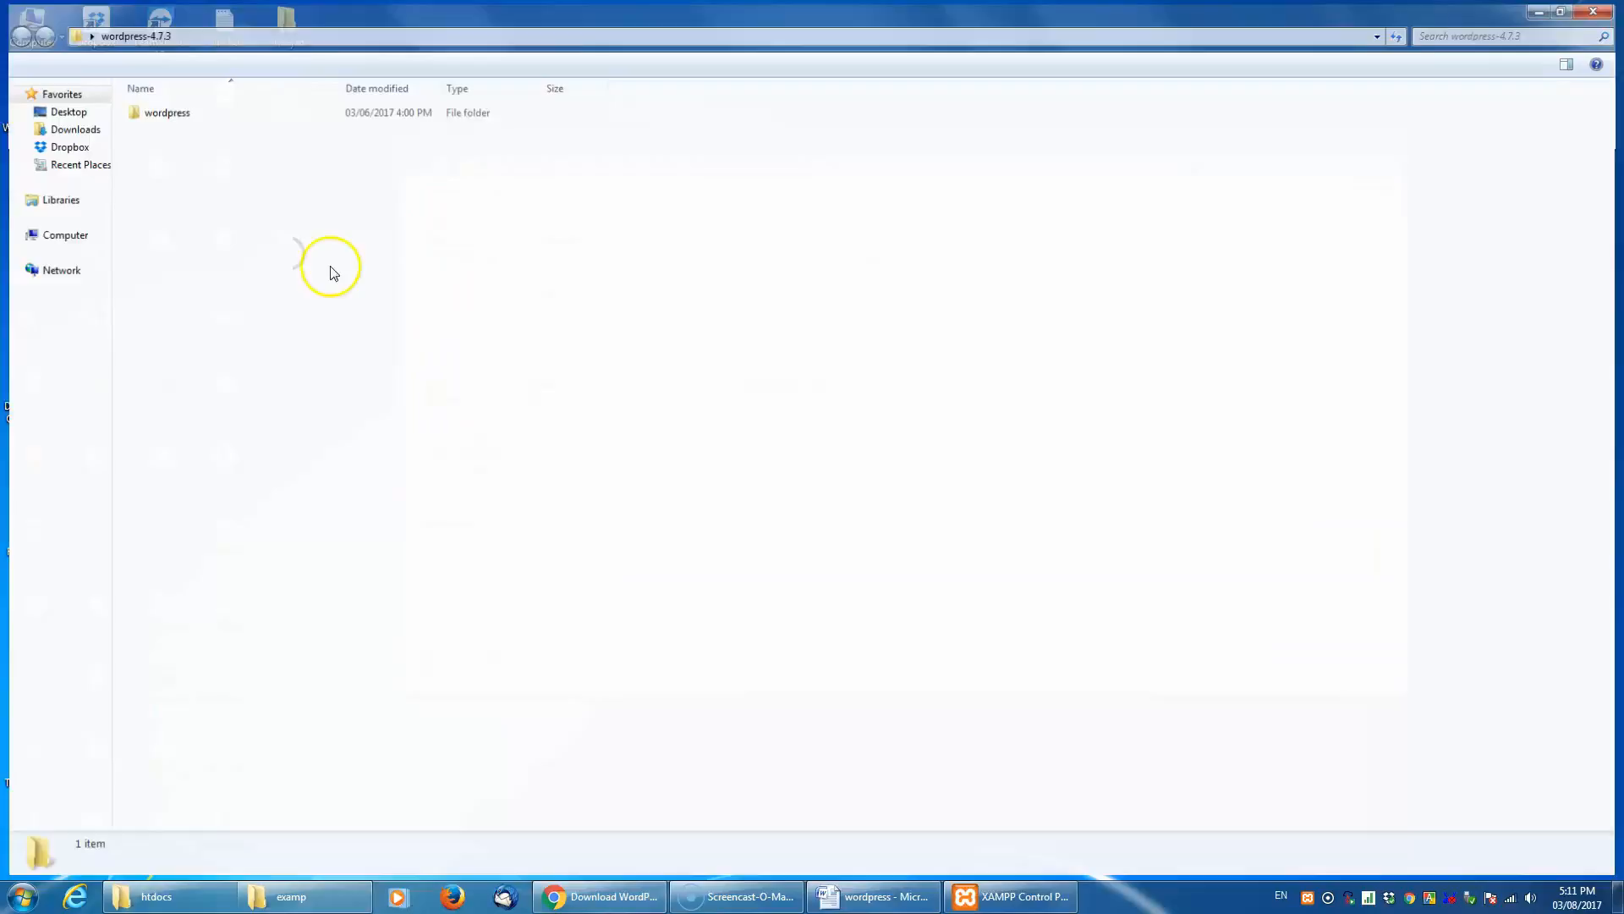
left_click(174, 110)
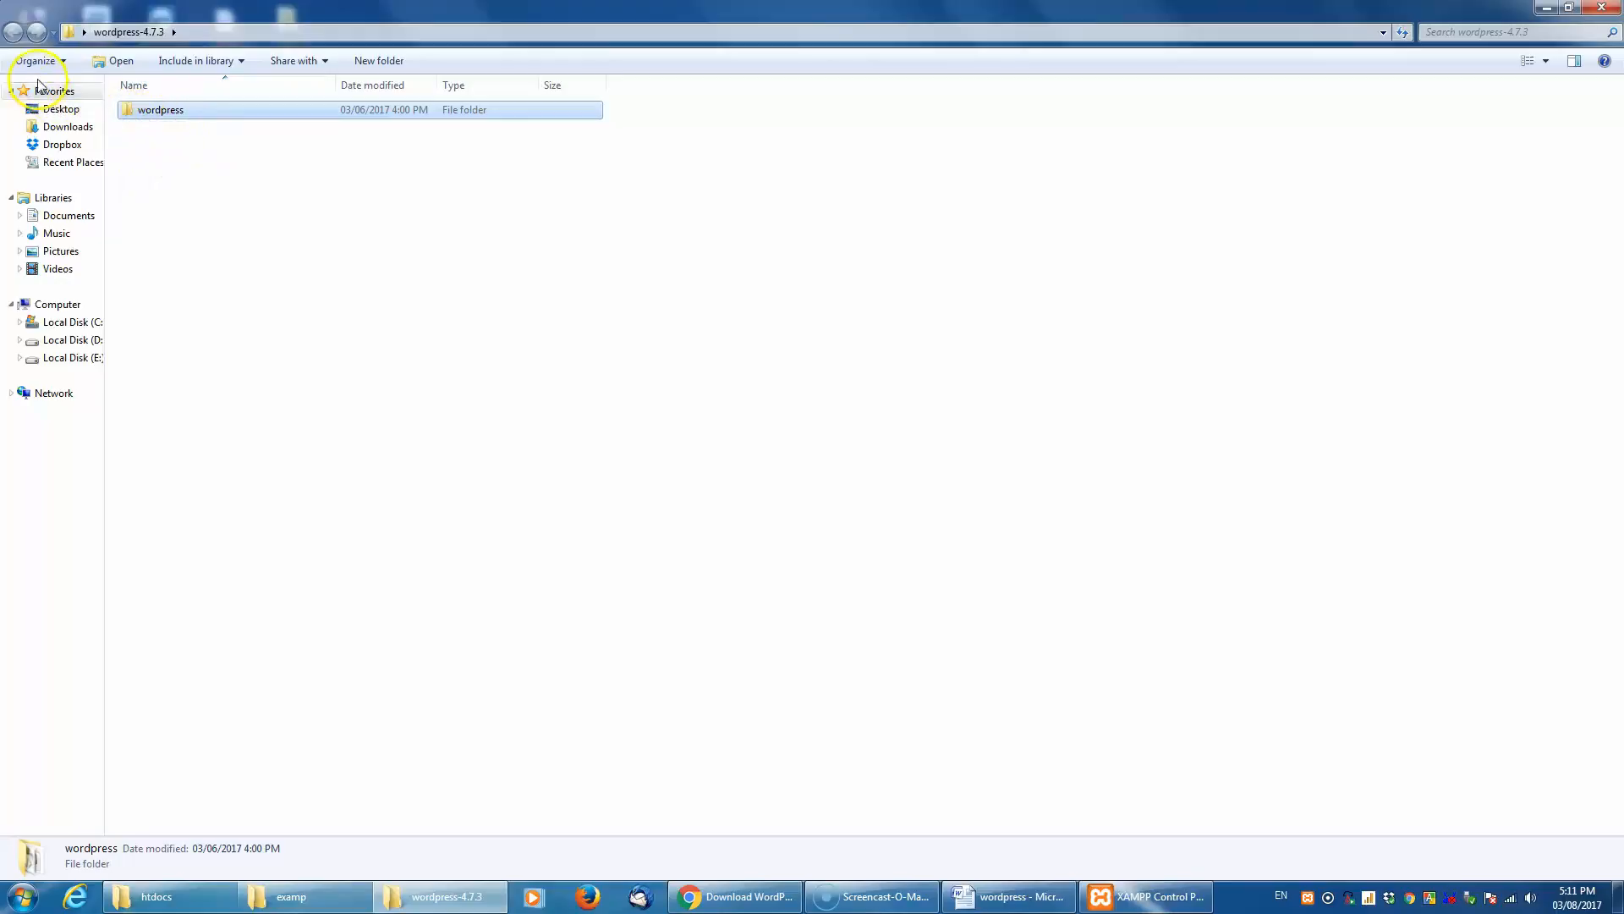
left_click(161, 110)
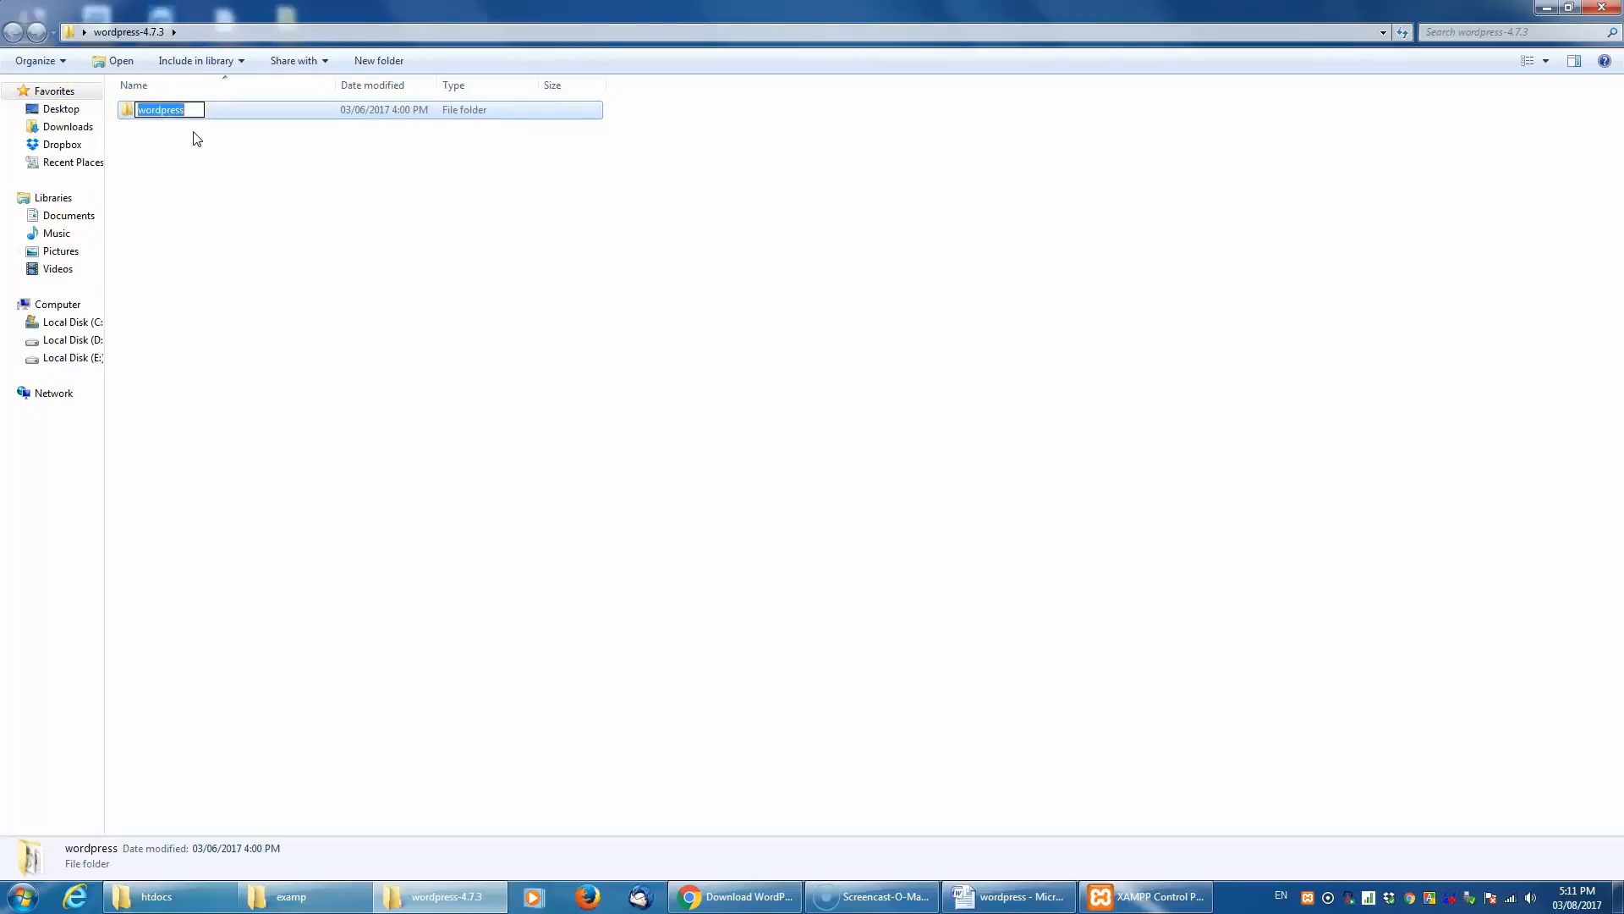
type("wptutorial")
key("Return")
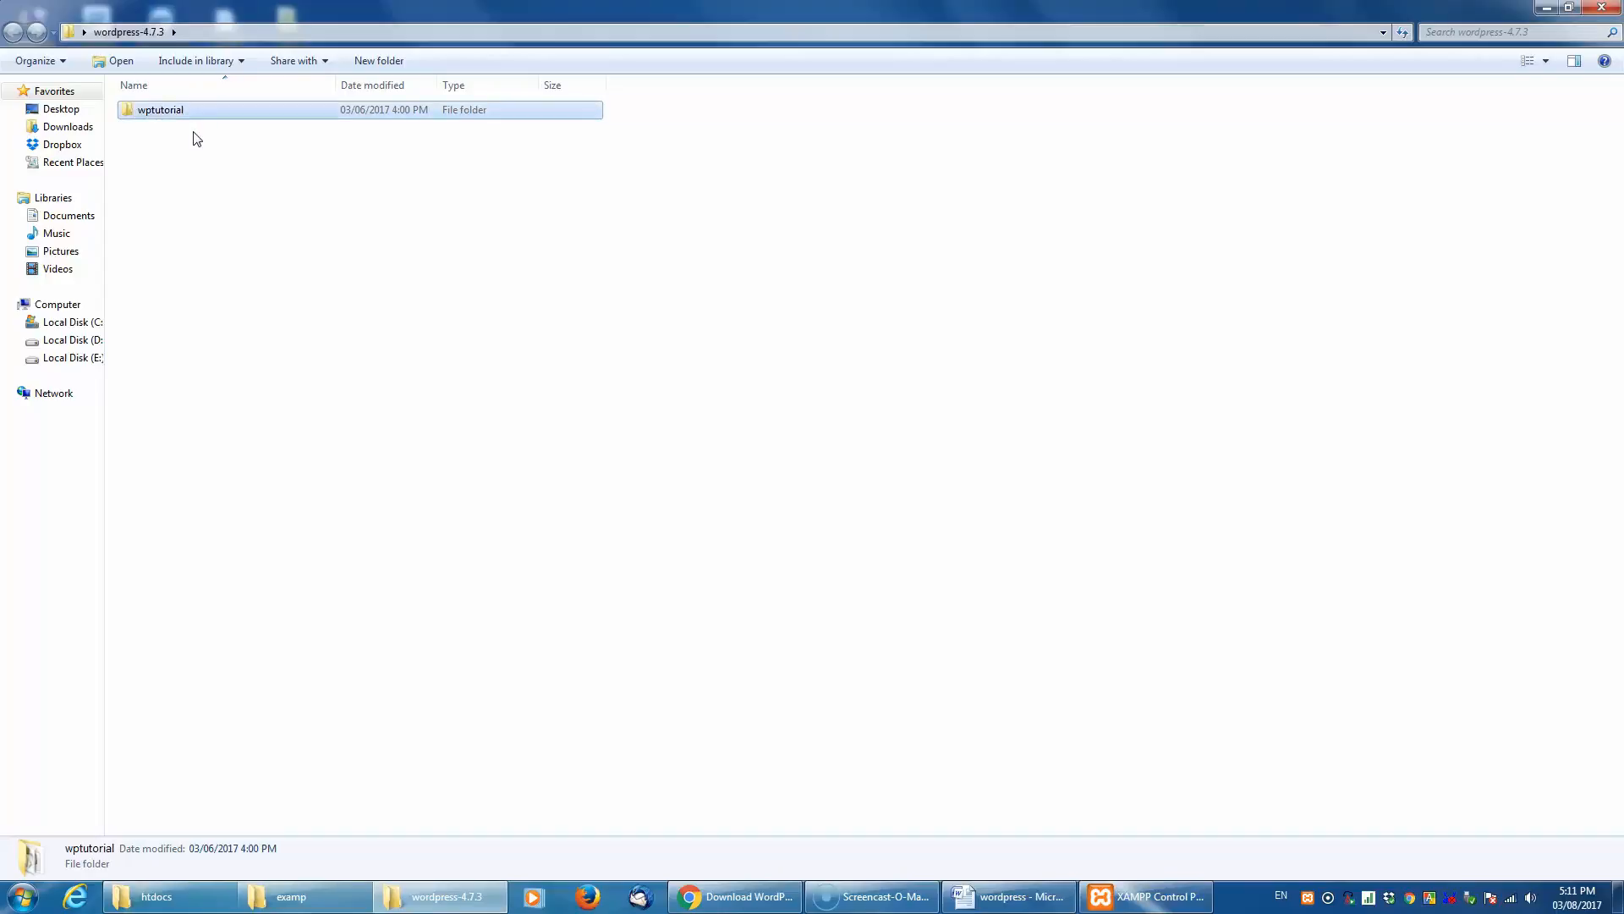
- Copy the wptutorial folder into XAMPP's htdocs folder
left_click(1546, 7)
right_click(641, 486)
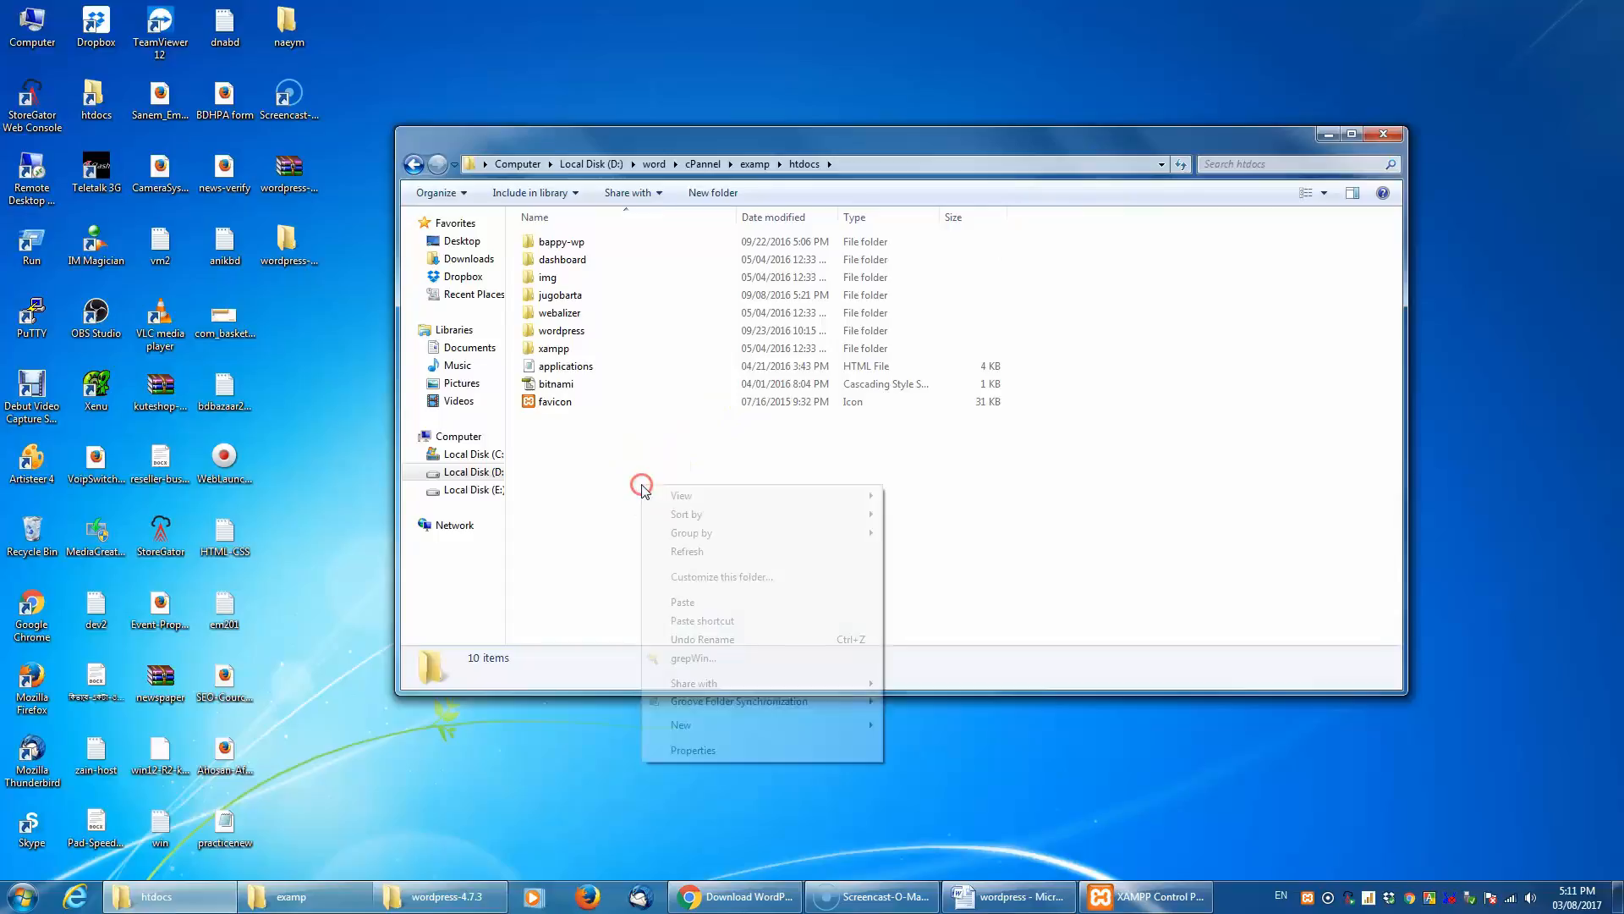
left_click(704, 606)
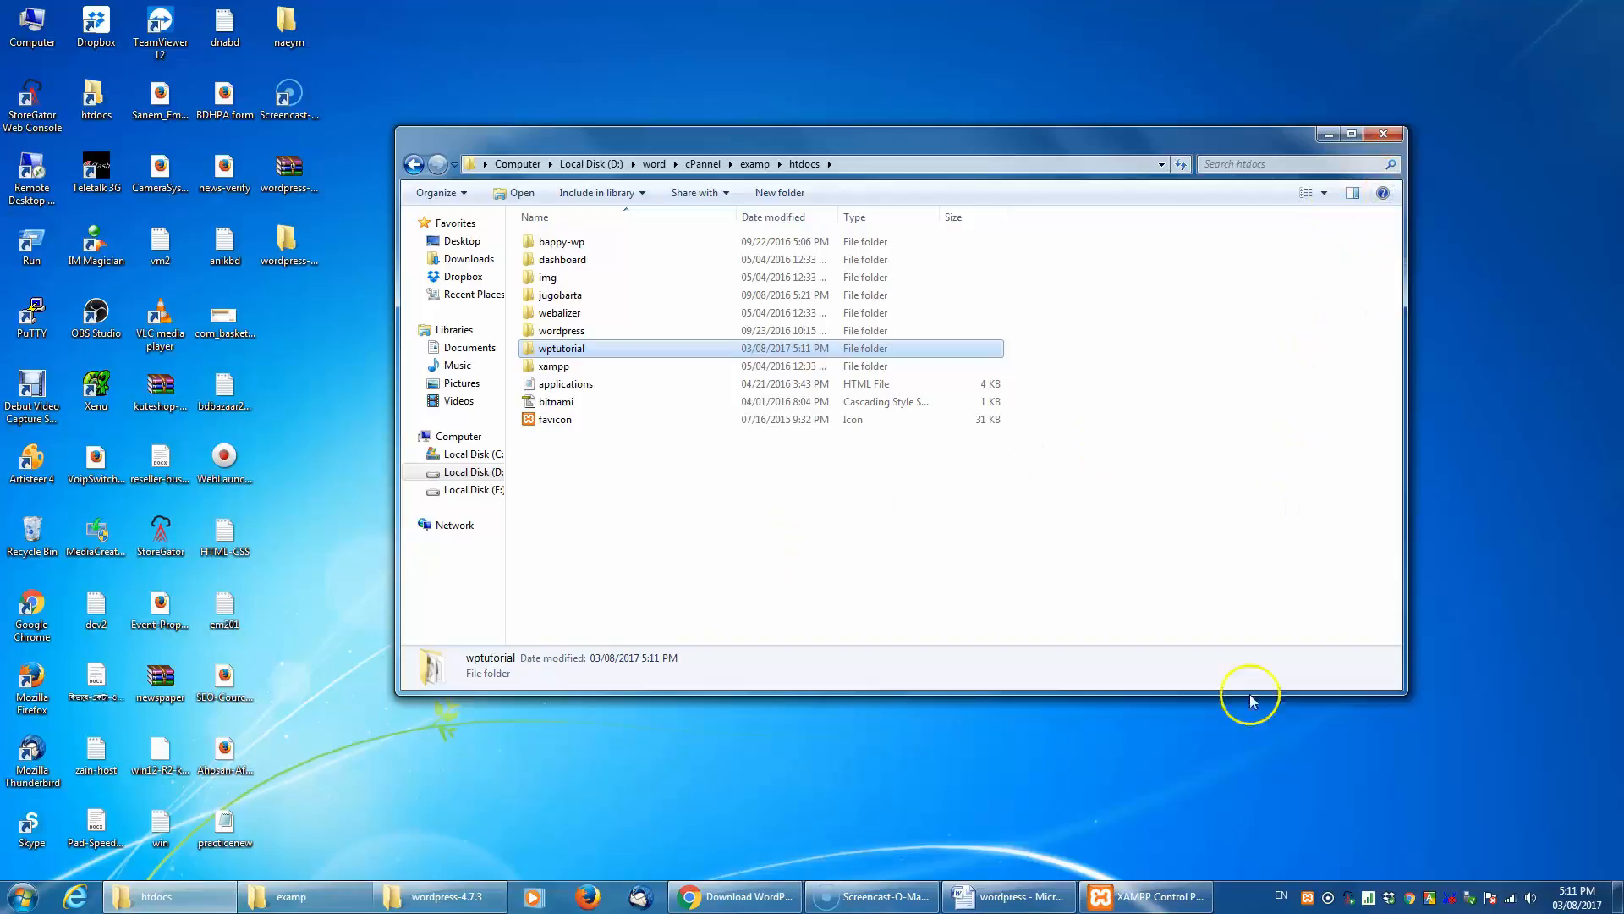
- Switch to the XAMPP Control Panel and open phpMyAdmin for the MySQL module
left_click(1133, 902)
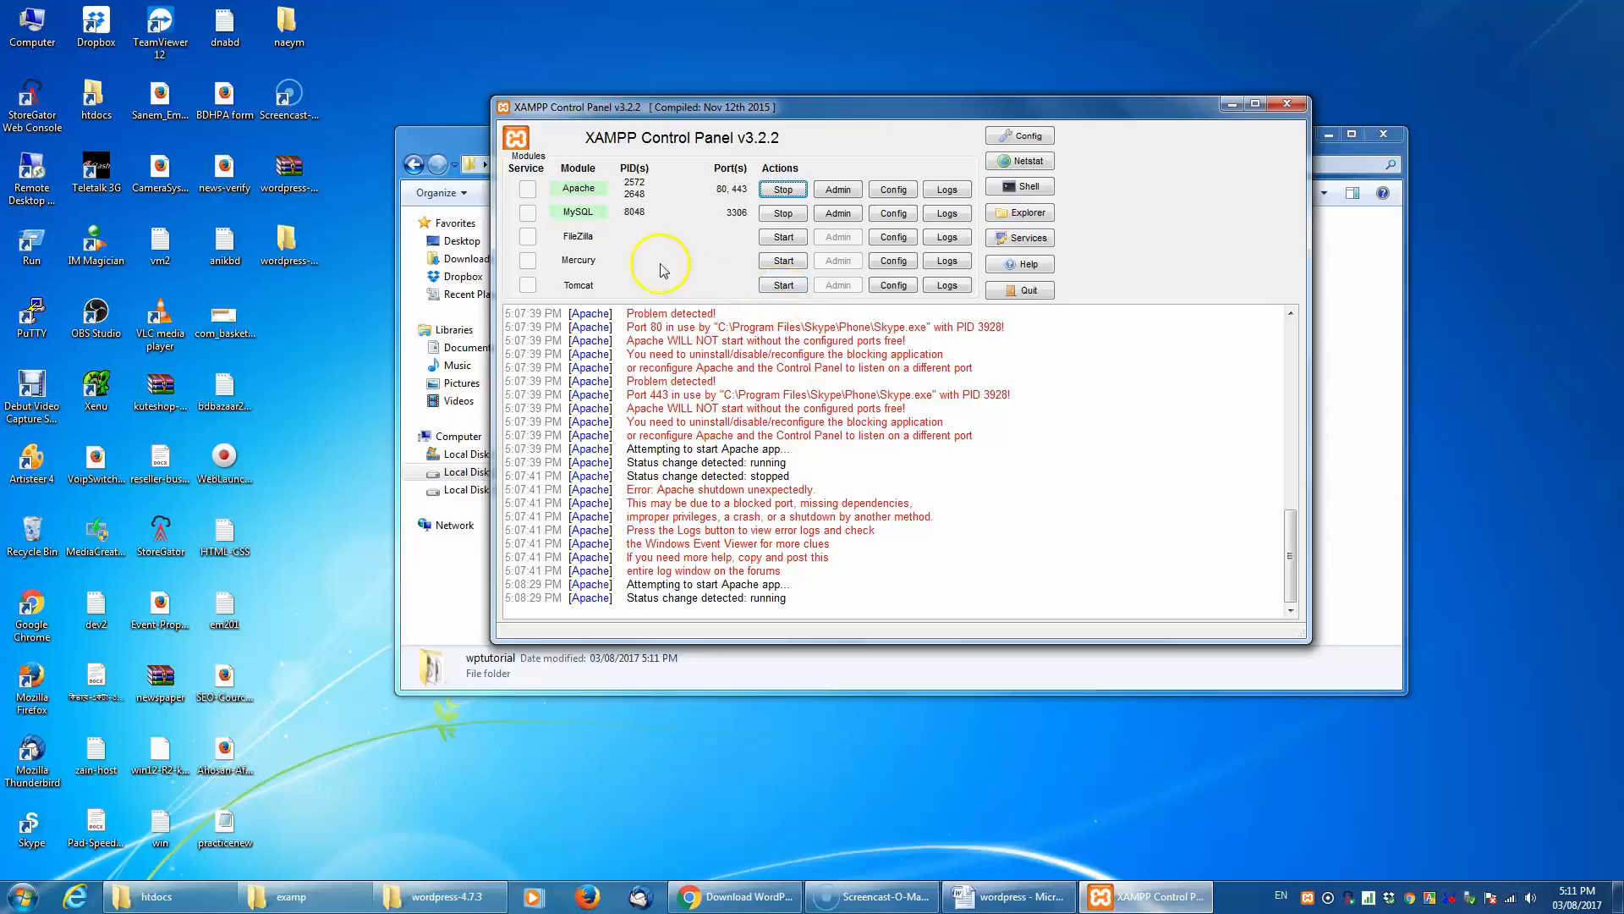
left_click(839, 214)
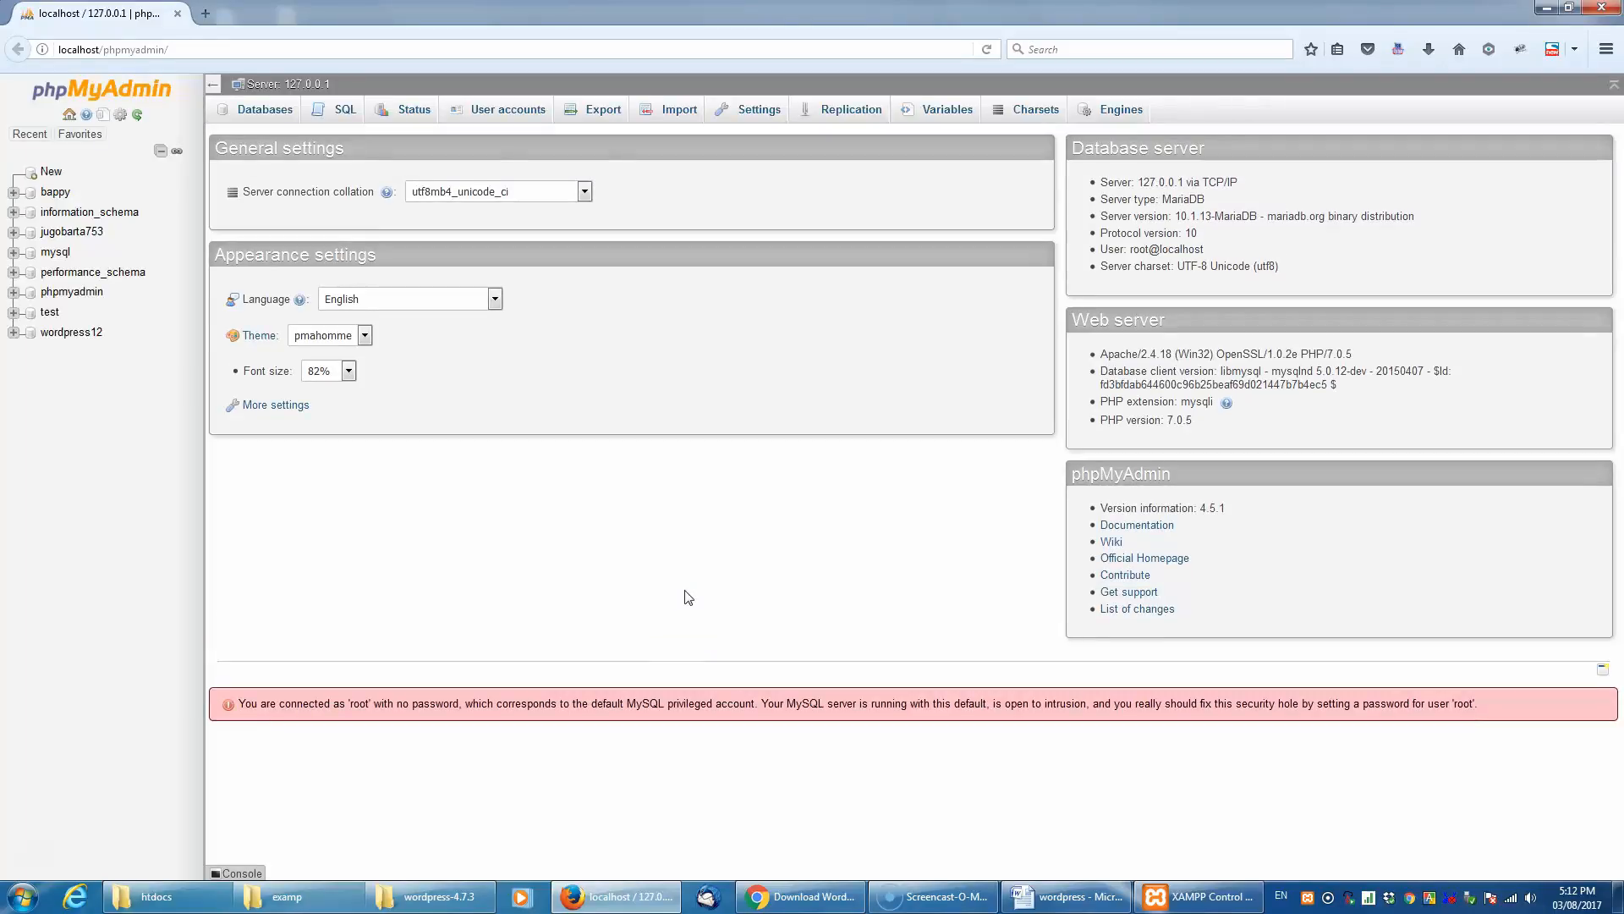
left_click(678, 602)
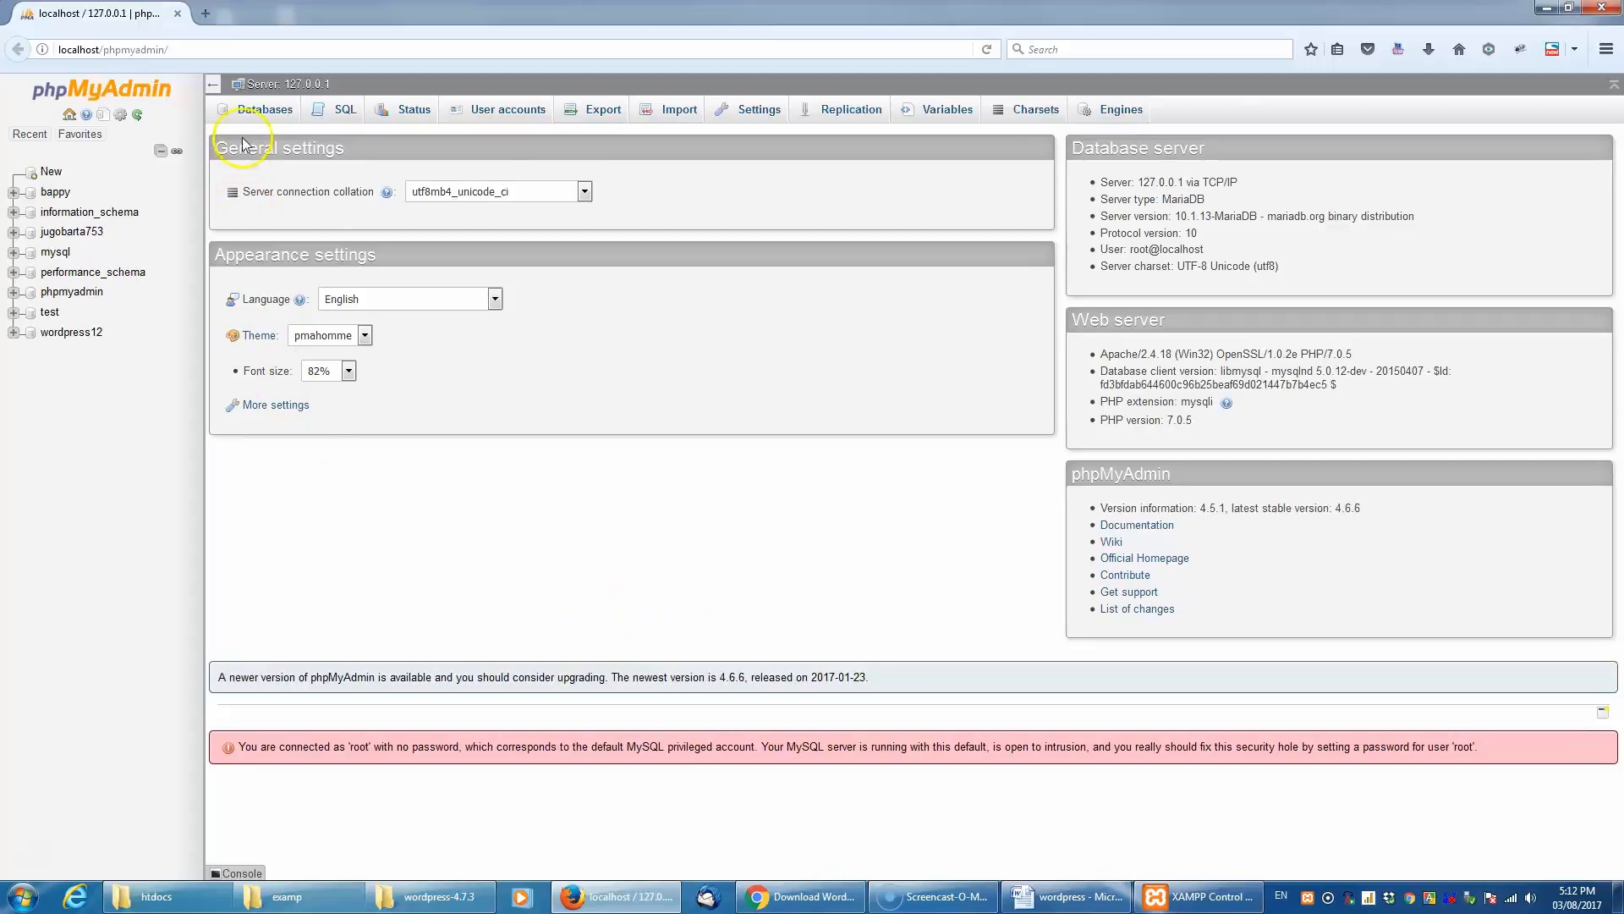
- Create a database named wptutorial in phpMyAdmin and minimize the browser
left_click(264, 112)
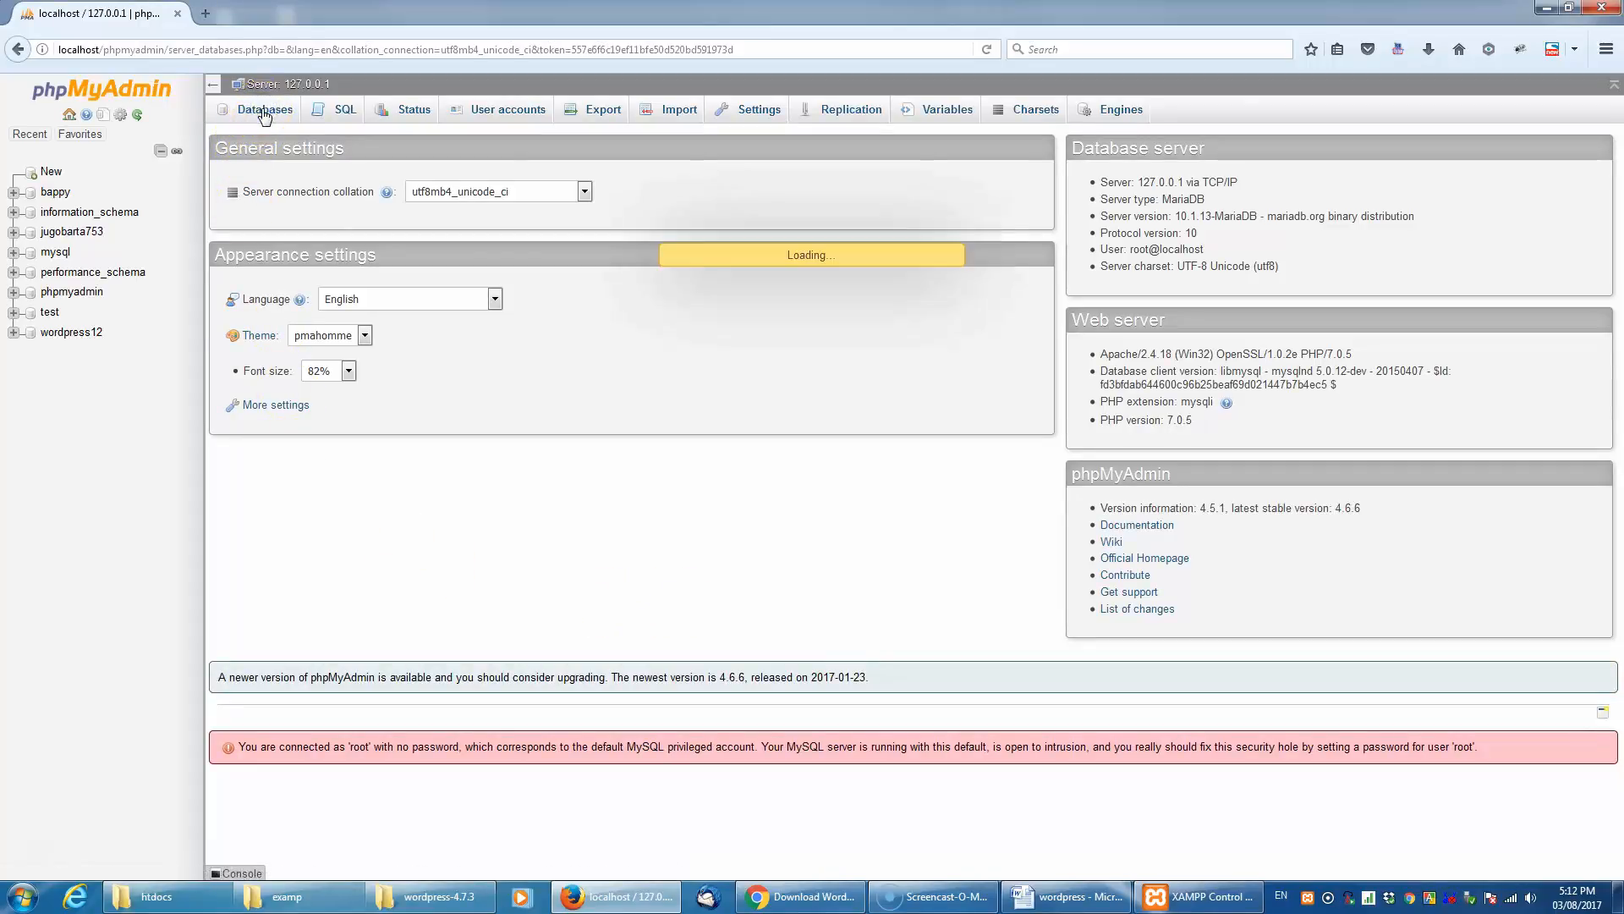
left_click(262, 235)
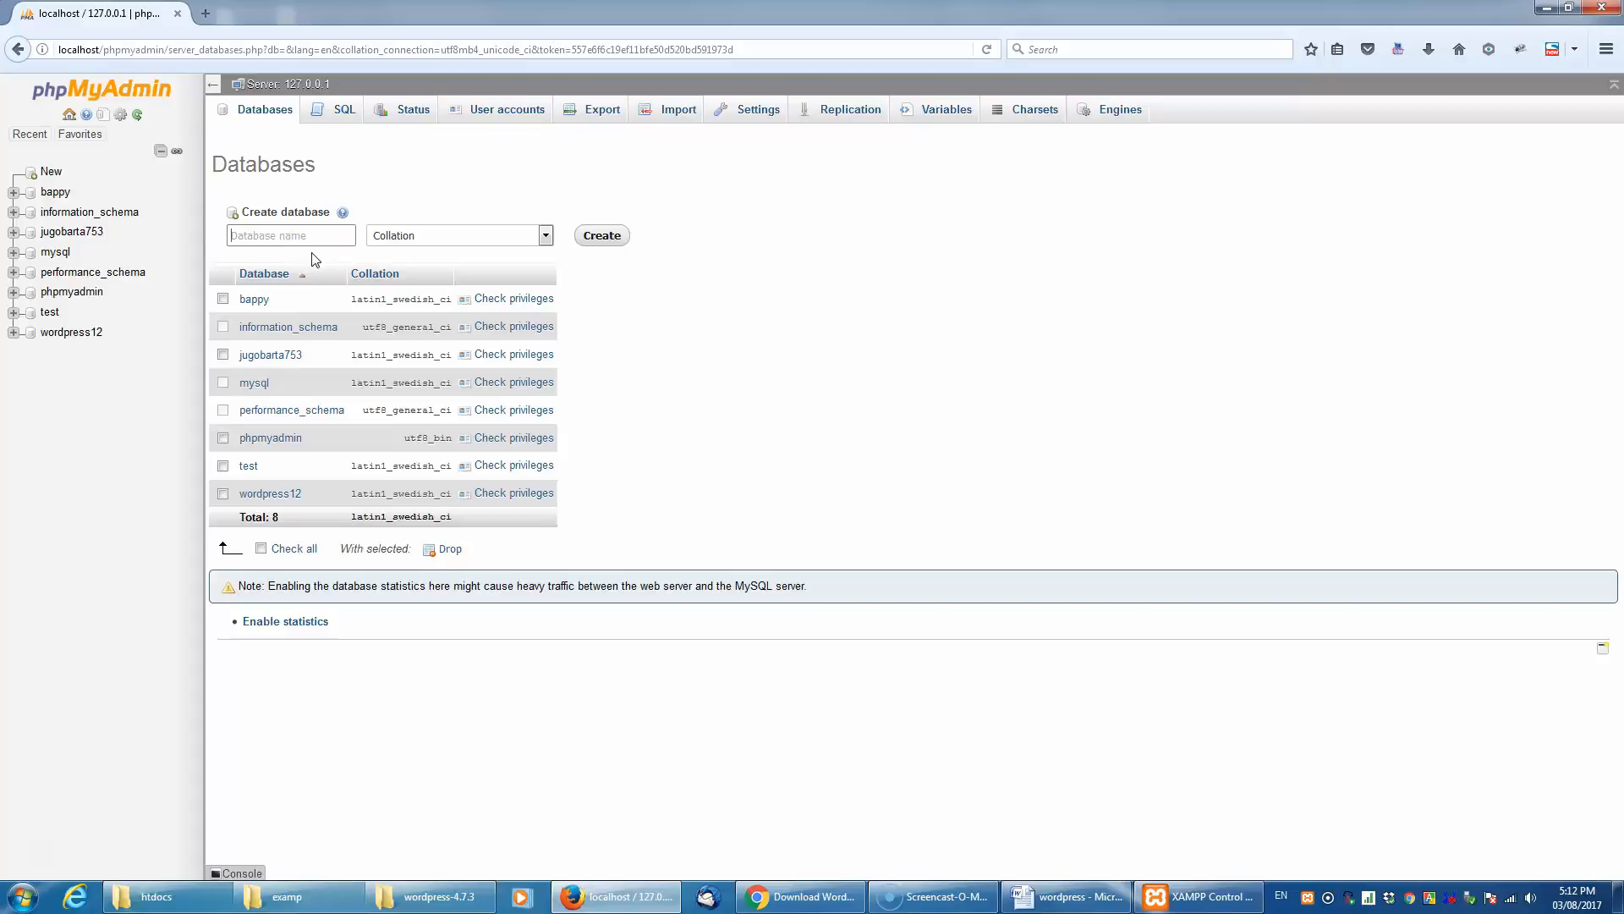
type("wptutorial")
left_click(602, 235)
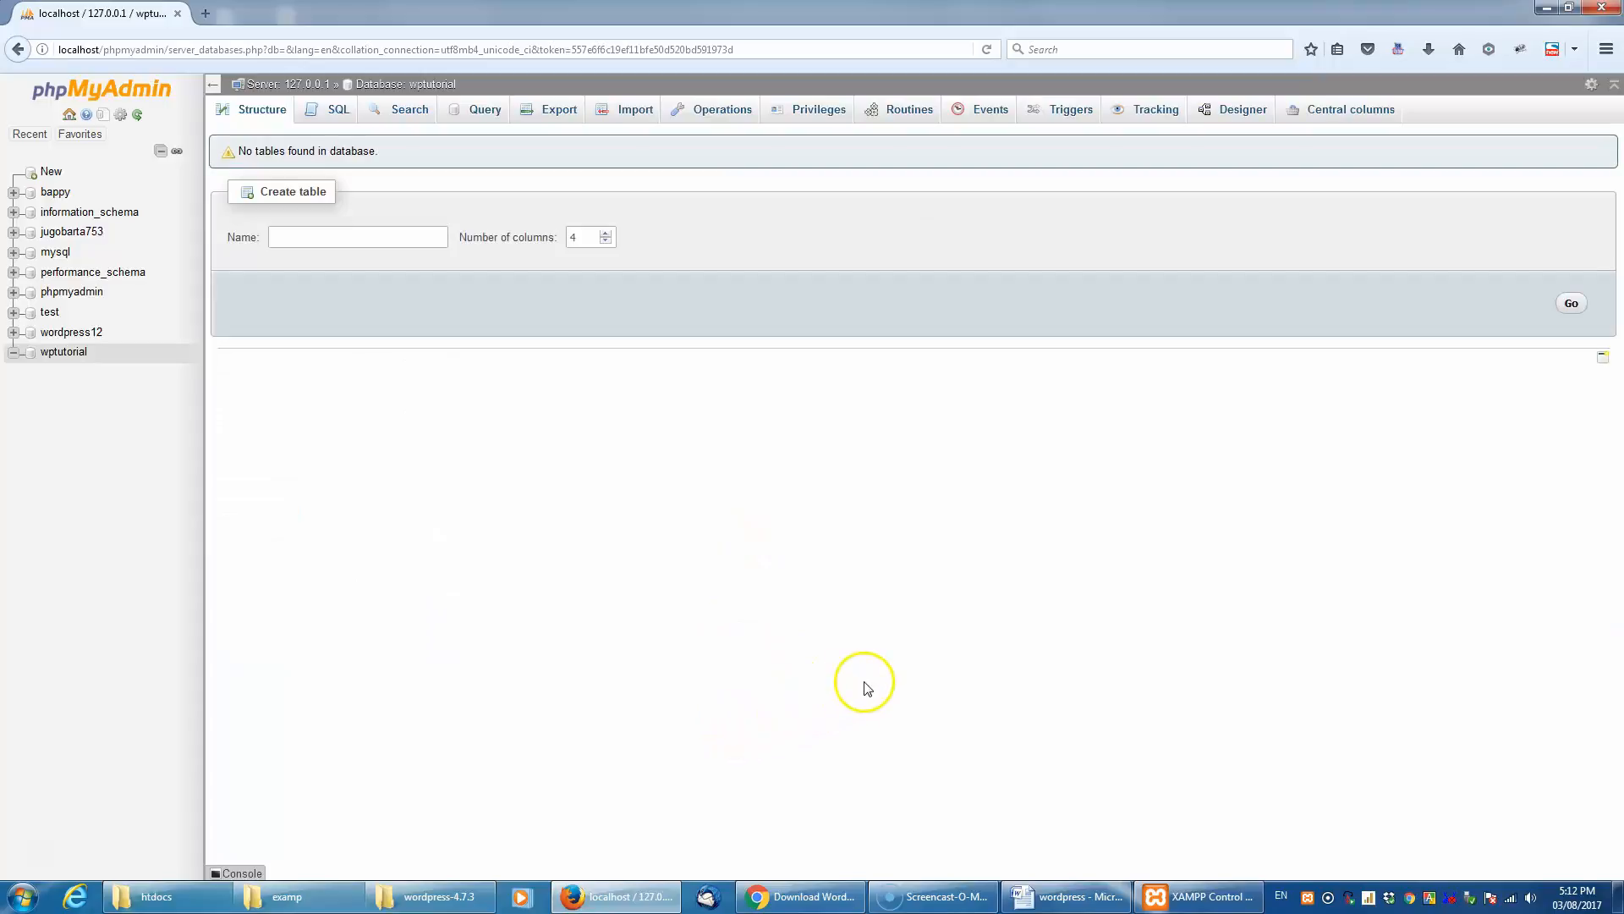
left_click(1547, 8)
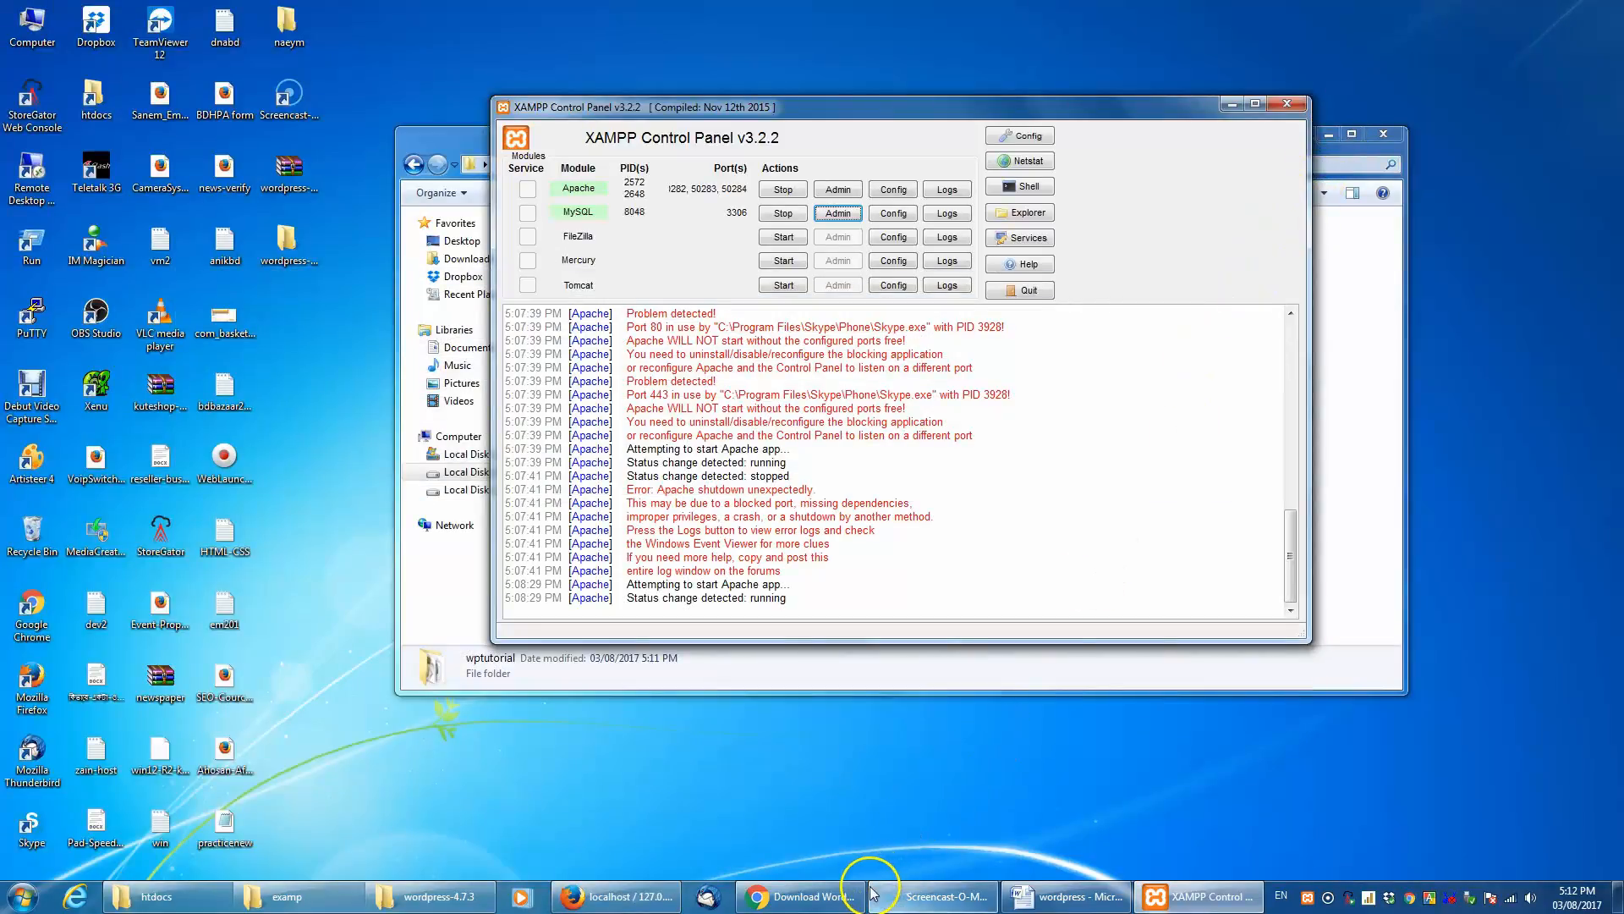
- Switch to Firefox and open localhost/wptutorial in a new tab
mouse_move(813, 901)
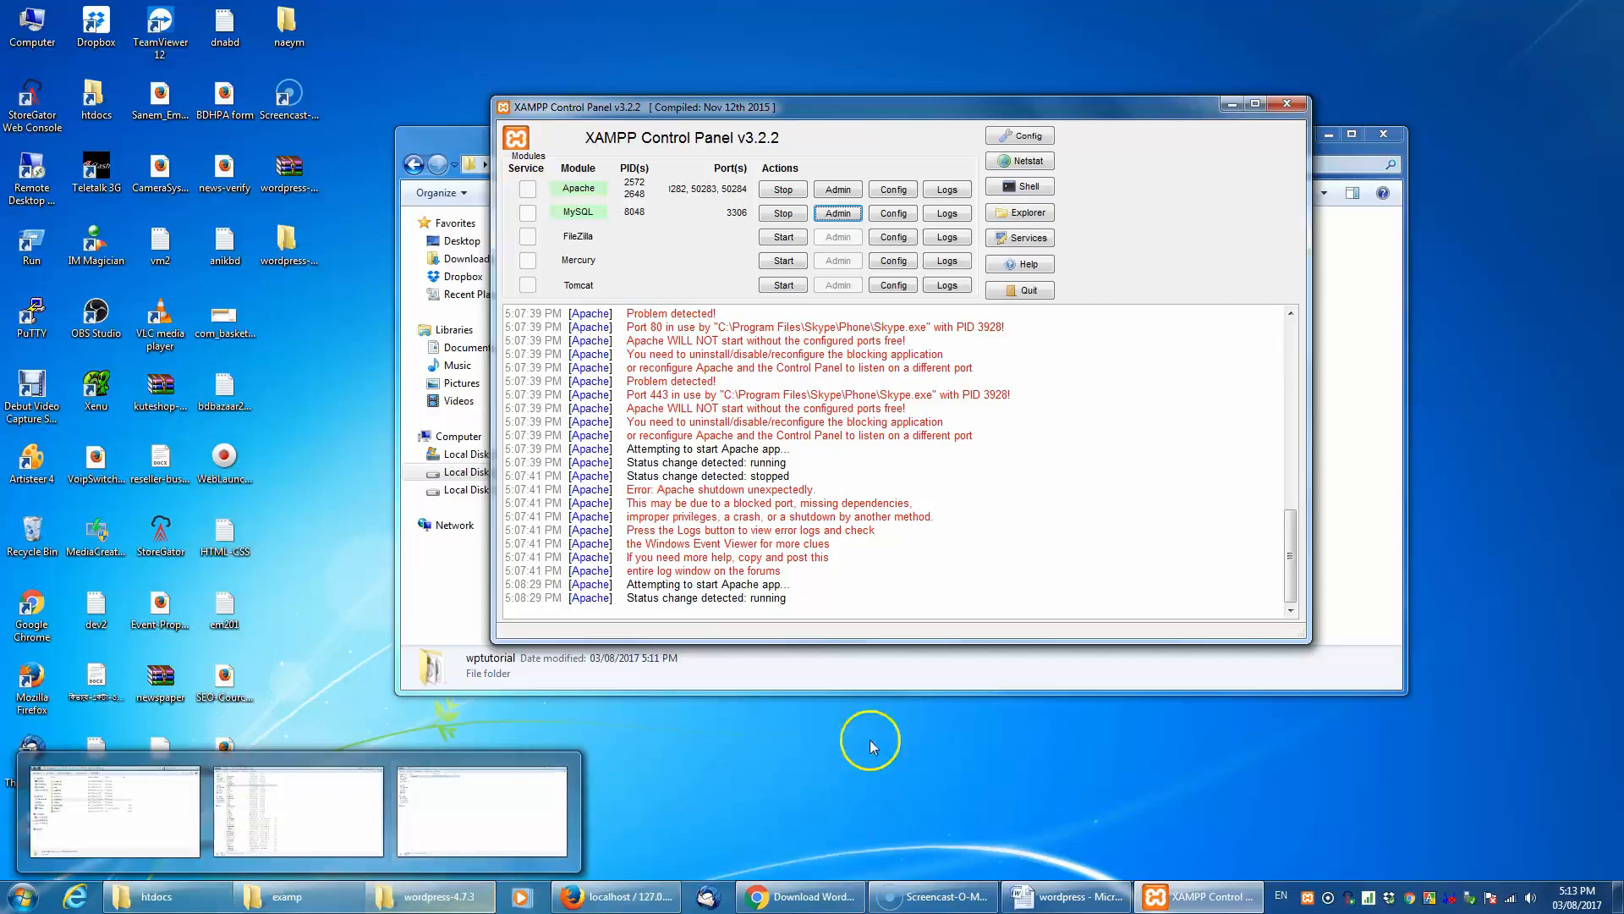
left_click(618, 897)
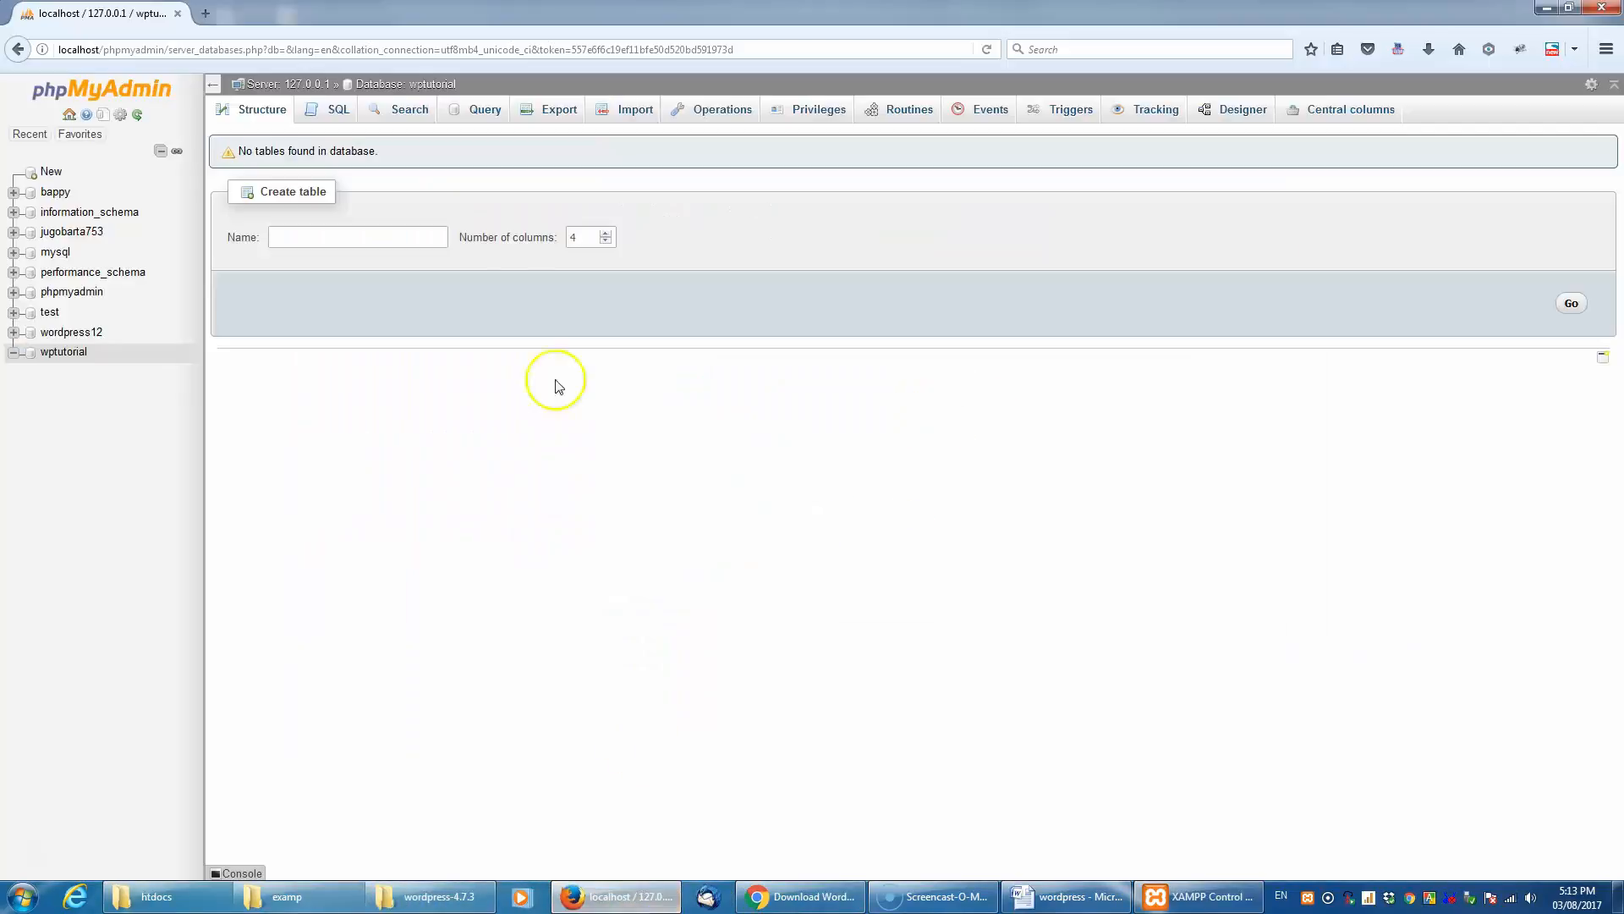
left_click(205, 14)
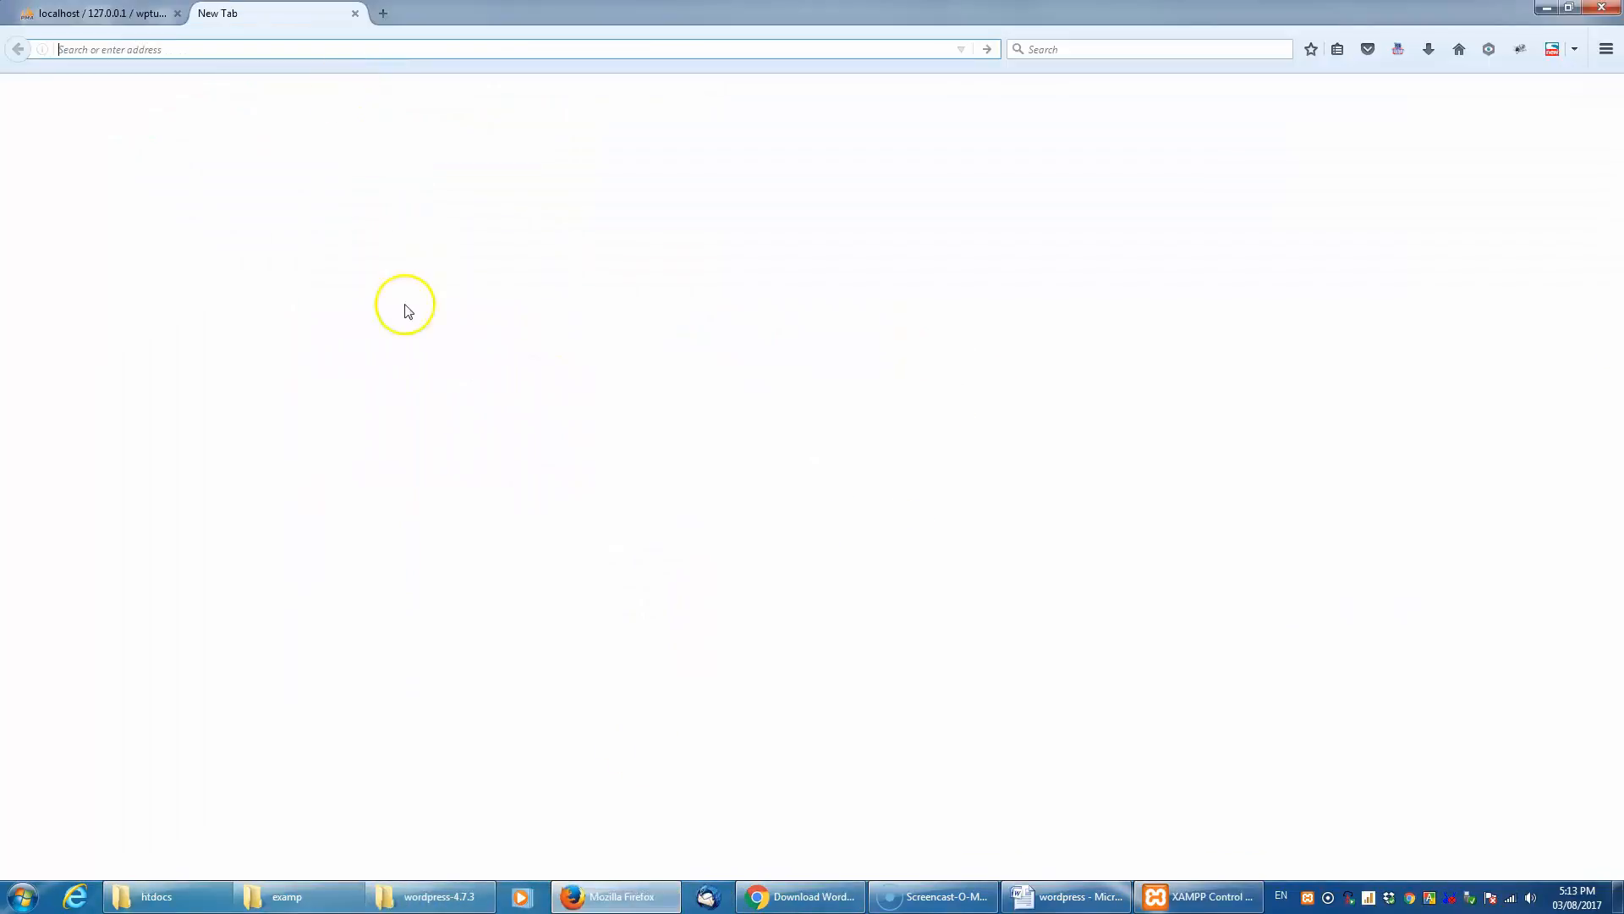
type("localhost/")
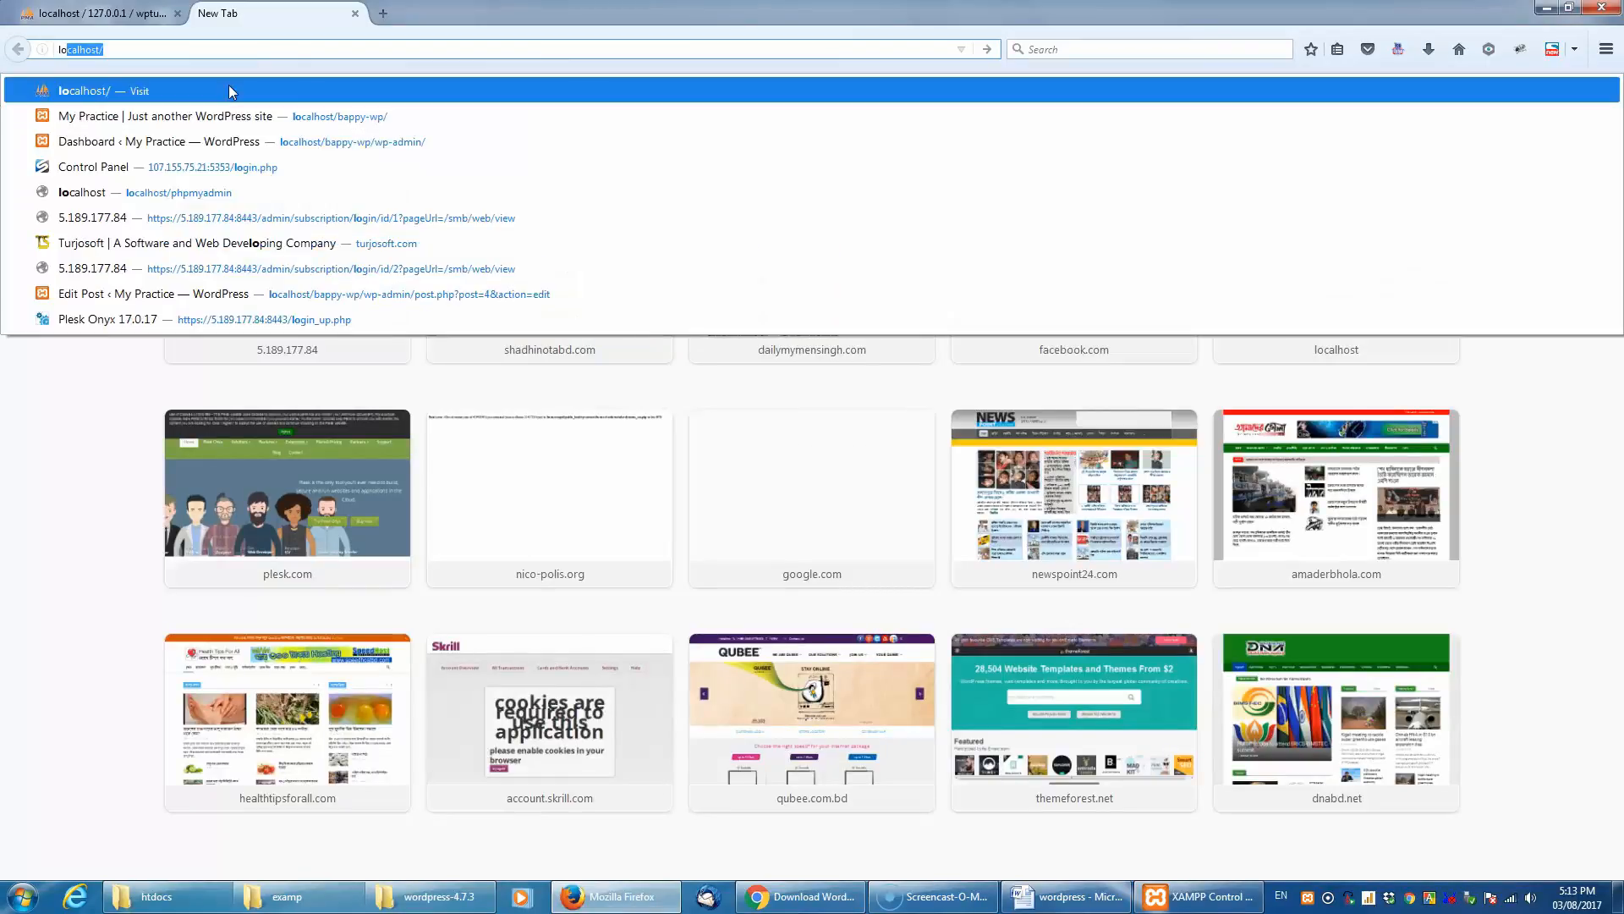
key("Right")
type("wp")
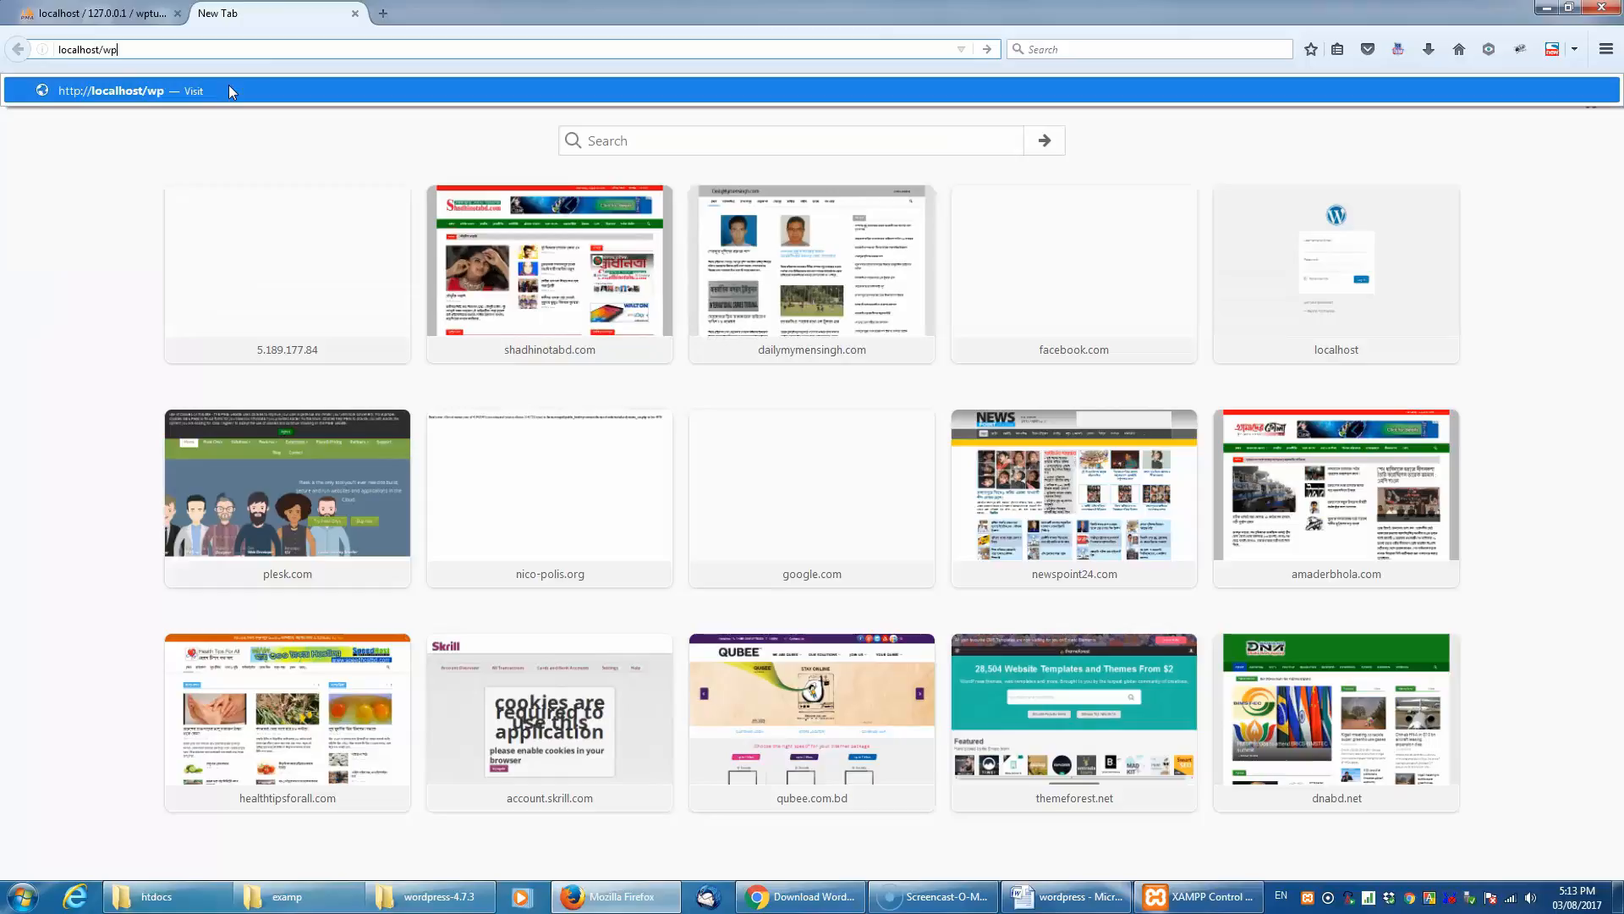
type("tutorial")
key("Return")
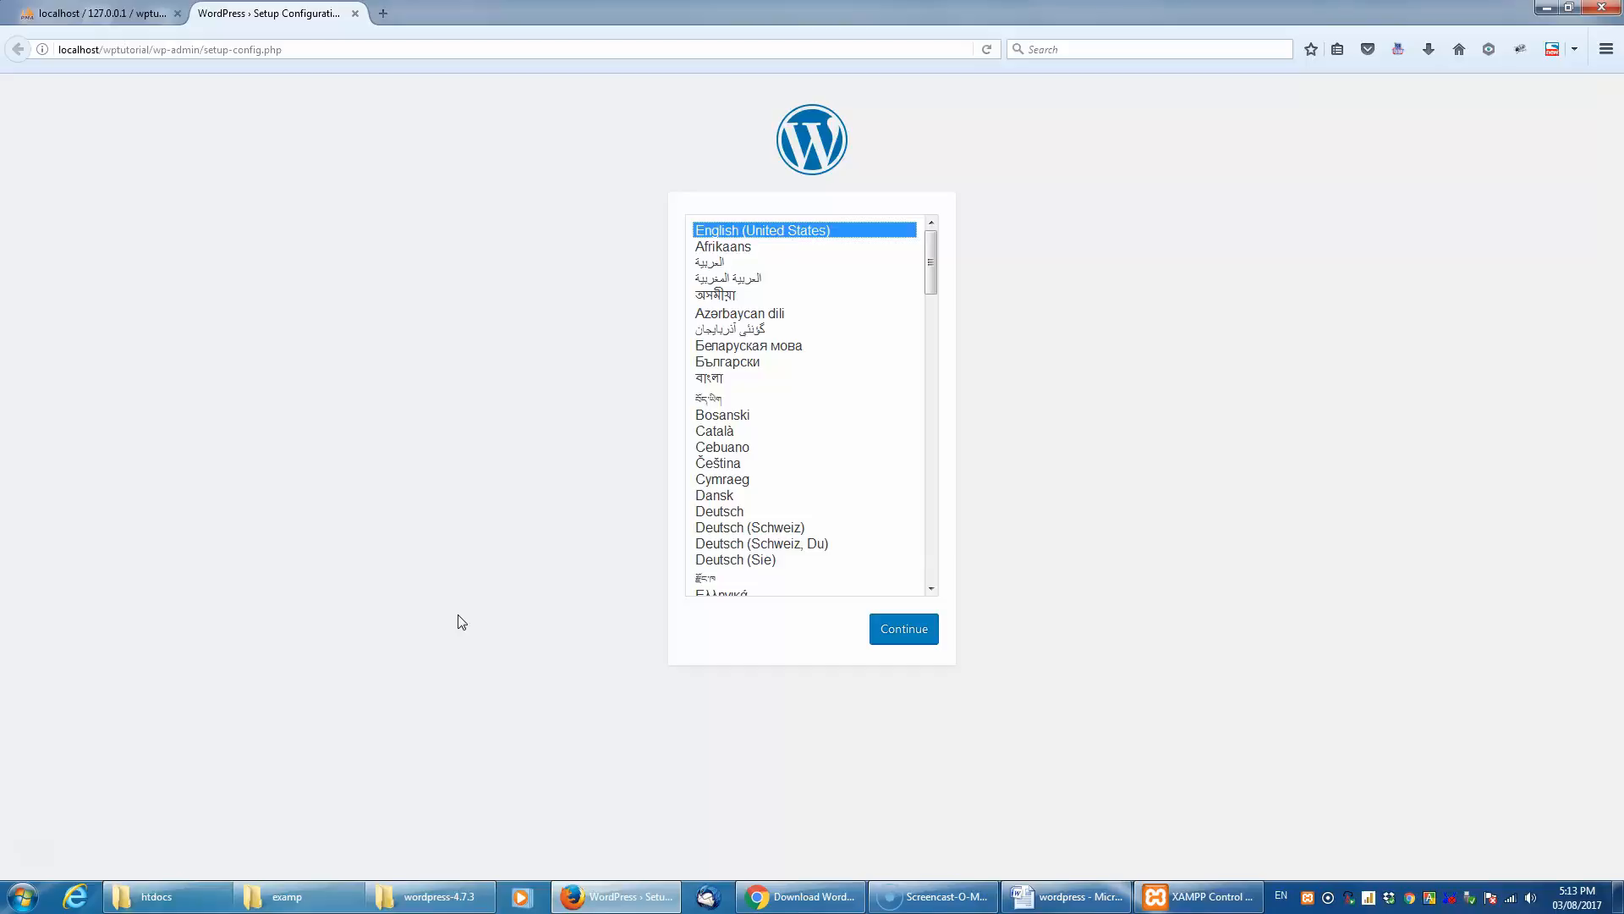
- Continue the WordPress setup in English (United States), review the required database items, and proceed to the connection details form
left_click(900, 645)
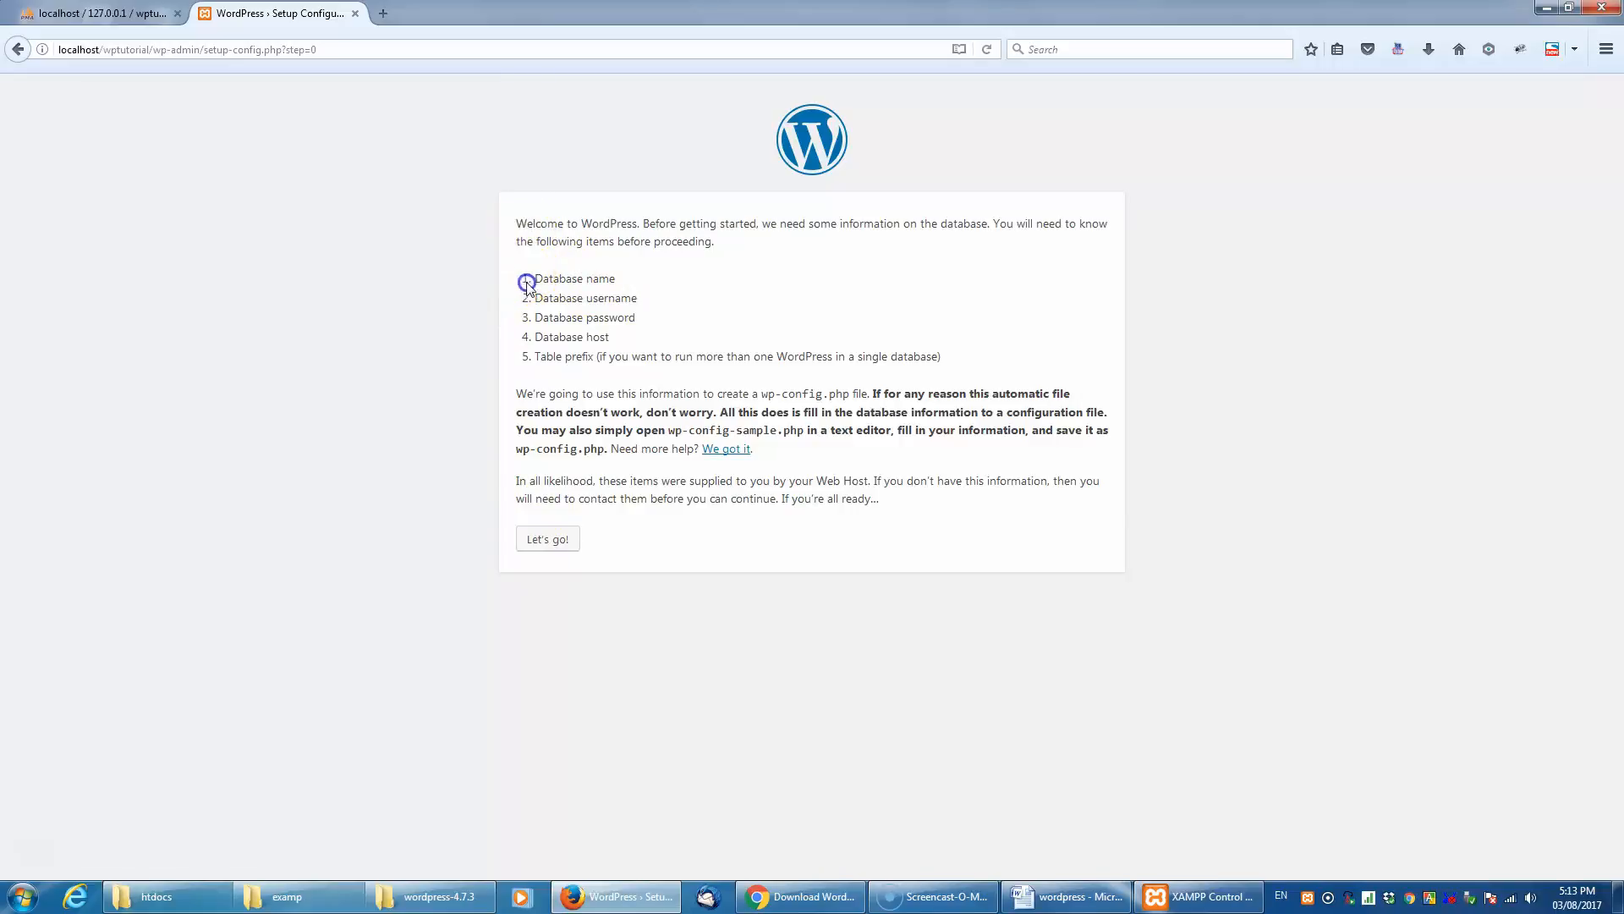
left_click_drag(636, 337, 508, 272)
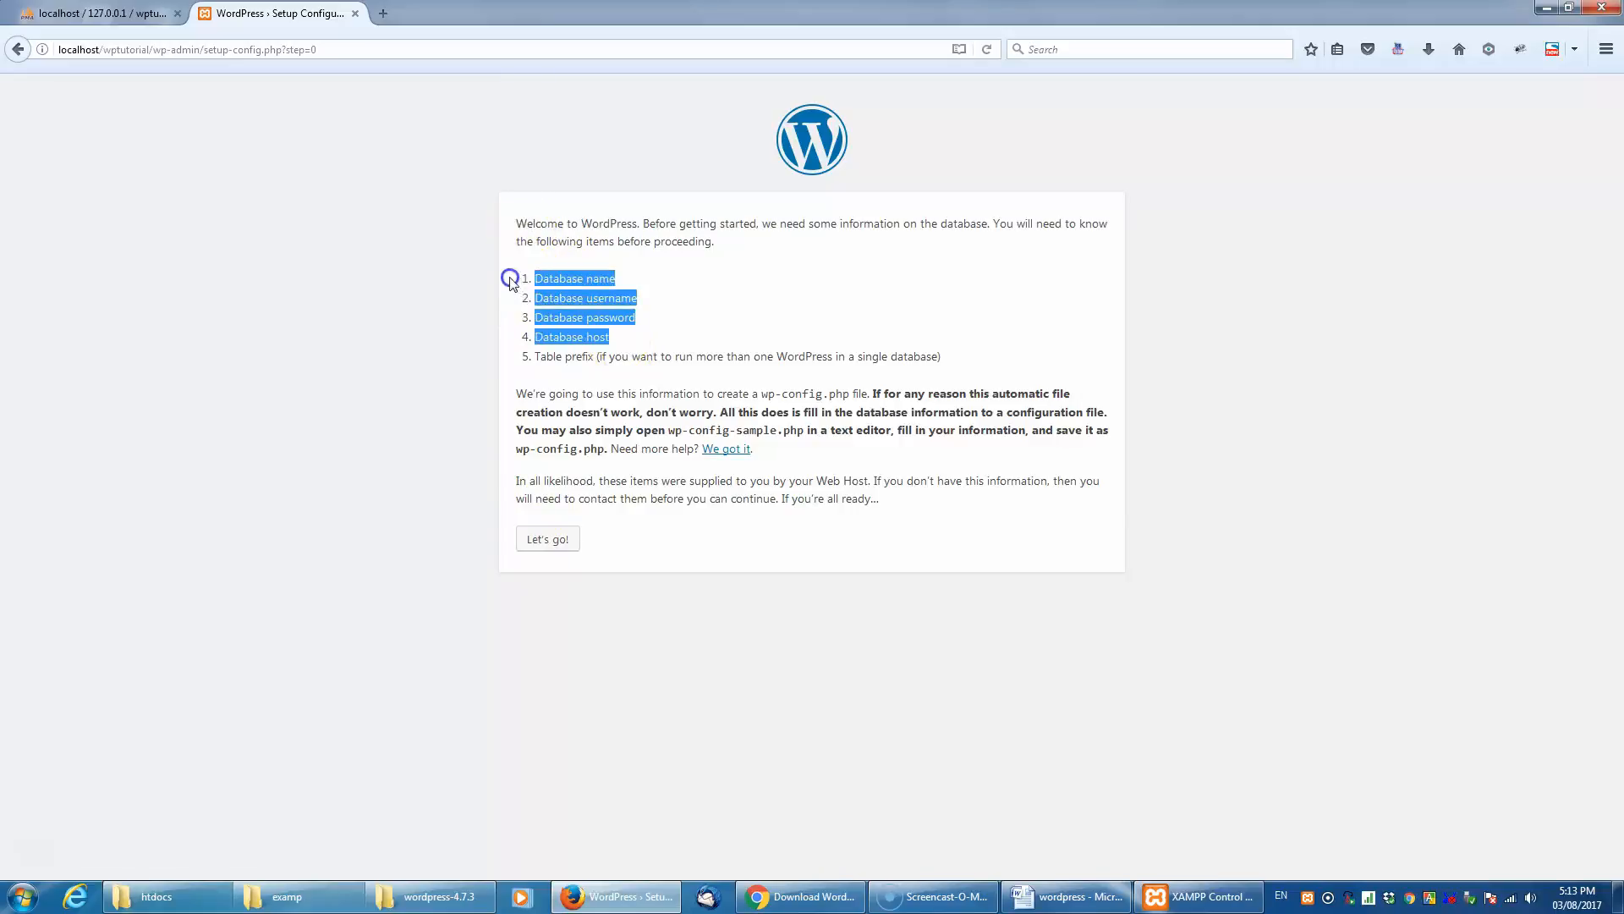
left_click(727, 332)
left_click(558, 546)
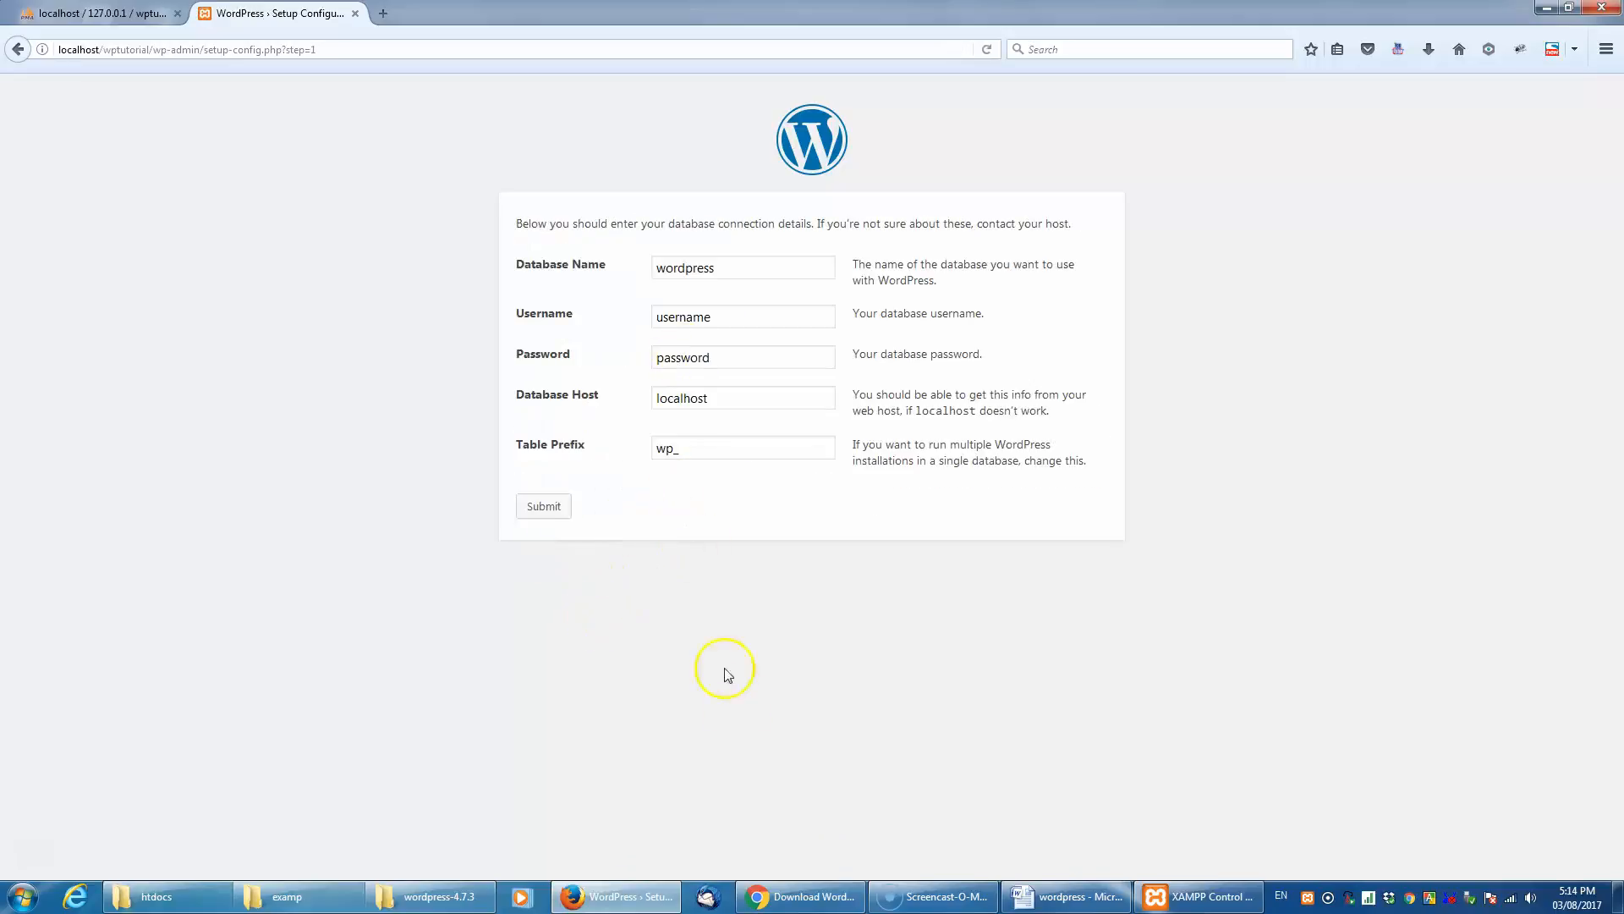
- Set the database name to wptutorial and the database username to root
left_click(695, 268)
double_click(695, 269)
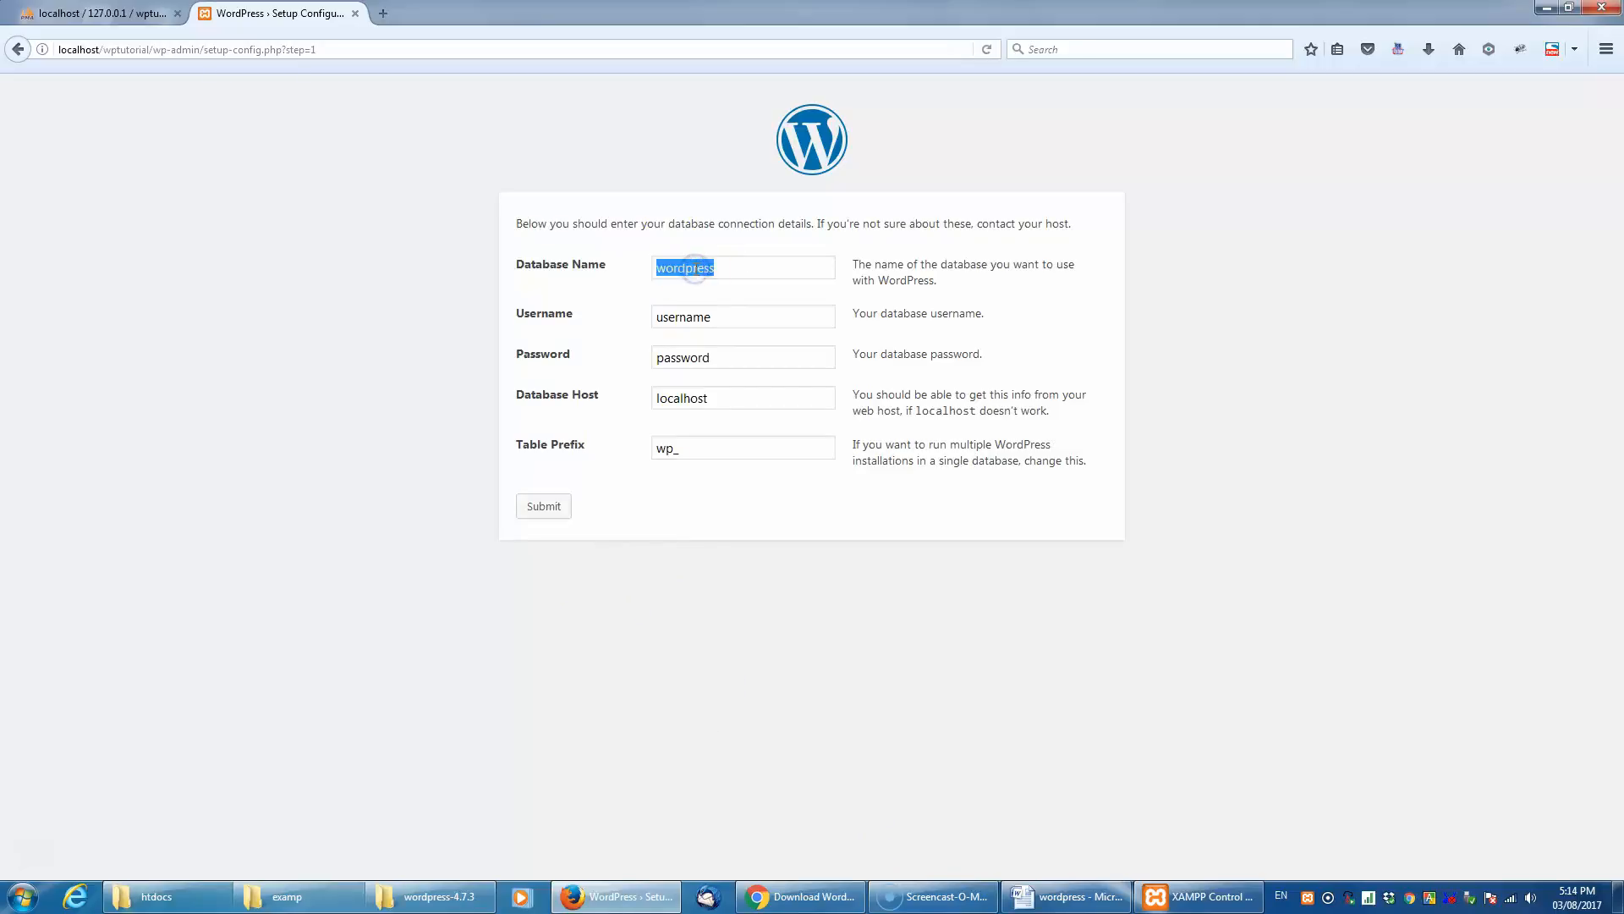
type("wptutorial")
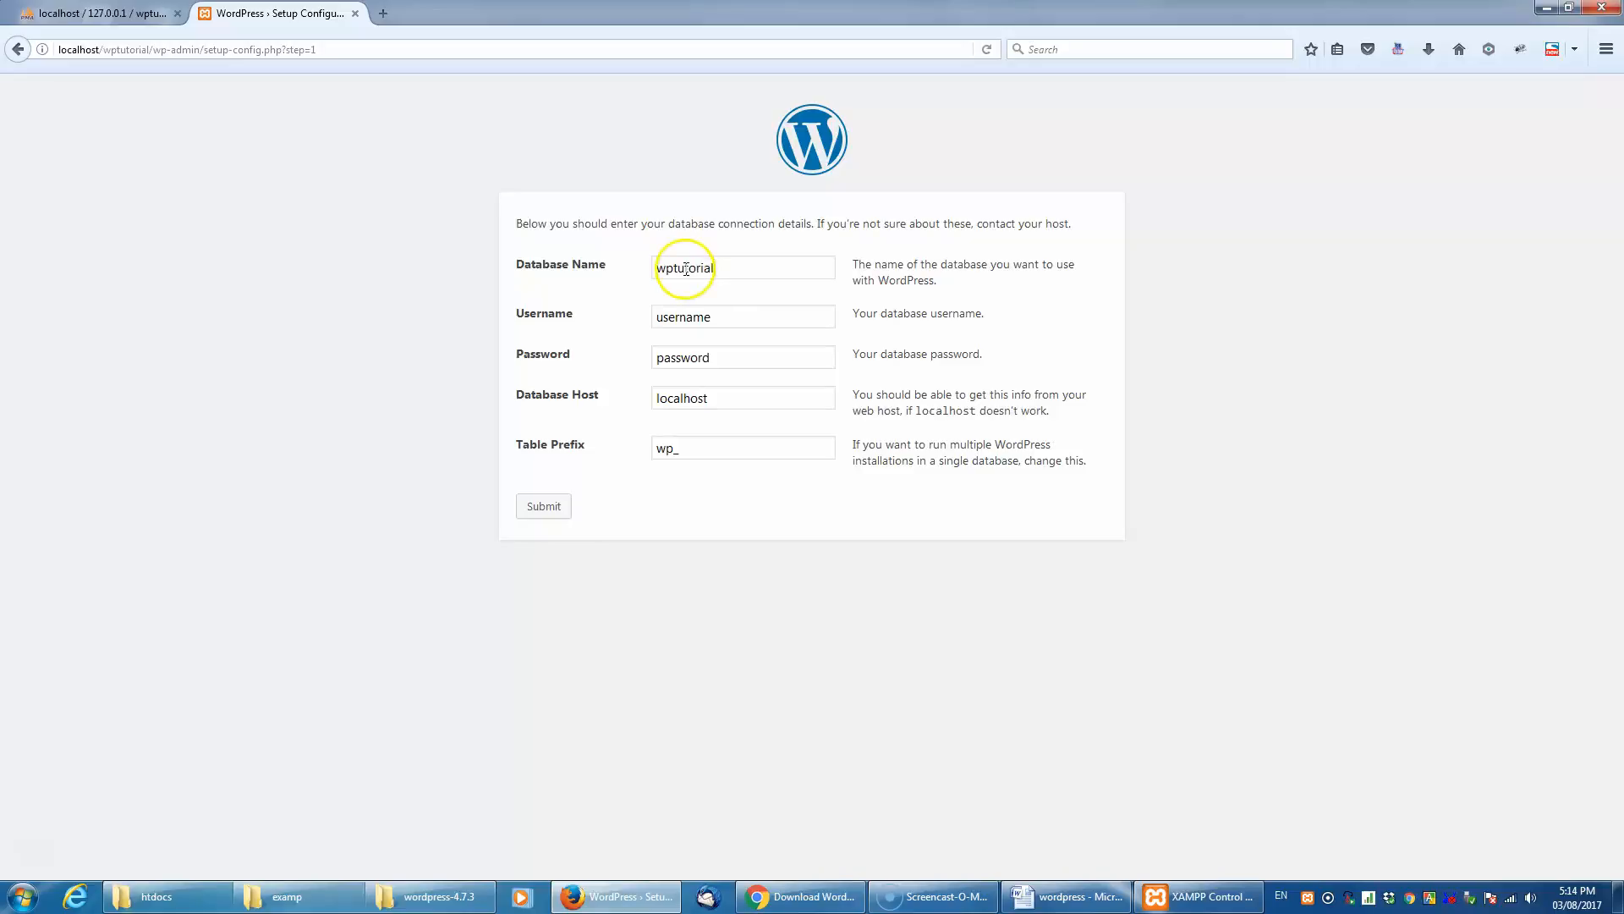
left_click(691, 318)
double_click(691, 319)
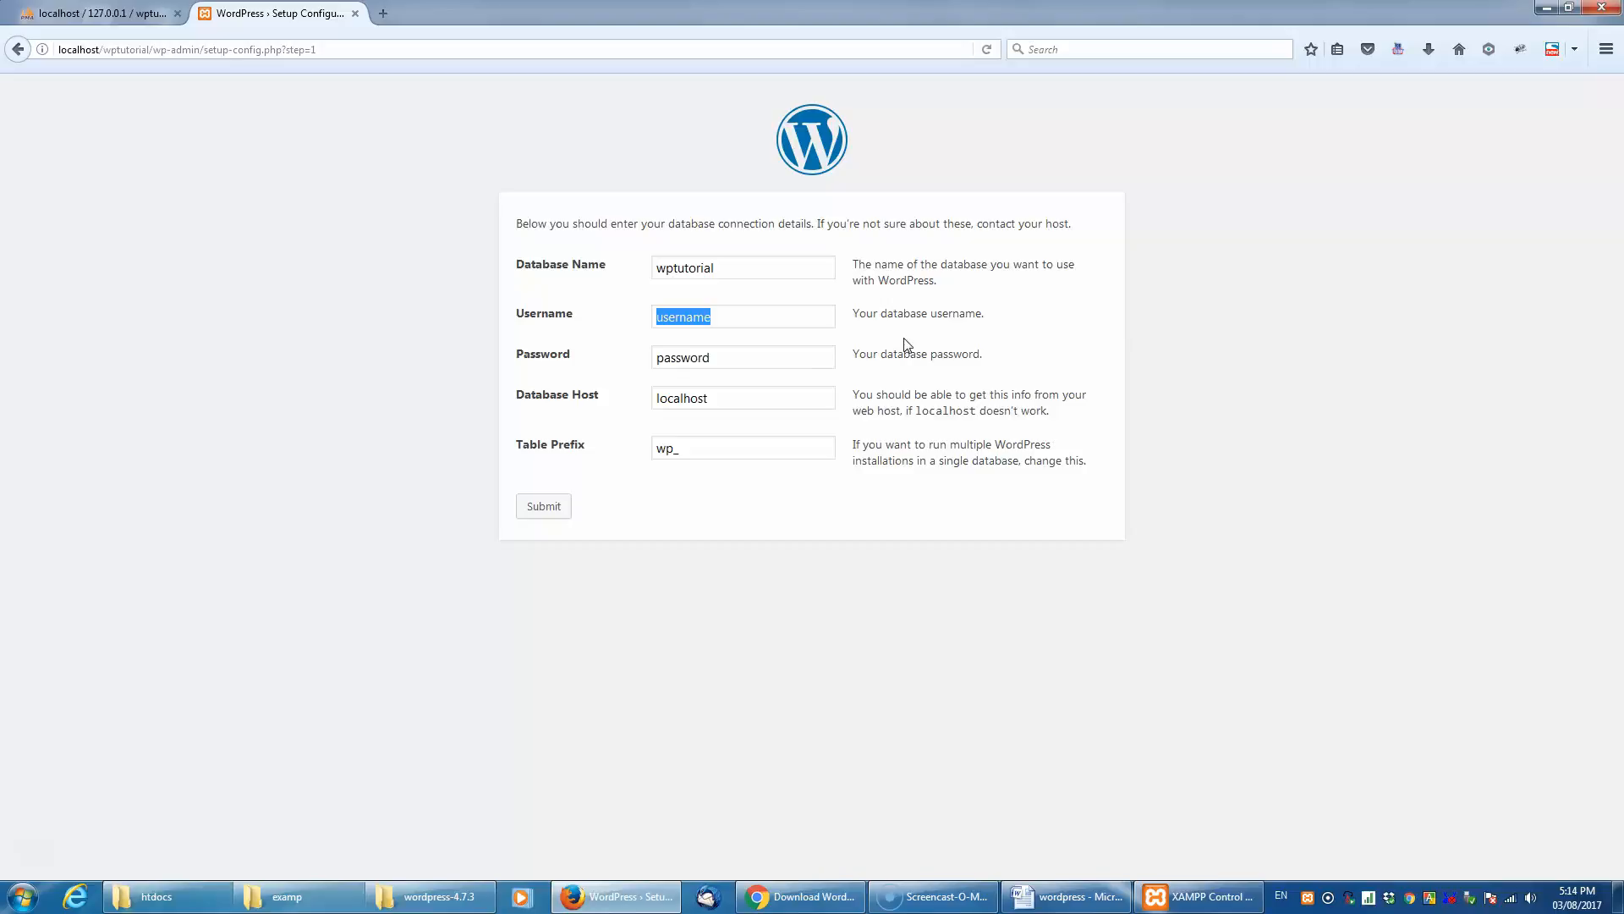
type("r")
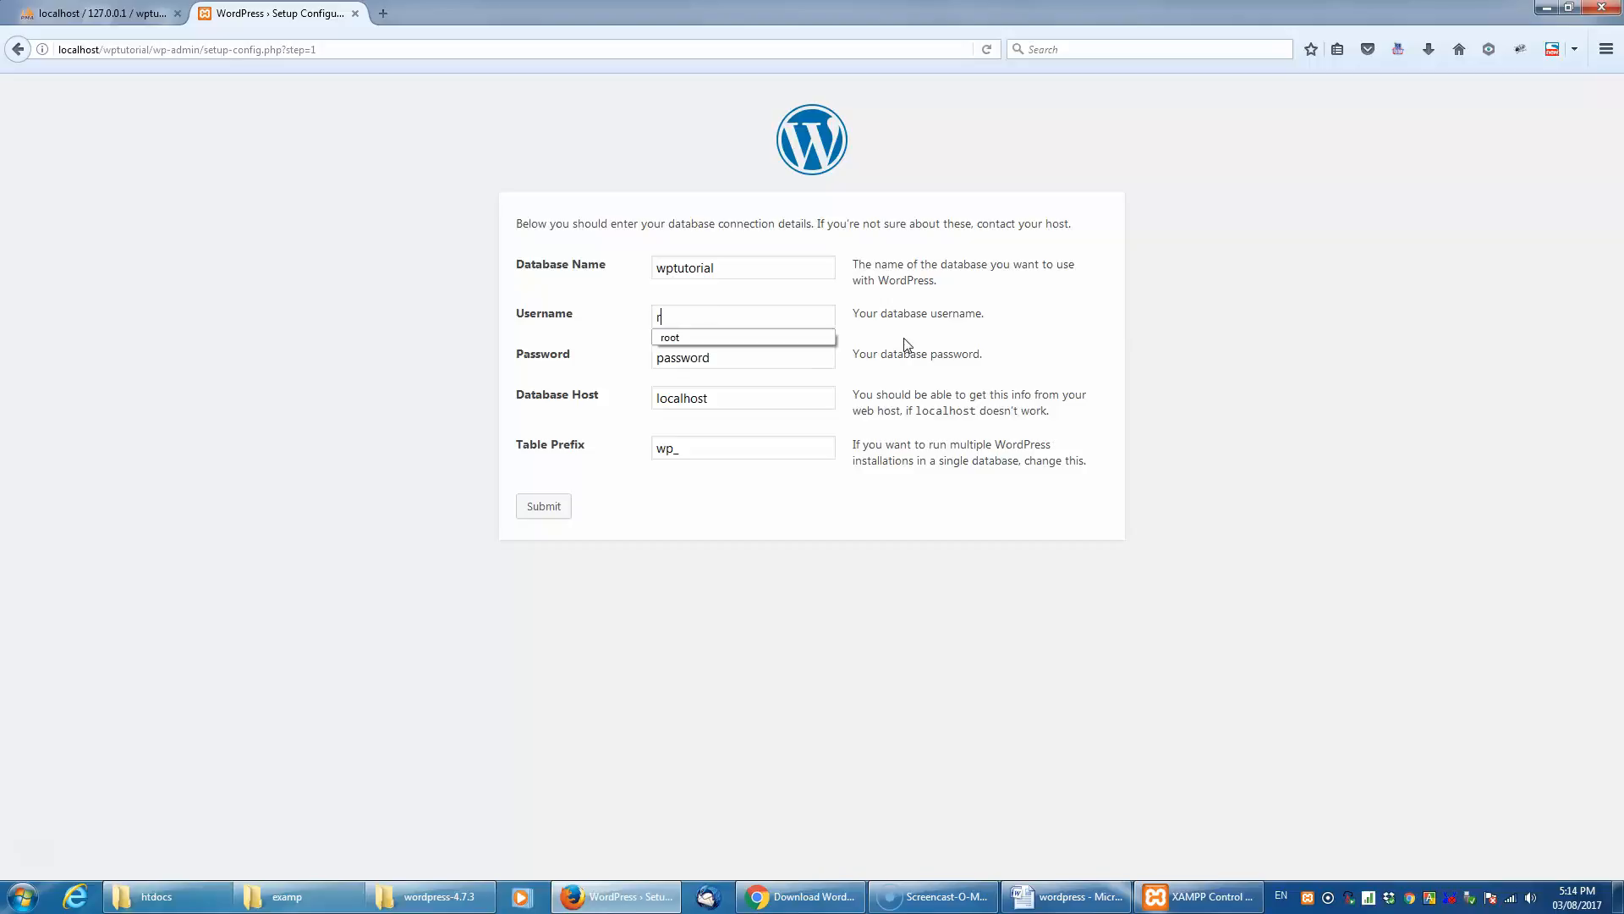
type("oot")
key("Escape")
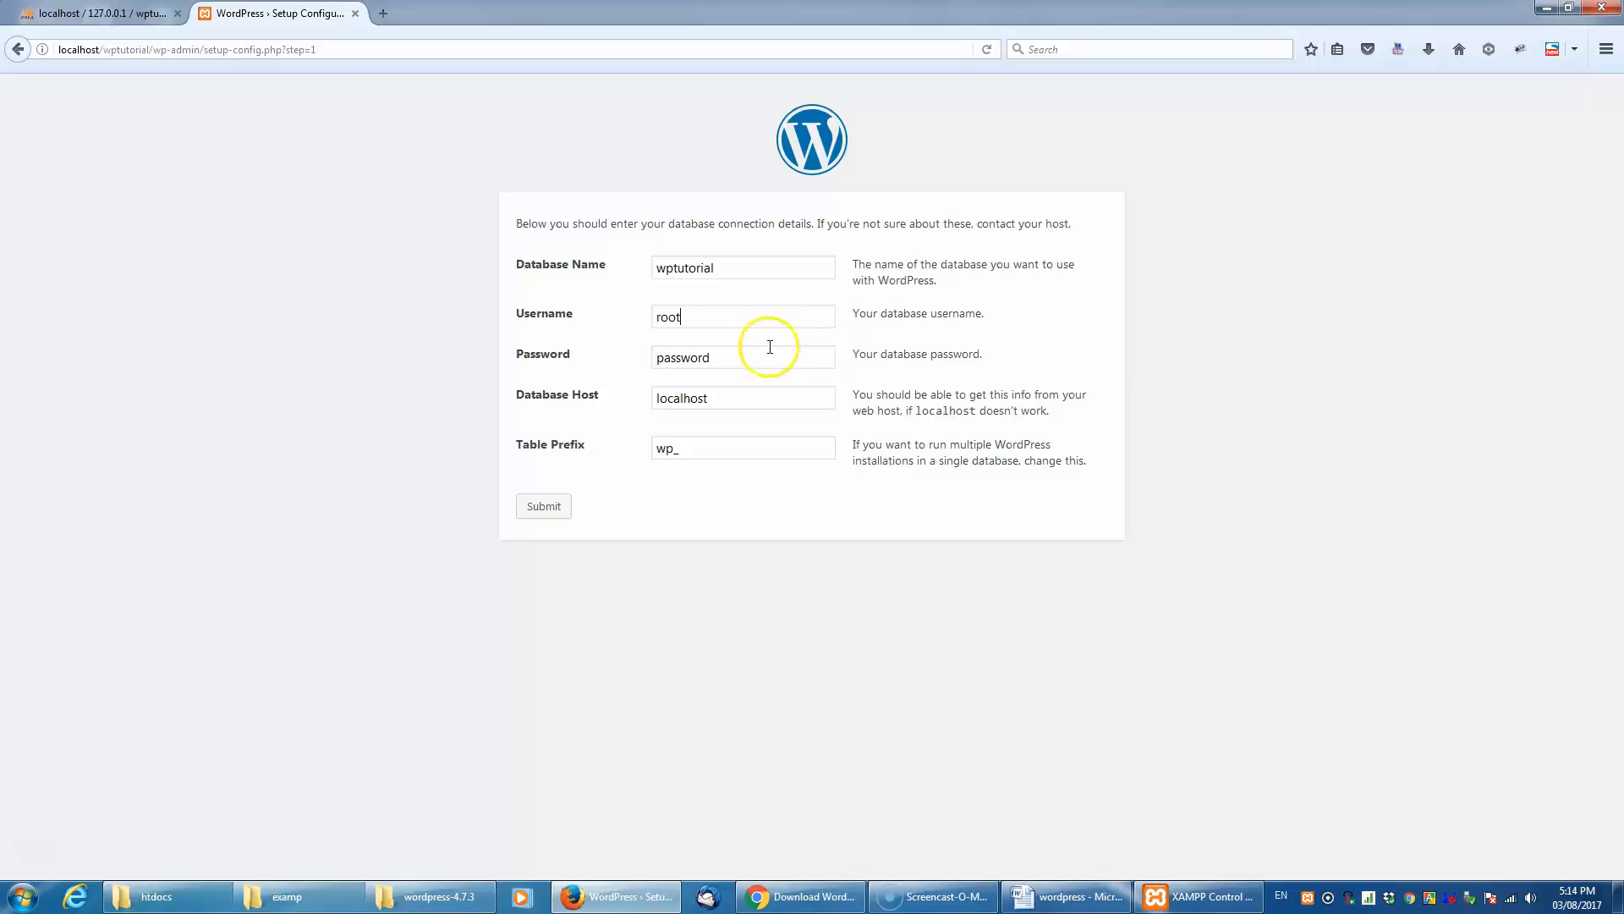
- Leave the database password empty, submit the connection details, and run the install
double_click(728, 364)
key("BackSpace")
left_click(542, 506)
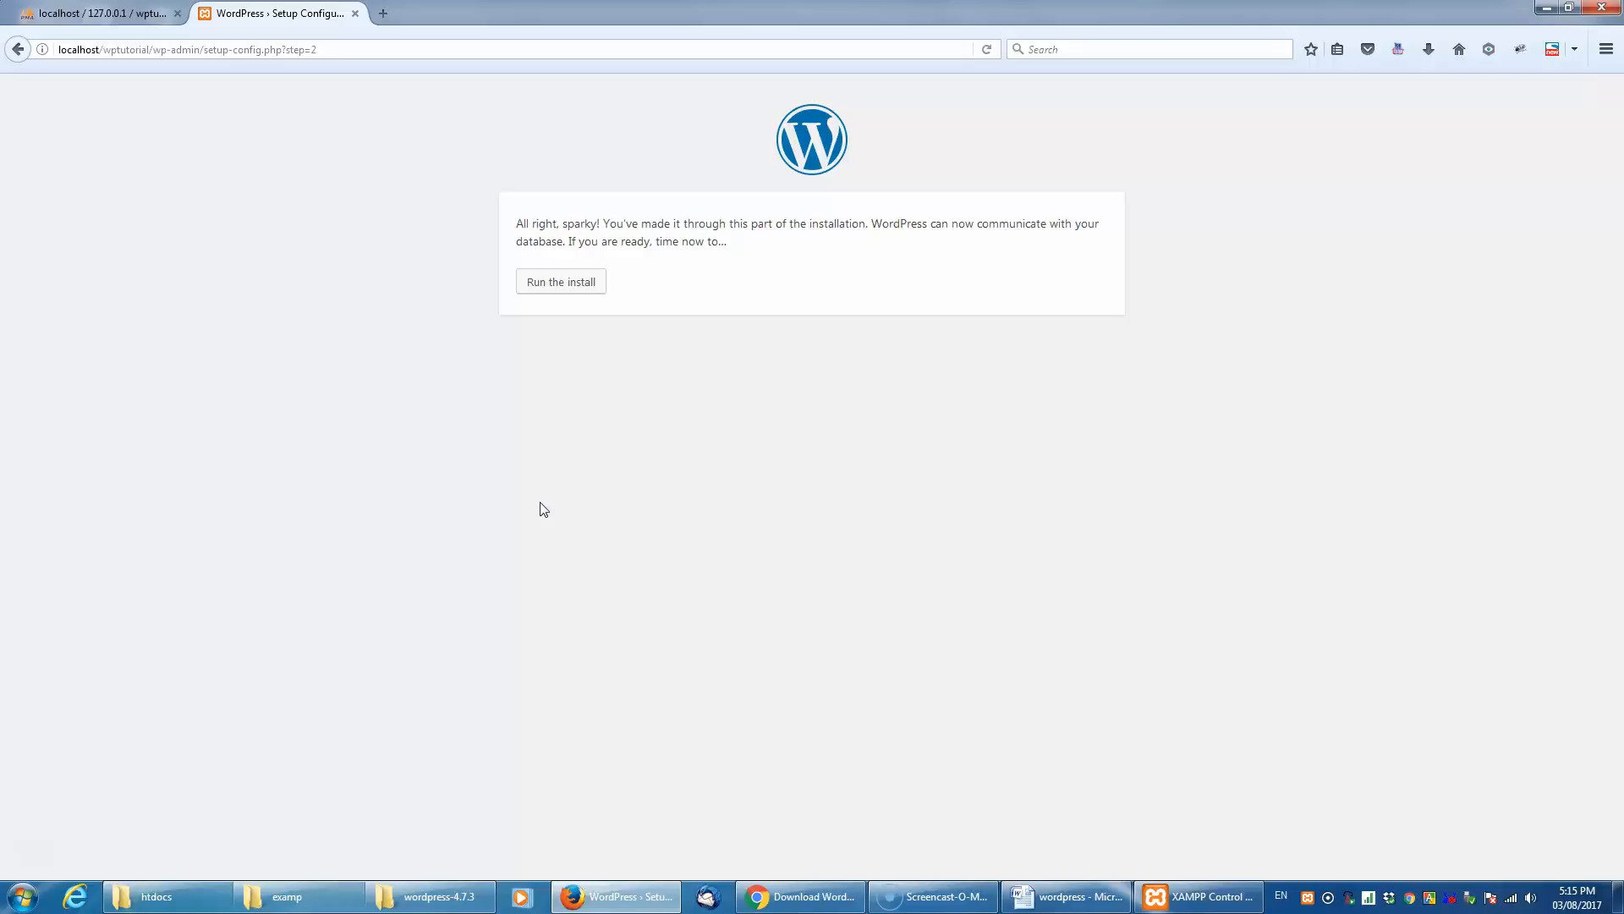
left_click(572, 285)
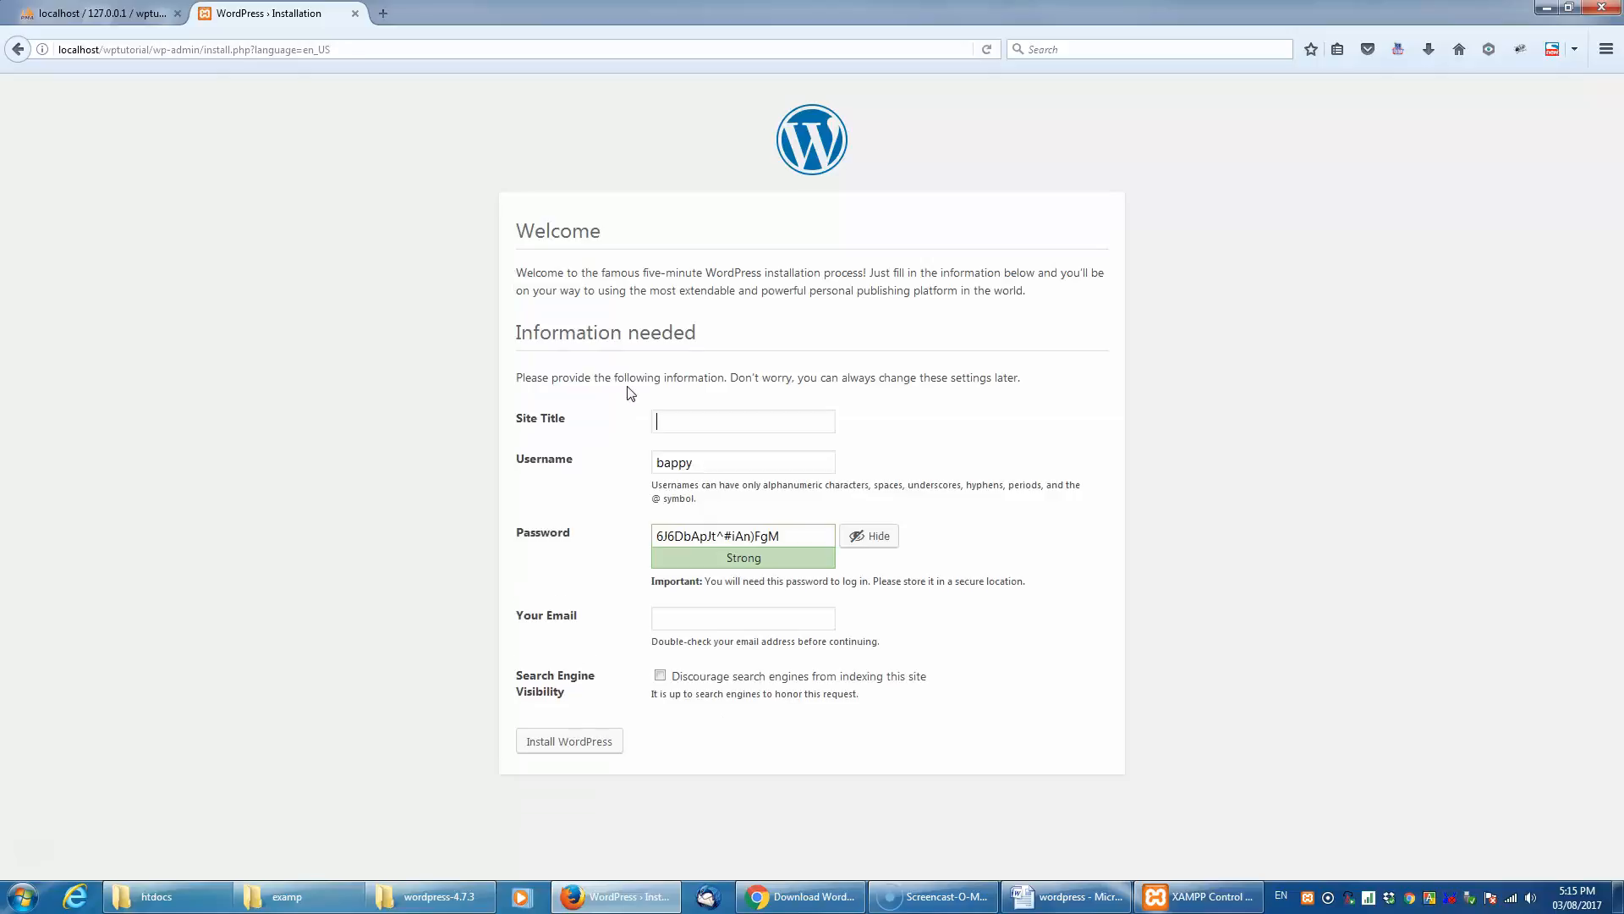
- Set the site title to Wordpress Tutorial and the site username to admin
type("Wordpress Tutorial")
double_click(683, 464)
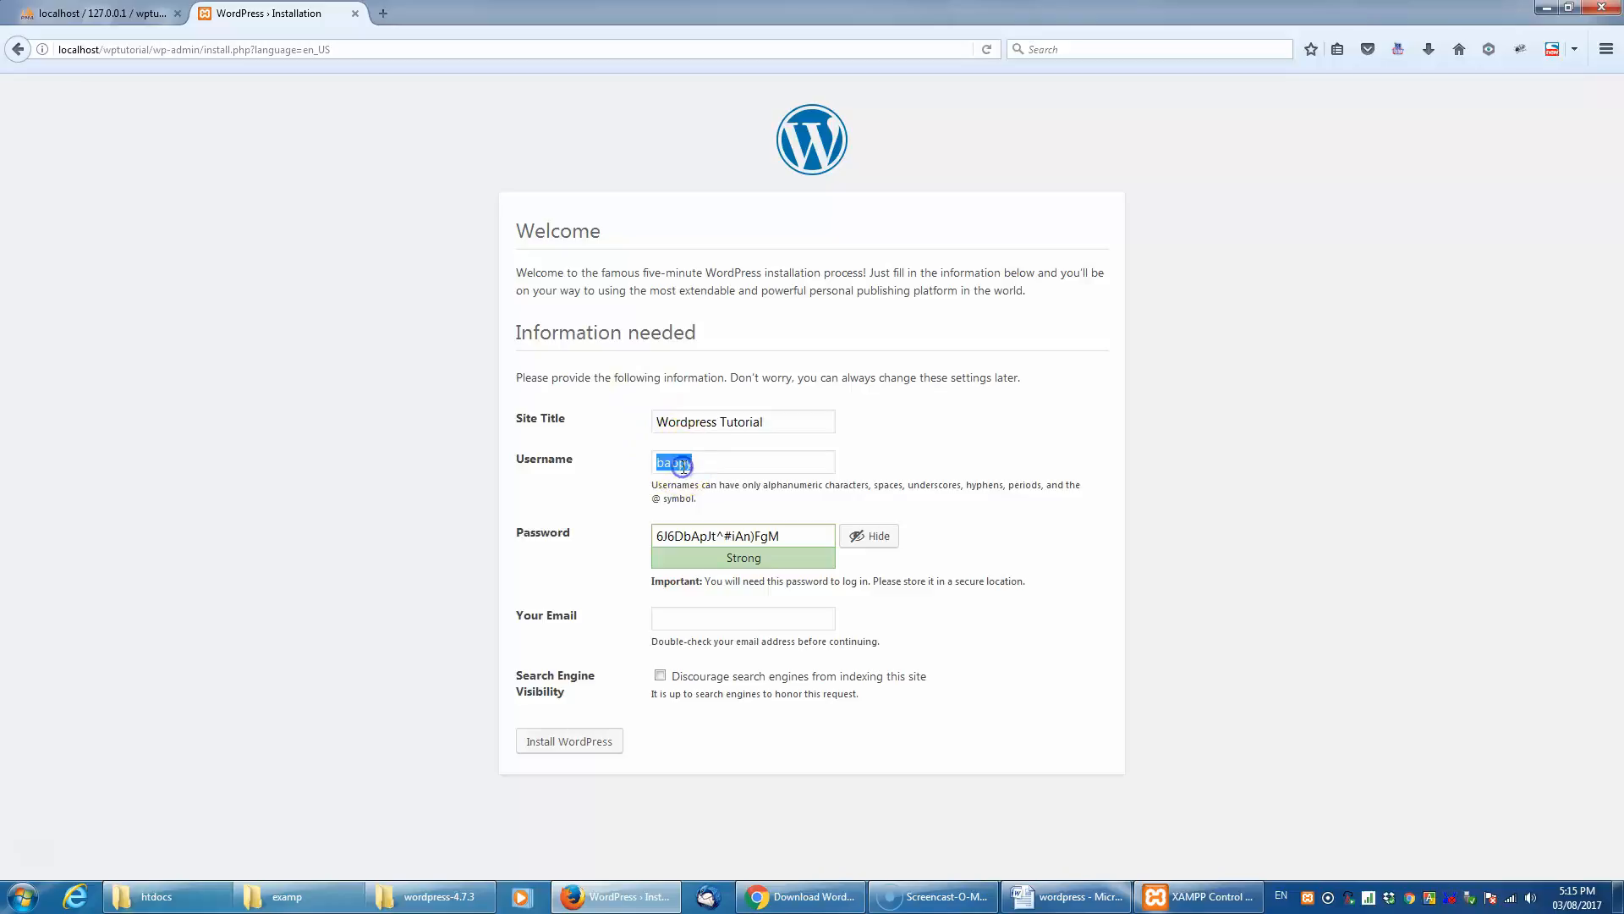
type("admin")
- Replace the generated password with a custom account password and confirm the use of a weak password
left_click(763, 544)
triple_click(762, 544)
type("dmin")
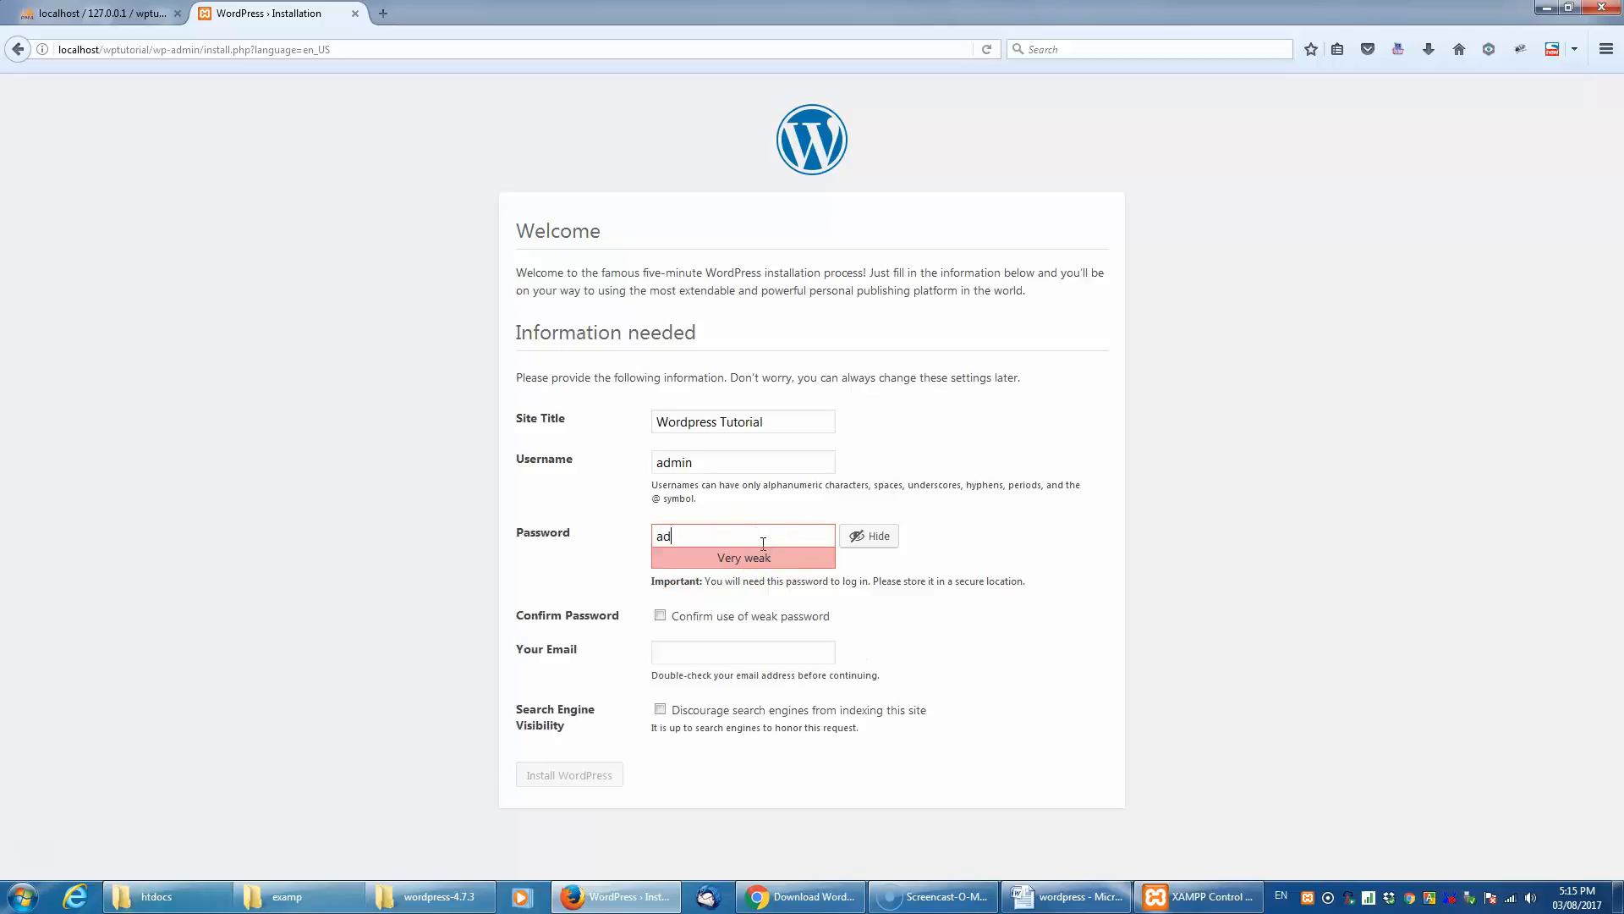
type("456")
left_click(721, 620)
- Fill in the site administrator's email address
left_click(718, 654)
type("wptur")
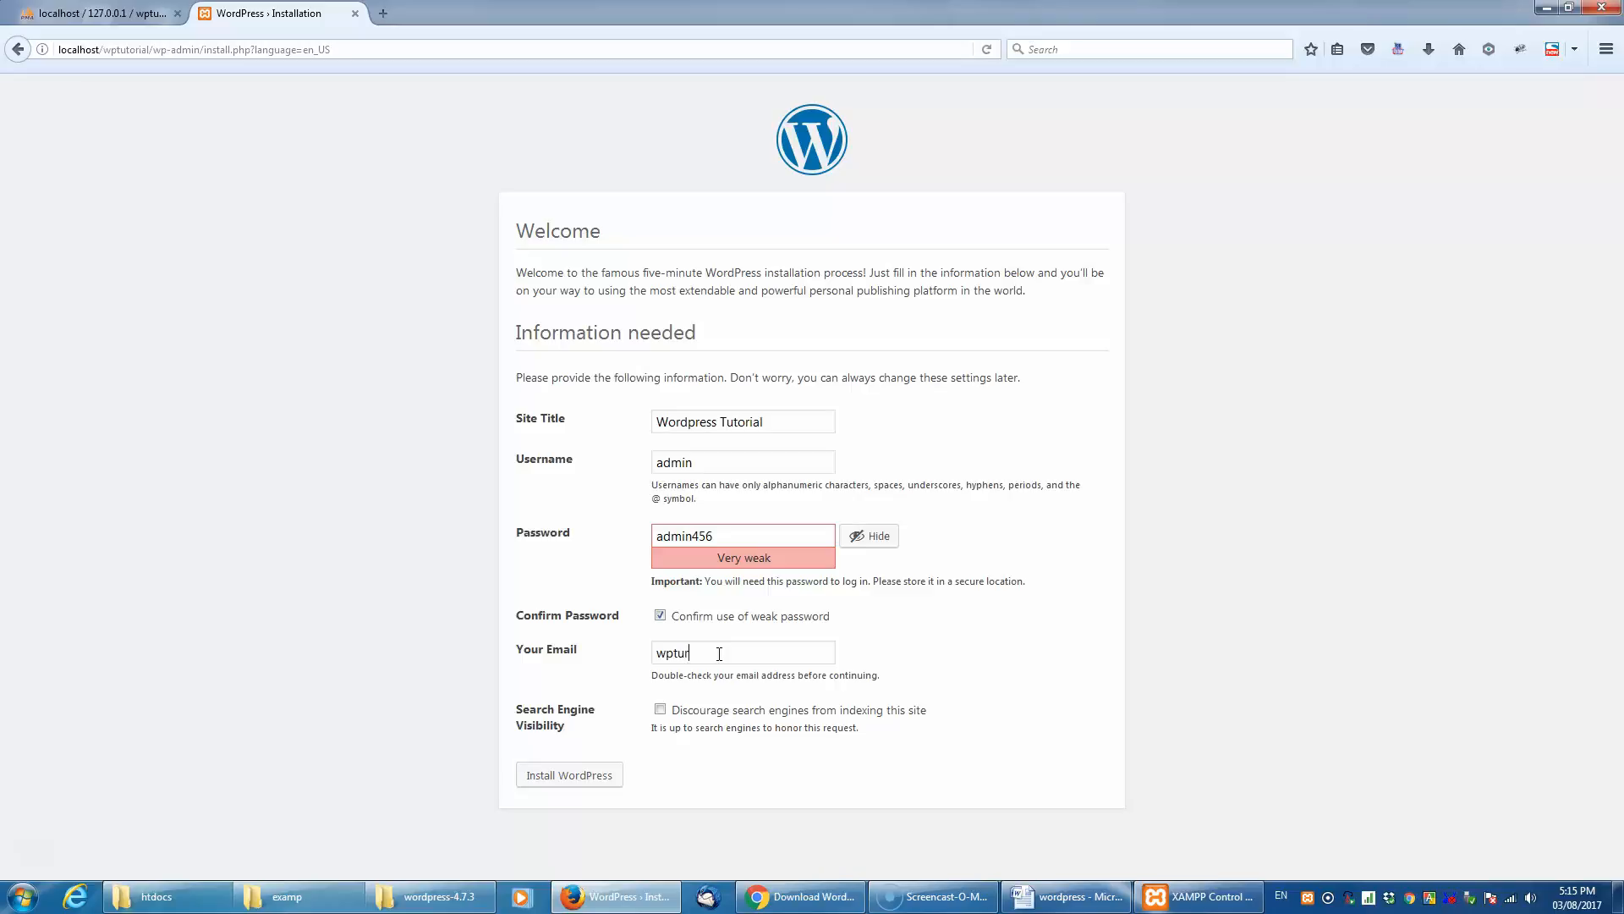
type("o")
key("BackSpace")
key("BackSpace")
type("torial@localhost.com")
- Remove the trailing digits from the account password and install WordPress
left_click(736, 535)
key("BackSpace")
key("BackSpace")
key("BackSpace")
left_click(568, 774)
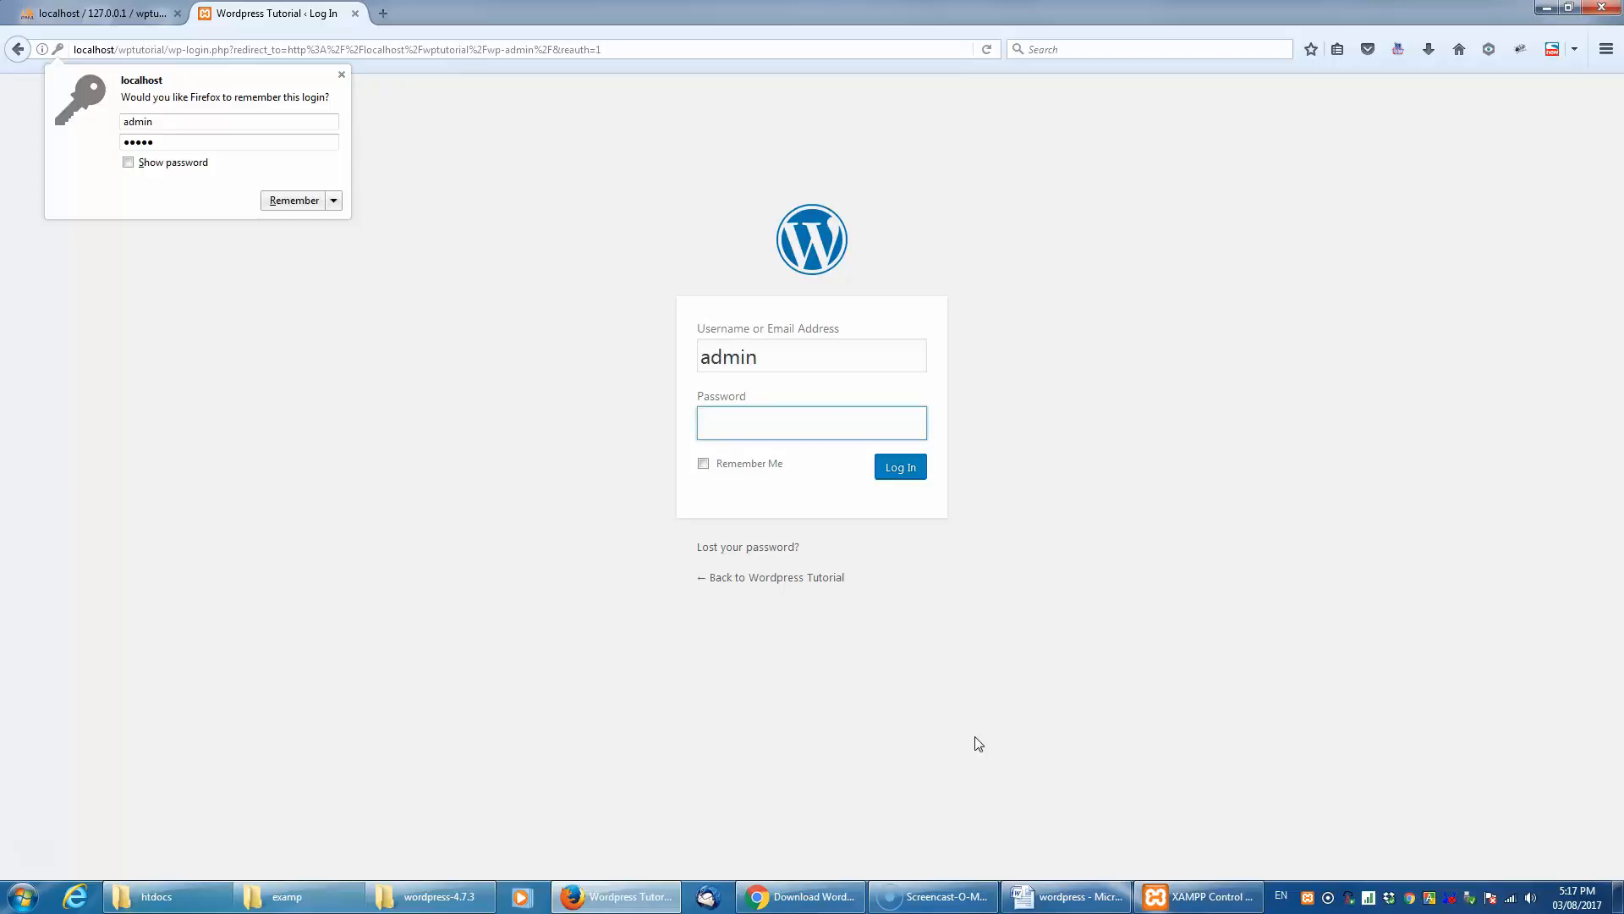
- Log in to WordPress as admin with the account password and let Firefox remember the login
type("admin")
left_click(817, 661)
left_click(901, 476)
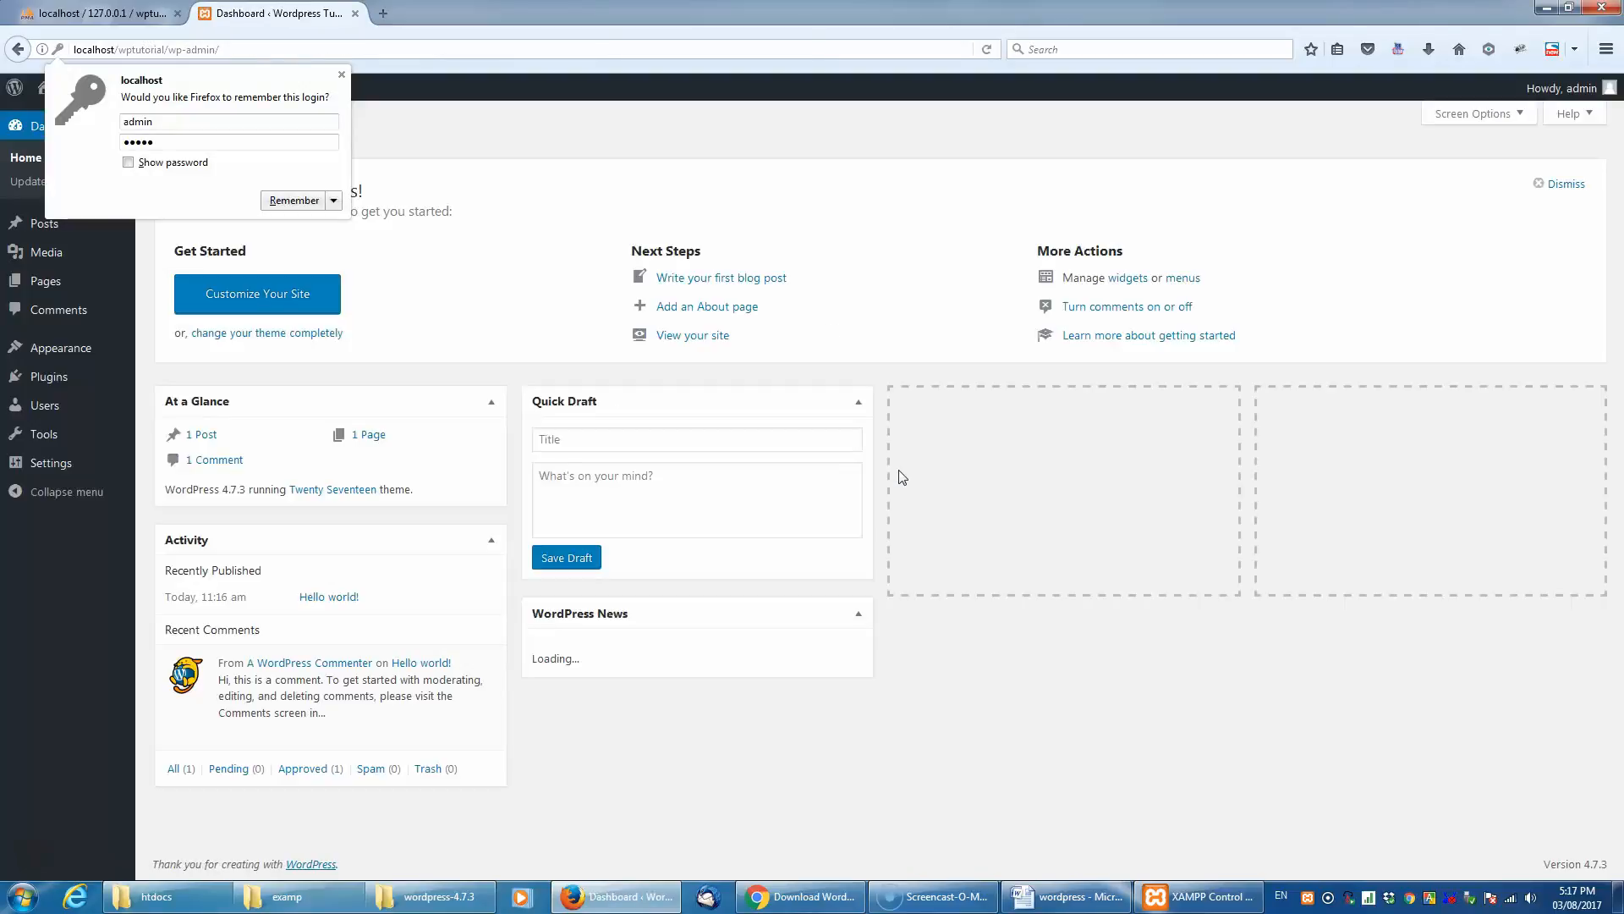
left_click(292, 200)
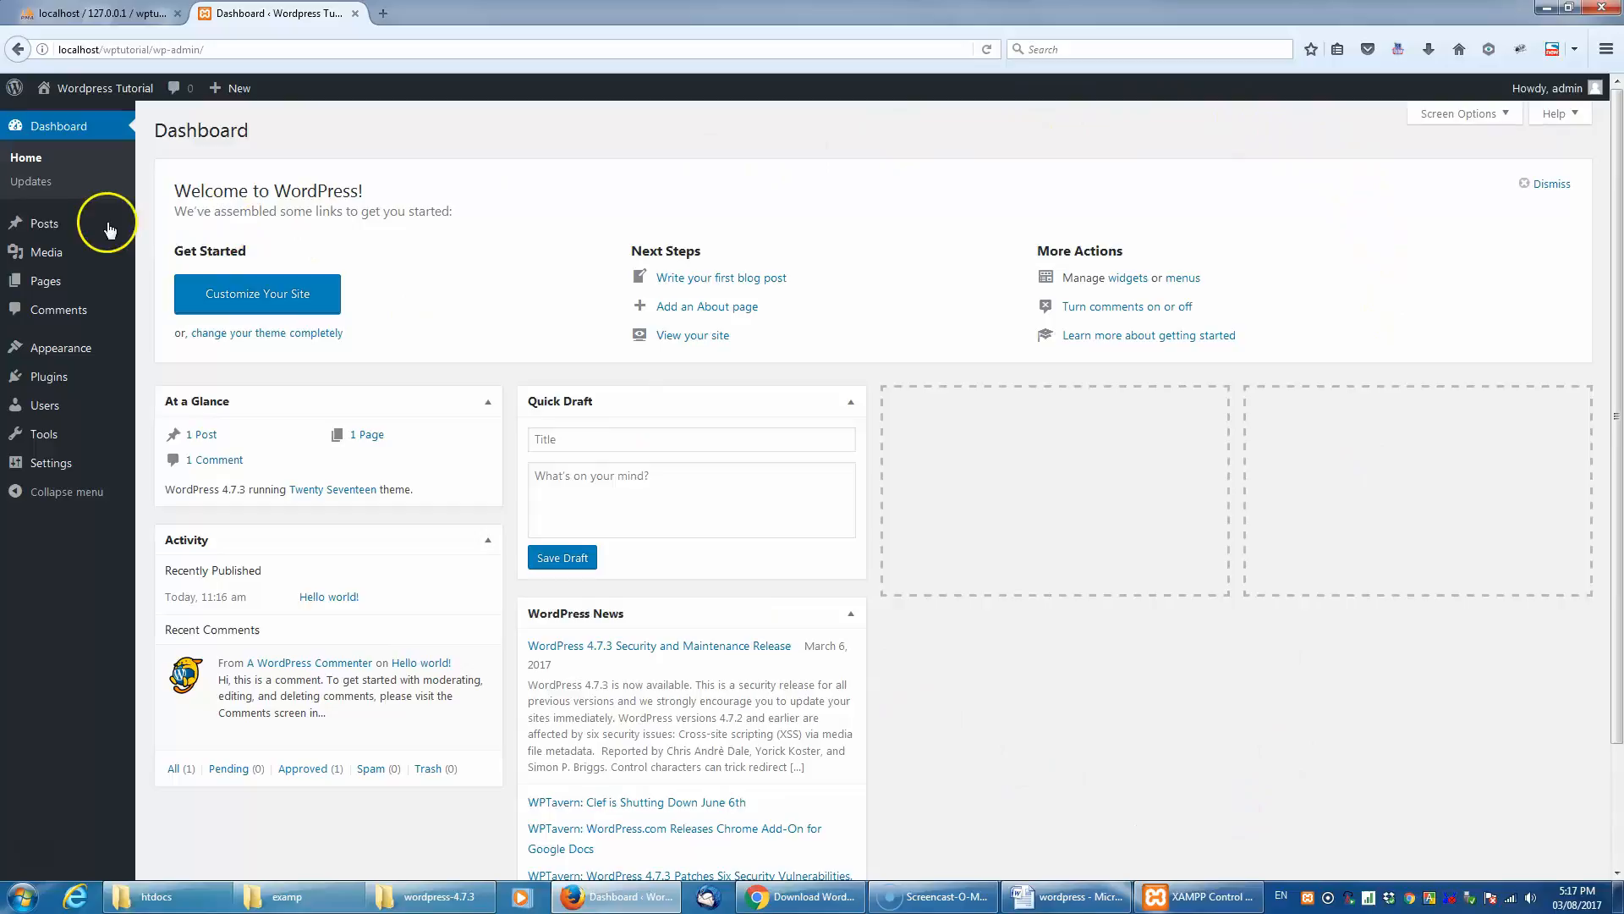
mouse_move(104, 228)
left_click(1474, 350)
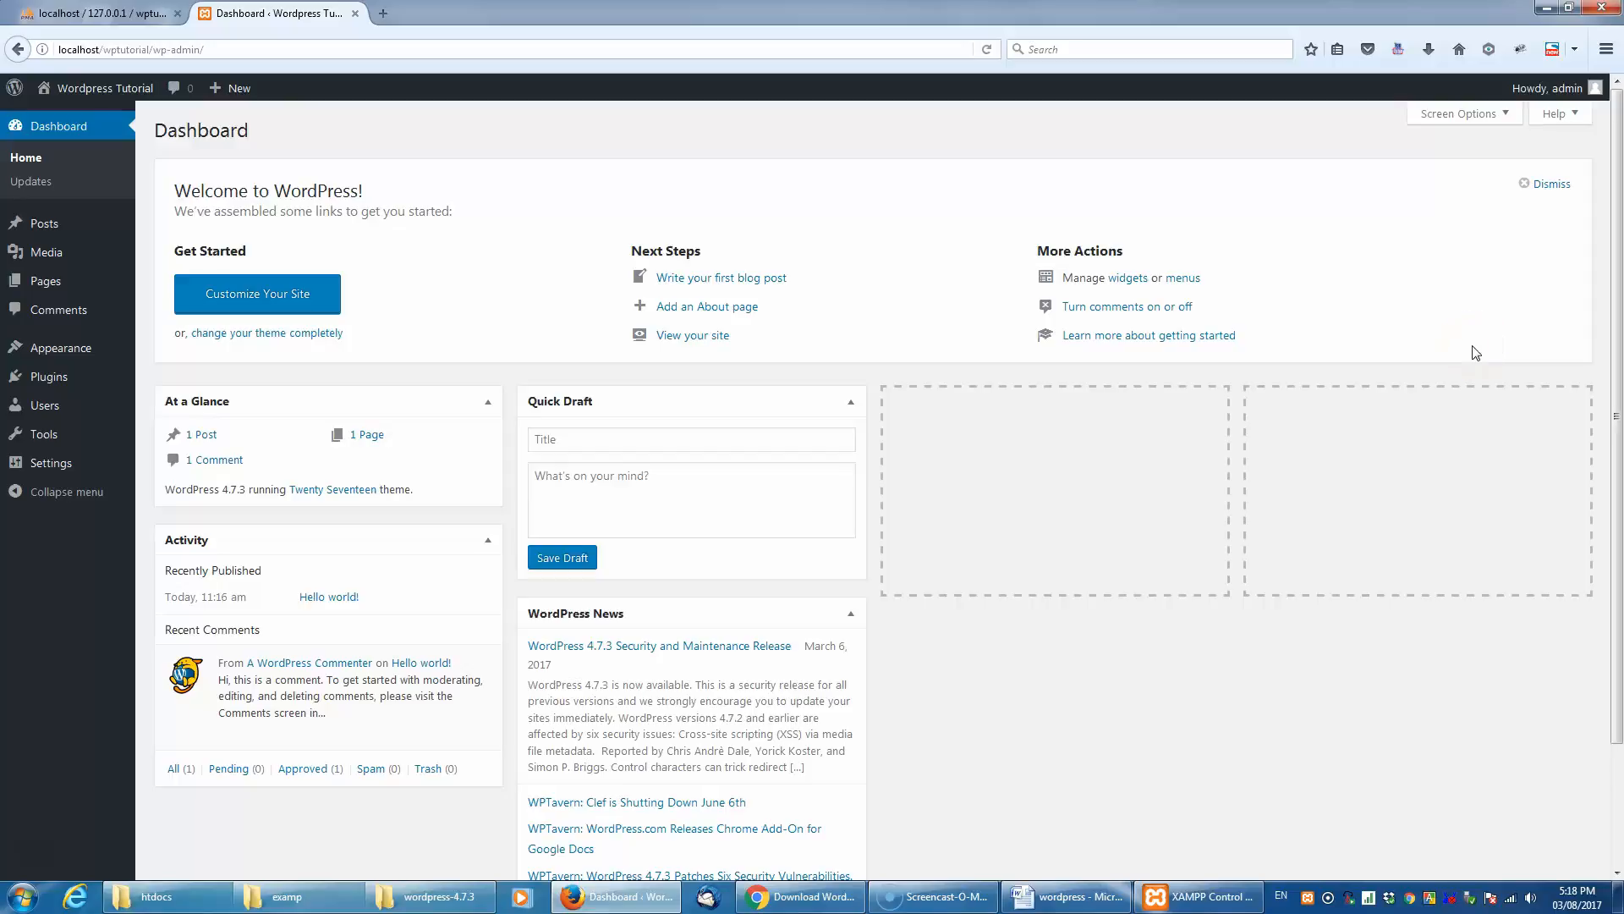